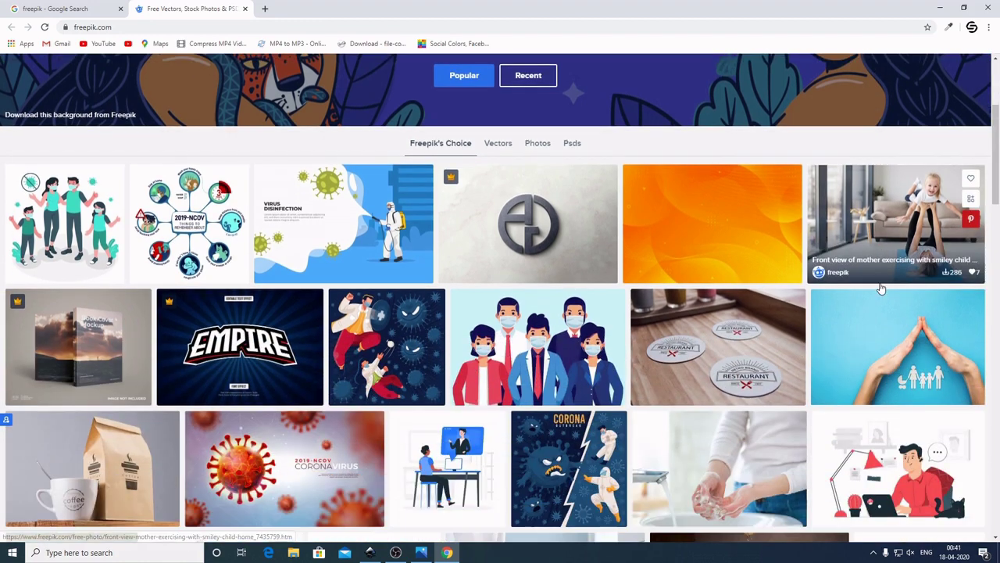
# Look over the Freepik home page's featured resources and open the Become a contributor page in a new tab.
pyautogui.scroll(-3, 881, 290)
pyautogui.scroll(-2, 883, 295)
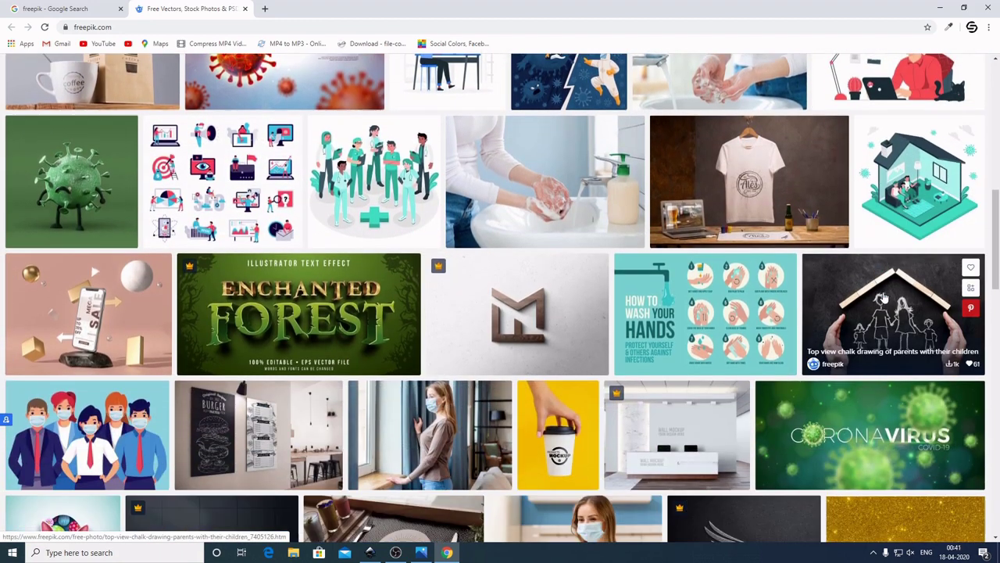
pyautogui.scroll(-2, 881, 300)
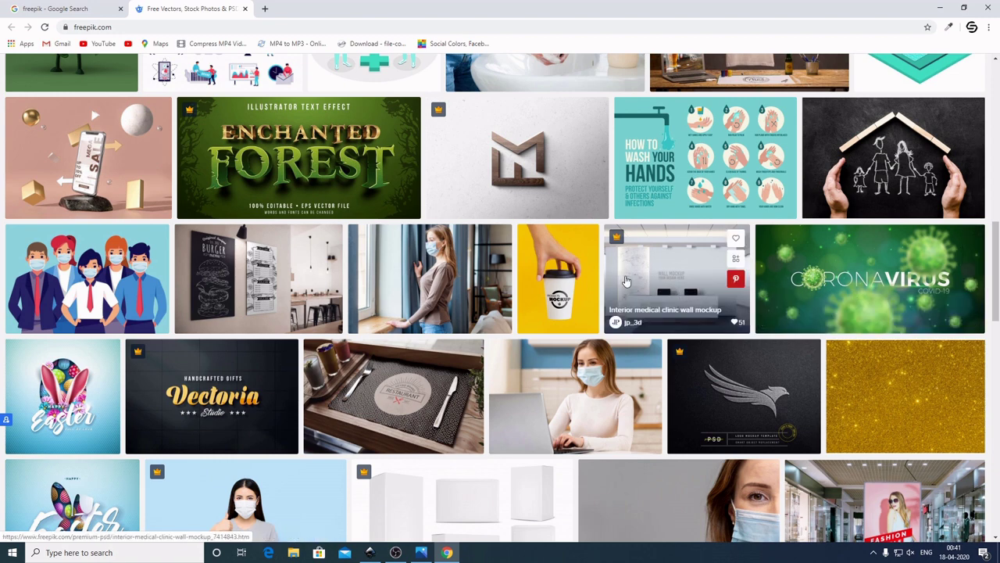
pyautogui.scroll(-4, 782, 422)
pyautogui.scroll(10, 860, 414)
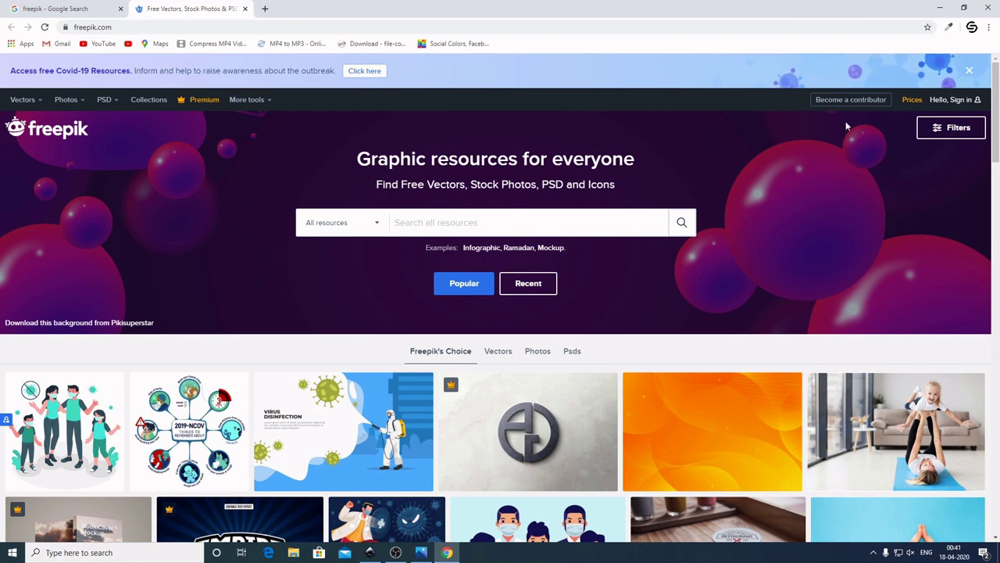
pyautogui.rightClick(849, 100)
pyautogui.click(871, 107)
pyautogui.click(289, 7)
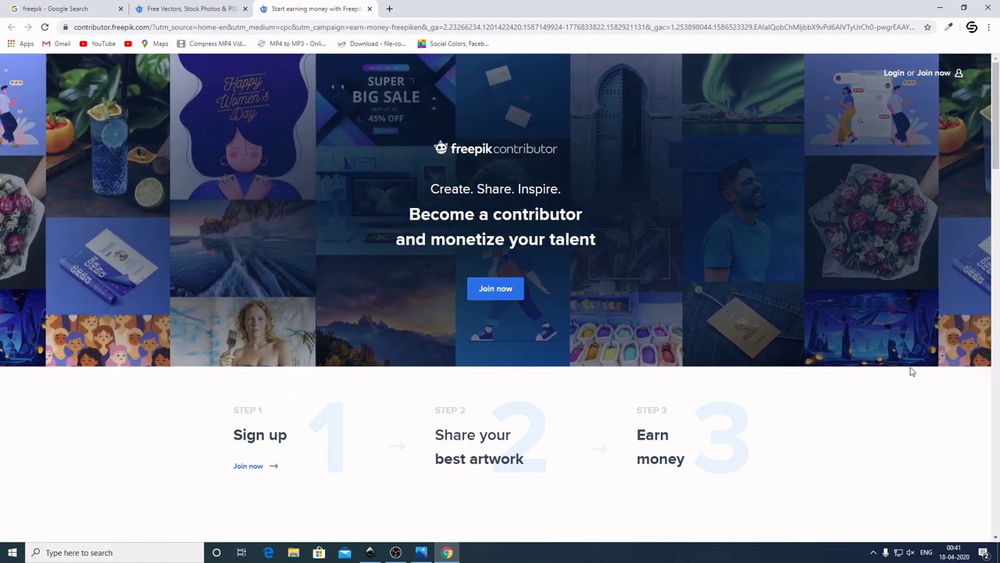
# Examine the contributor page's three joining steps and its Visibility and Growth sections.
pyautogui.scroll(-1, 900, 399)
pyautogui.scroll(1, 900, 399)
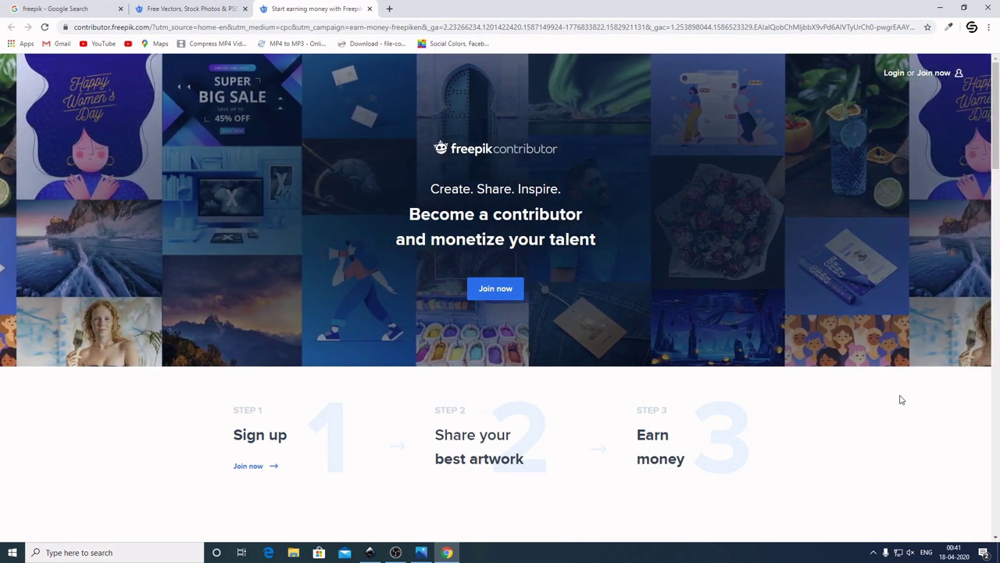
pyautogui.scroll(-2, 888, 409)
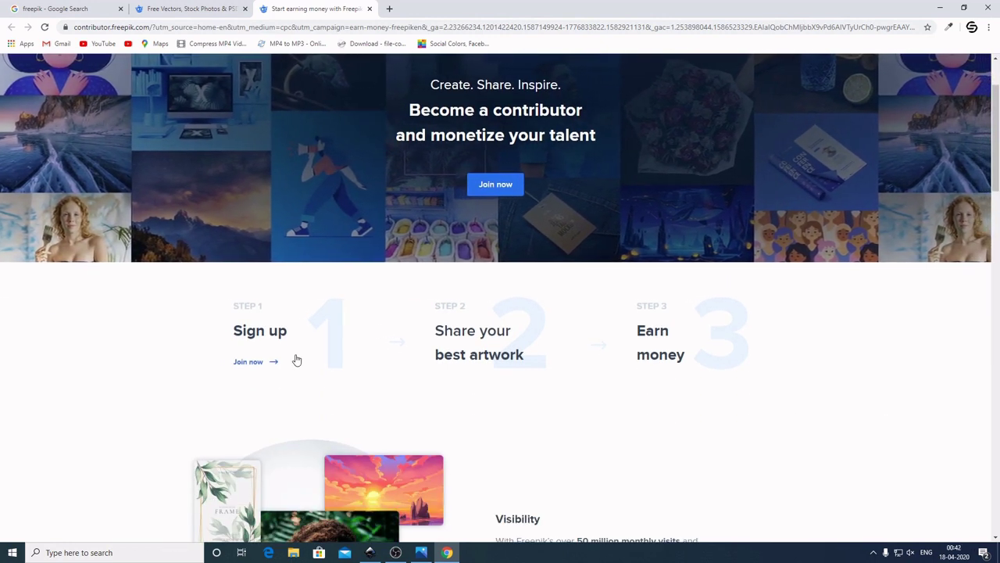
pyautogui.scroll(2, 882, 390)
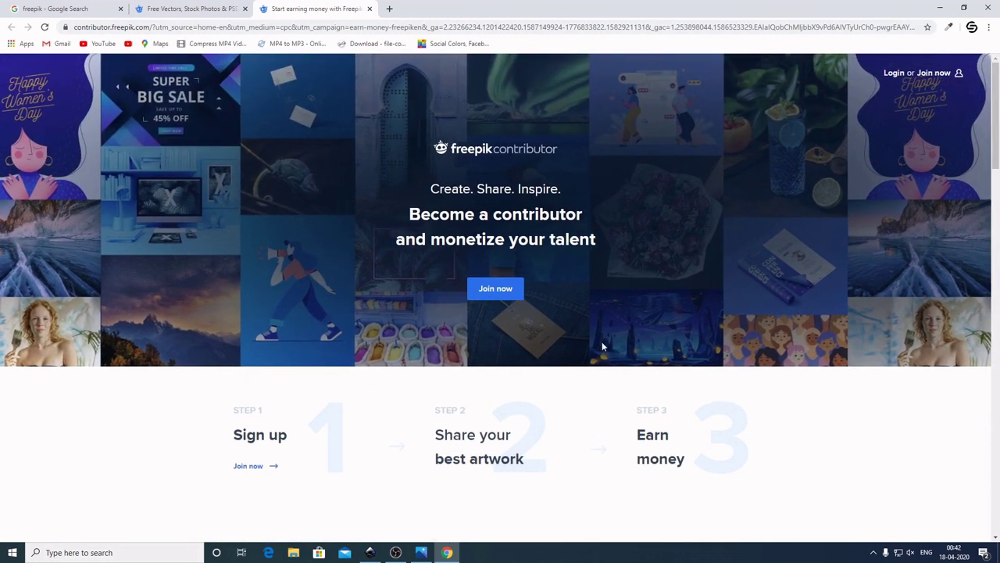
pyautogui.scroll(-2, 909, 478)
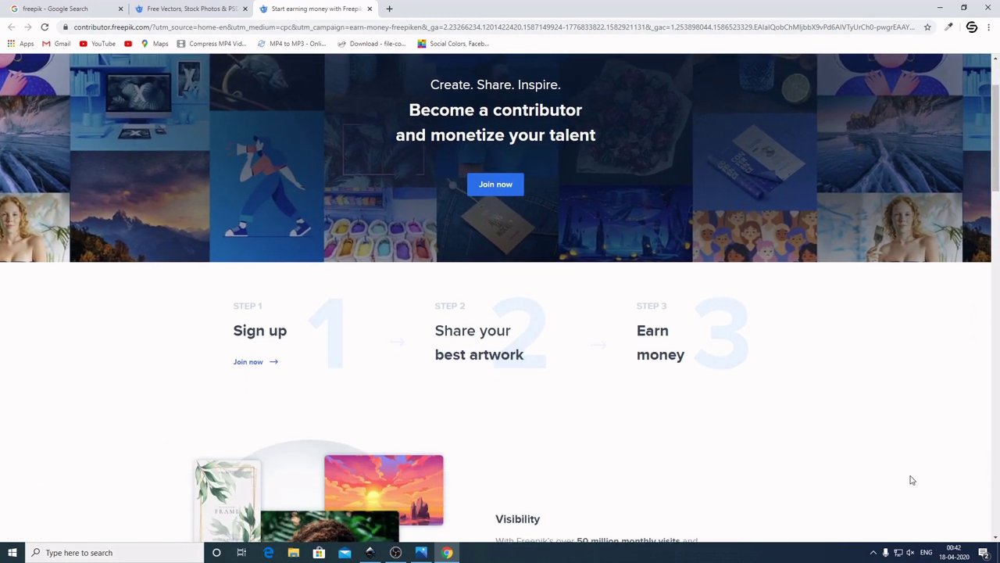
pyautogui.scroll(-2, 912, 480)
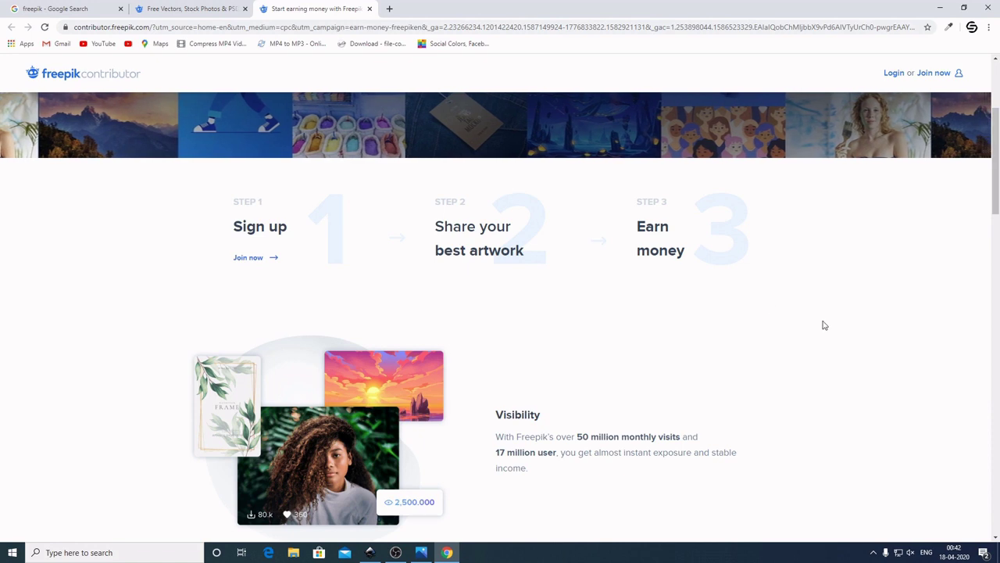
pyautogui.scroll(4, 834, 330)
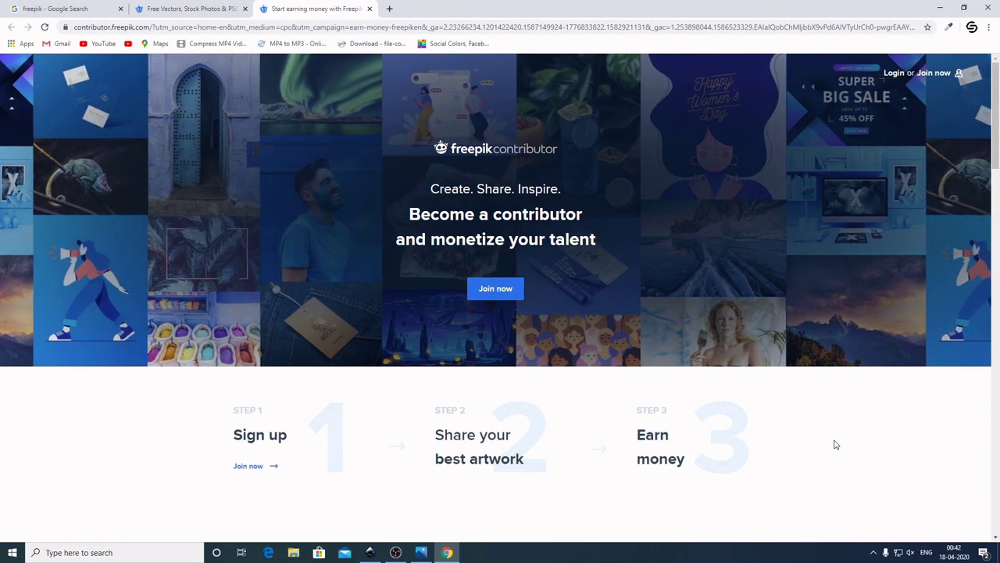
pyautogui.scroll(-2, 834, 444)
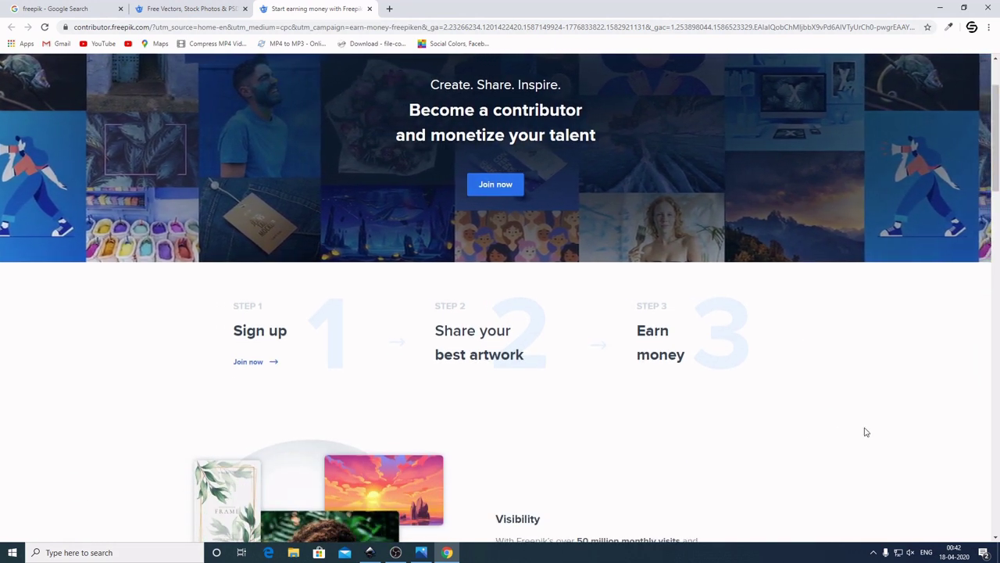
pyautogui.scroll(-5, 865, 431)
pyautogui.scroll(-5, 872, 438)
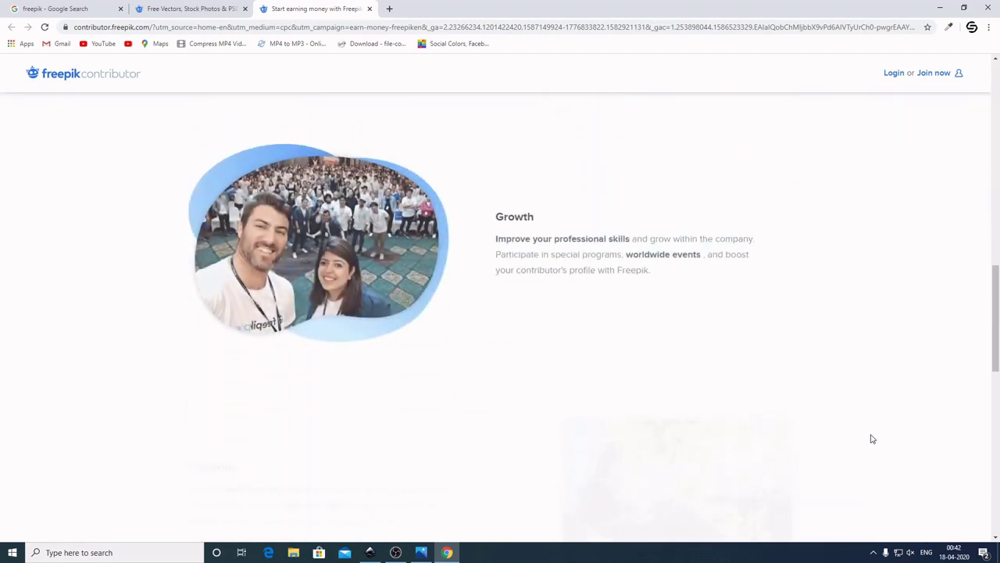
pyautogui.scroll(10, 872, 439)
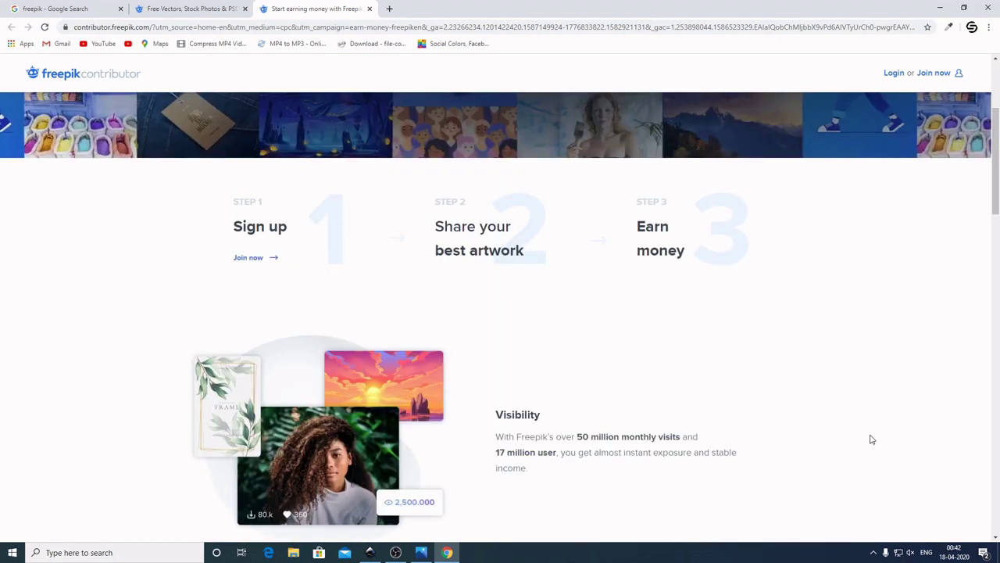
# Return to the Freepik home page and browse the Freepik's Choice images.
pyautogui.click(235, 7)
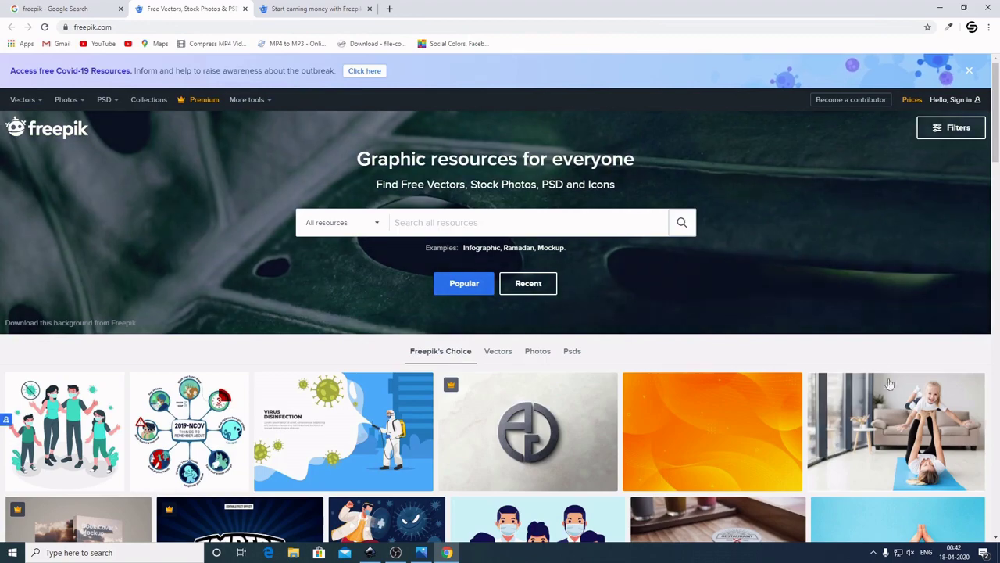
pyautogui.scroll(-1, 902, 405)
pyautogui.scroll(-7, 902, 405)
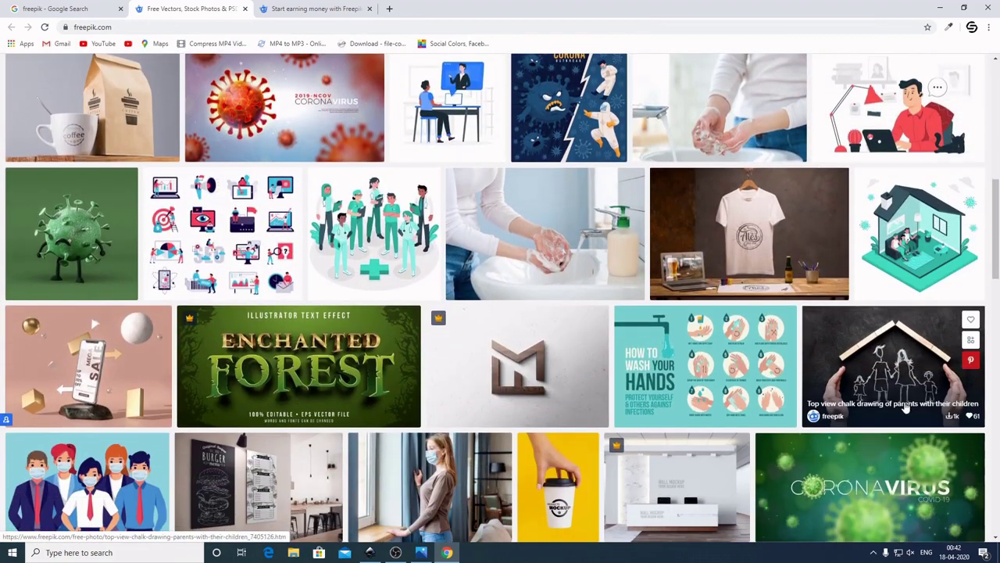
pyautogui.scroll(3, 906, 406)
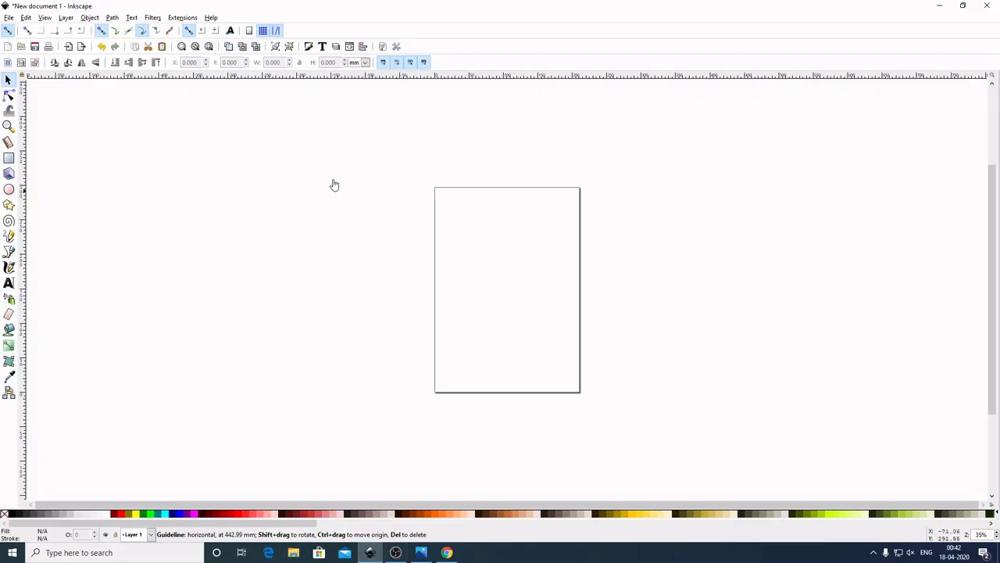
# Set the document's display units and custom page size units to px, and turn off the page border.
pyautogui.click(8, 17)
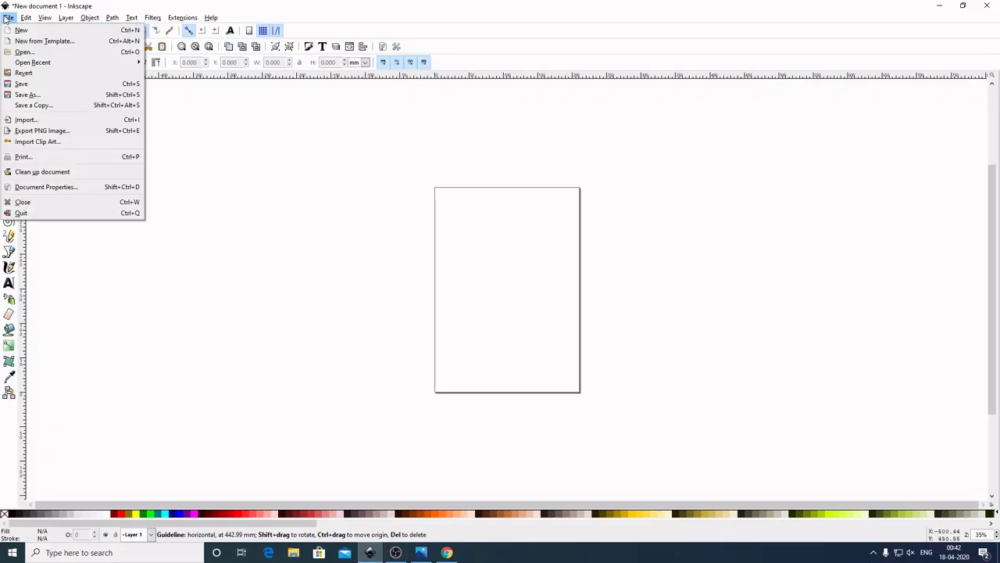
pyautogui.click(53, 189)
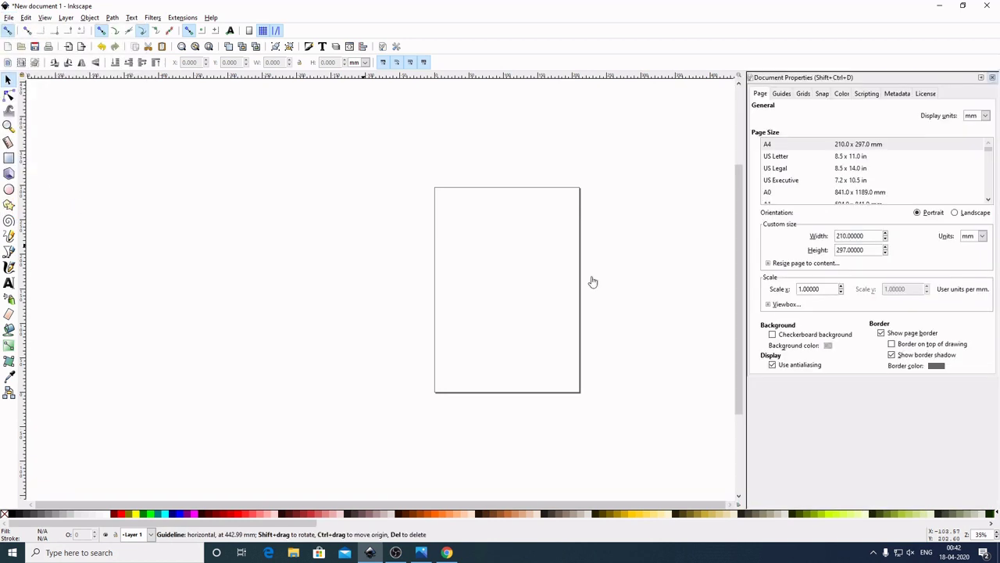
pyautogui.click(985, 116)
pyautogui.click(983, 194)
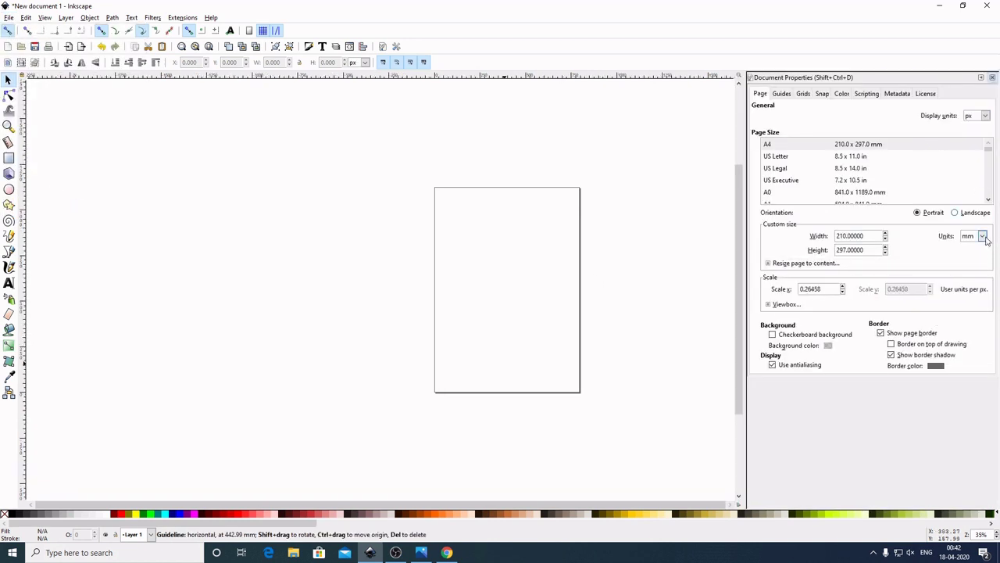
pyautogui.click(982, 236)
pyautogui.click(968, 309)
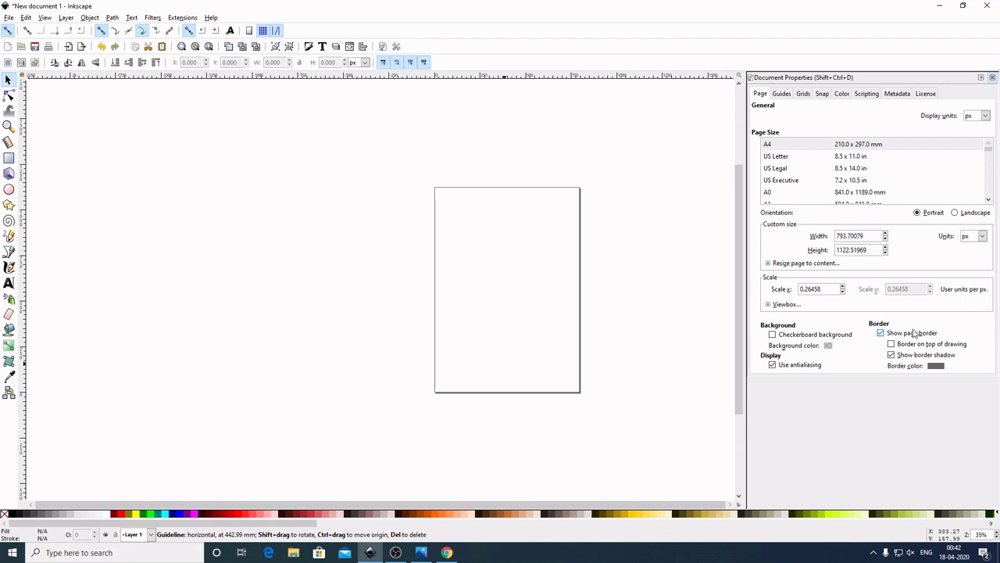
pyautogui.click(881, 333)
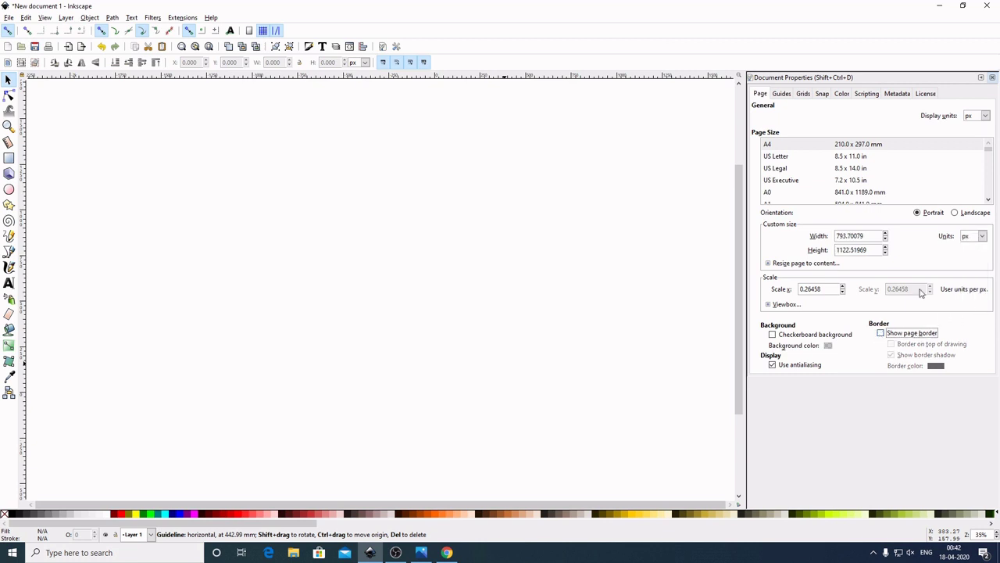
pyautogui.click(994, 78)
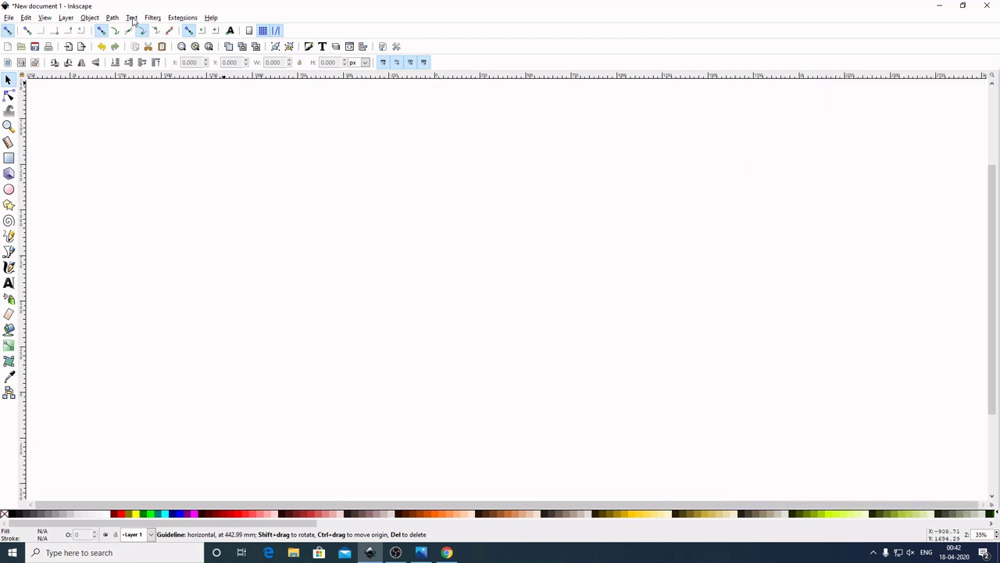
# Set the canvas zoom to 1:1.
pyautogui.click(42, 18)
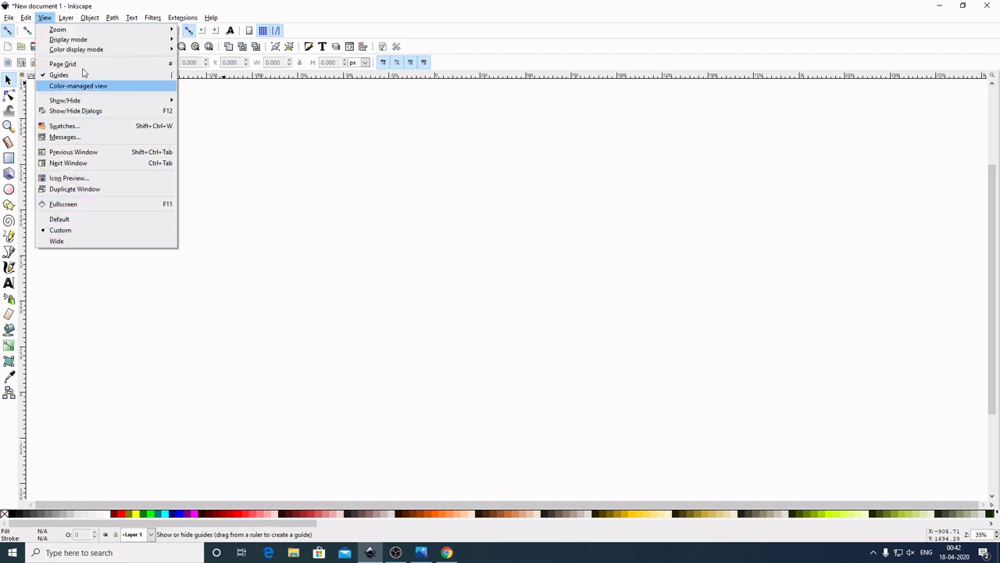
pyautogui.moveTo(161, 30)
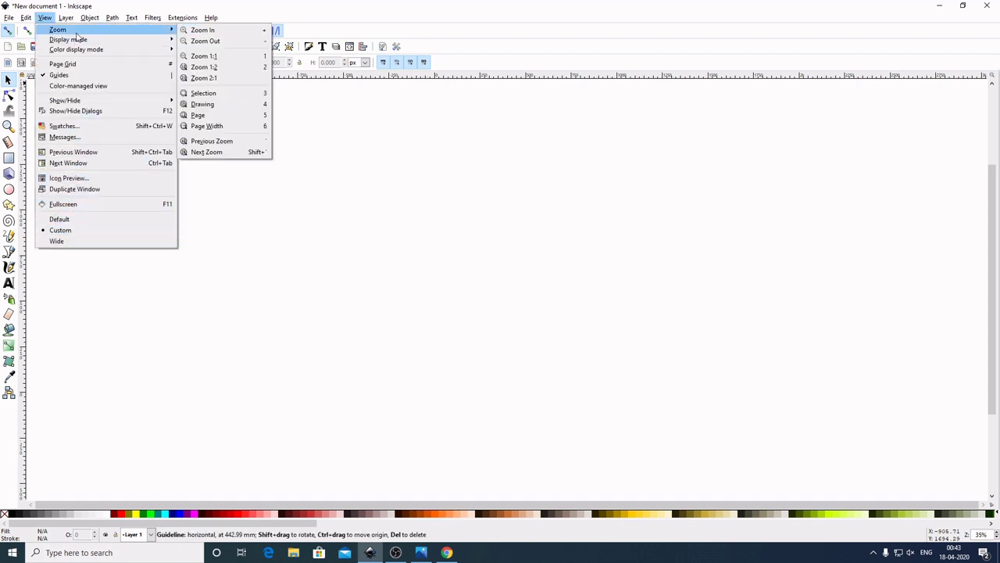
pyautogui.click(224, 60)
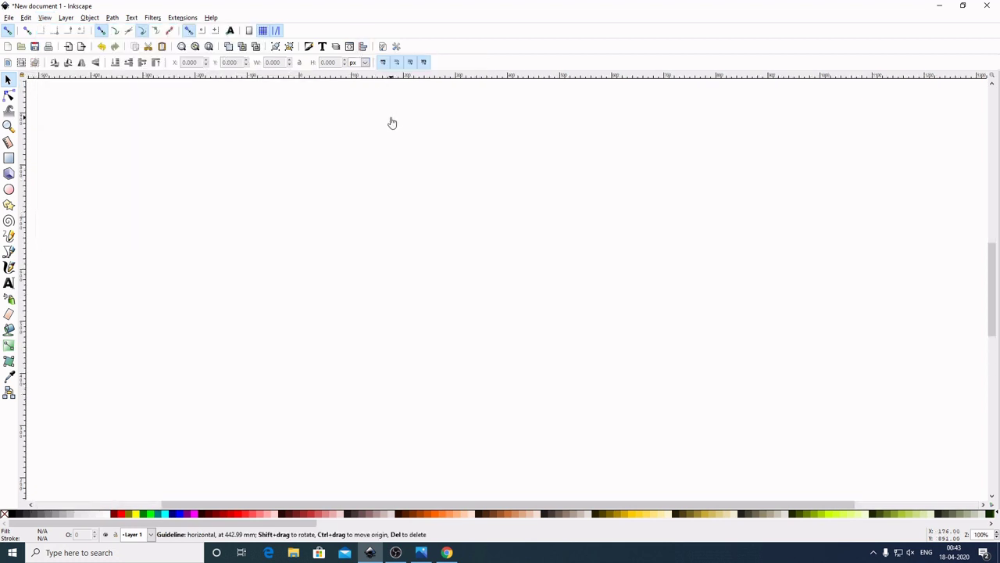
# Open the Align and Distribute and Fill and Stroke dialogs, with alignment relative to Last selected.
pyautogui.click(363, 47)
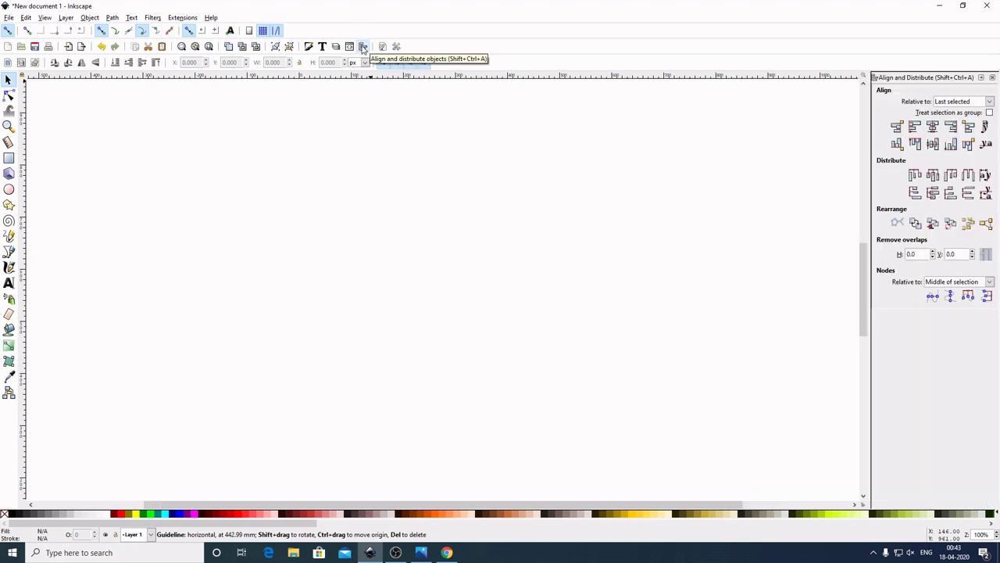
pyautogui.click(309, 47)
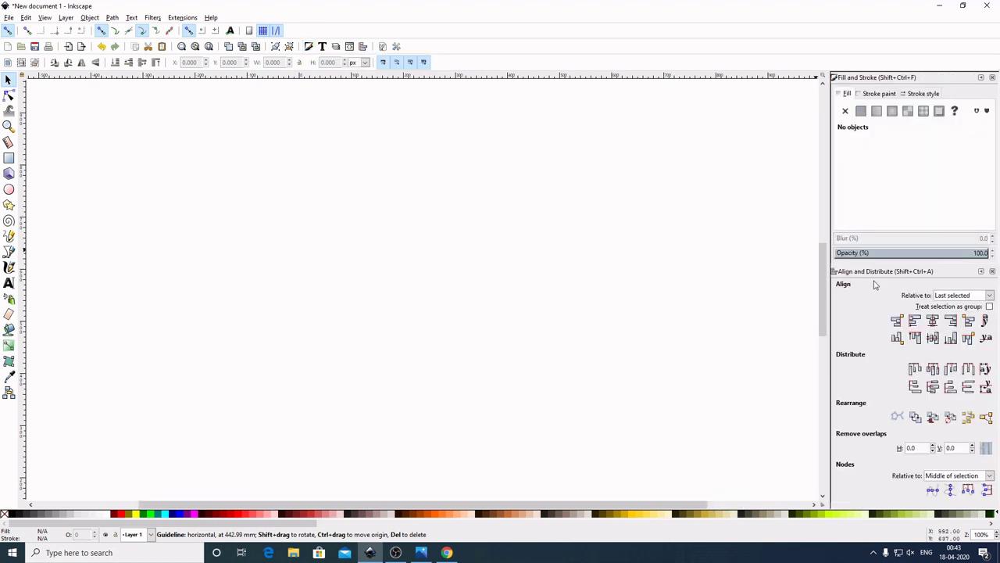
pyautogui.click(990, 295)
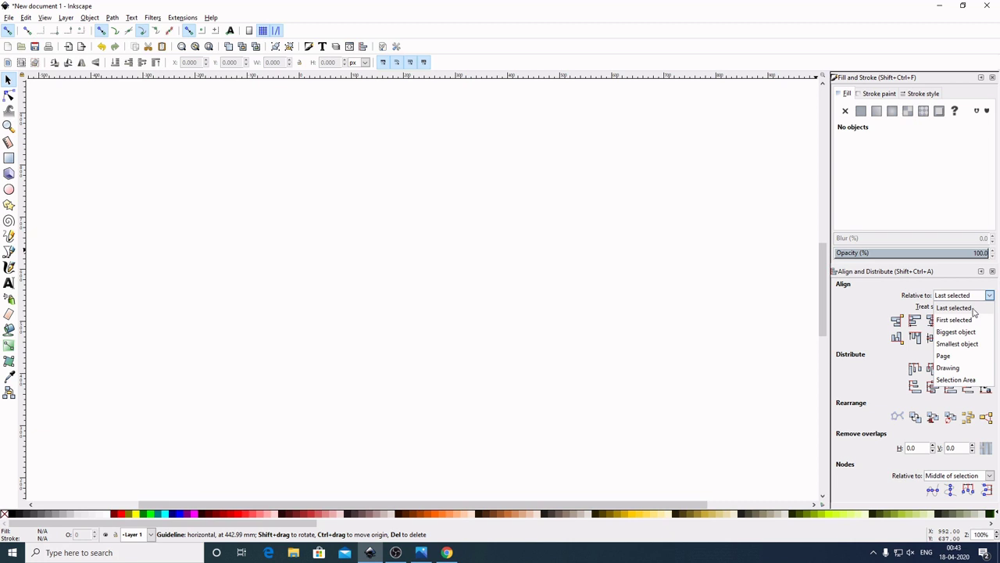
pyautogui.click(974, 310)
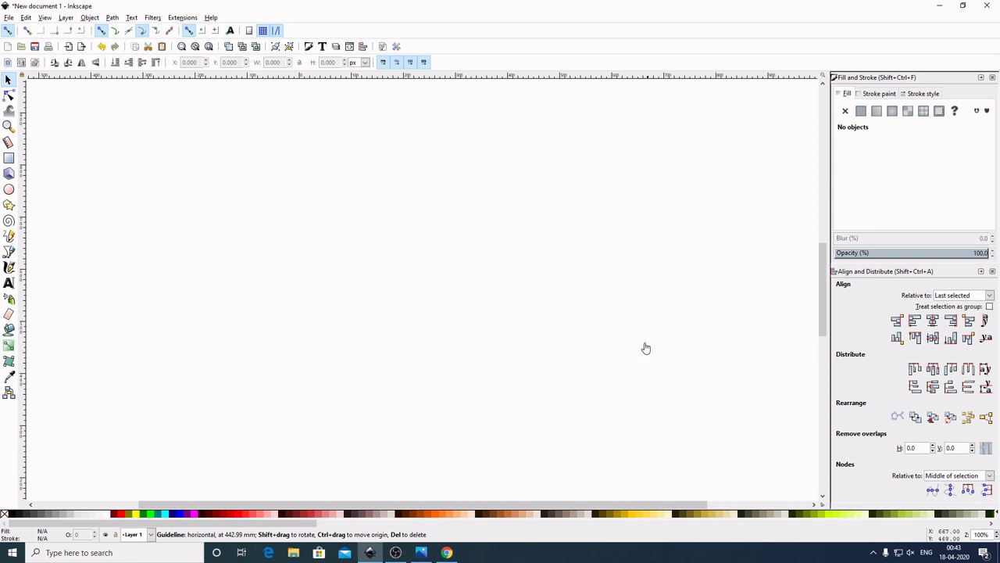
# Switch to Photos to view the sale banner.png reference design, and return to Inkscape.
pyautogui.click(422, 553)
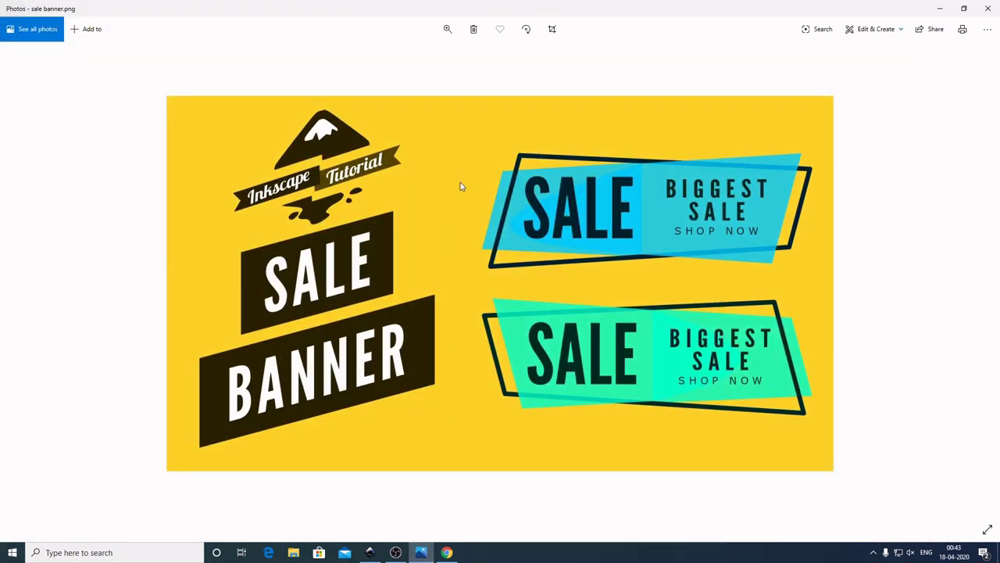
pyautogui.hotkey('alt', 'Tab')
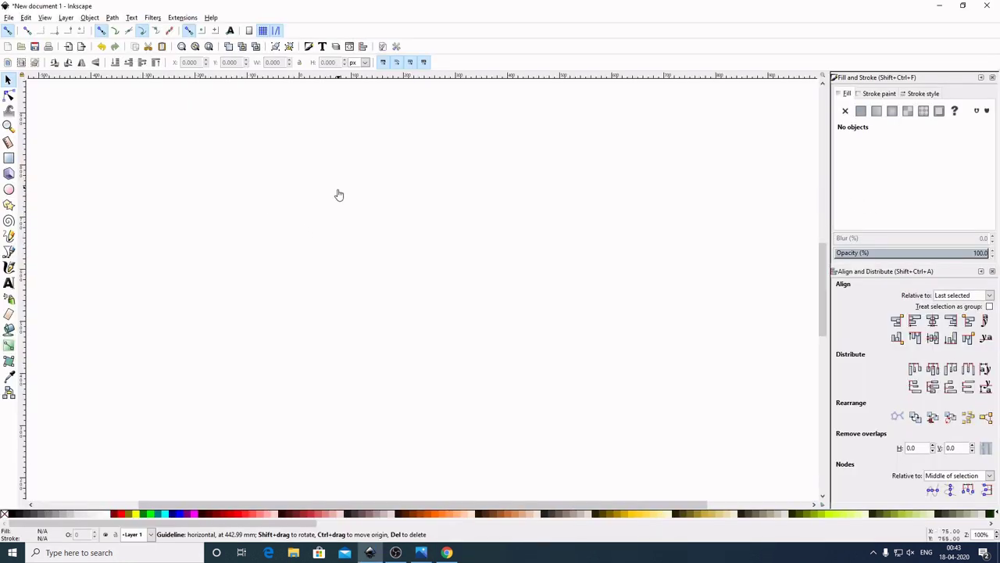
# Draw a rectangle about 767 by 360 px with a 666666 grey fill and move it slightly up and to the right.
pyautogui.click(10, 159)
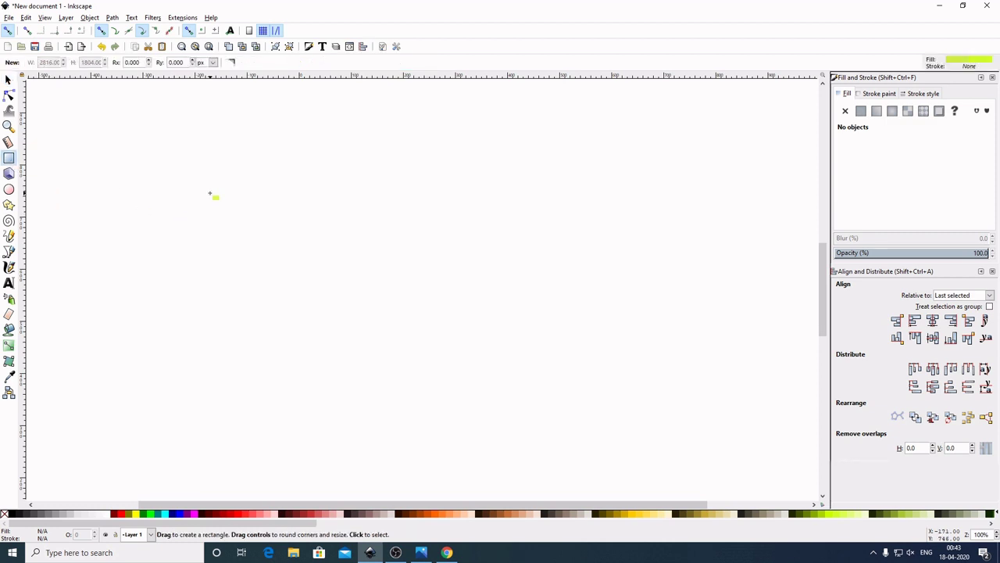
pyautogui.moveTo(212, 196)
pyautogui.mouseDown()
pyautogui.moveTo(451, 275)
pyautogui.moveTo(614, 381)
pyautogui.mouseUp()
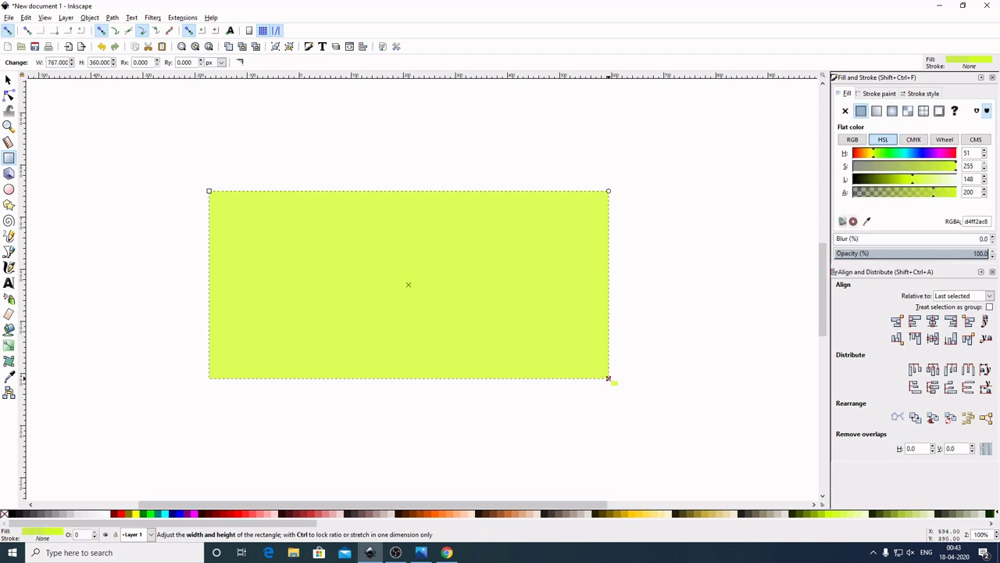
pyautogui.click(41, 516)
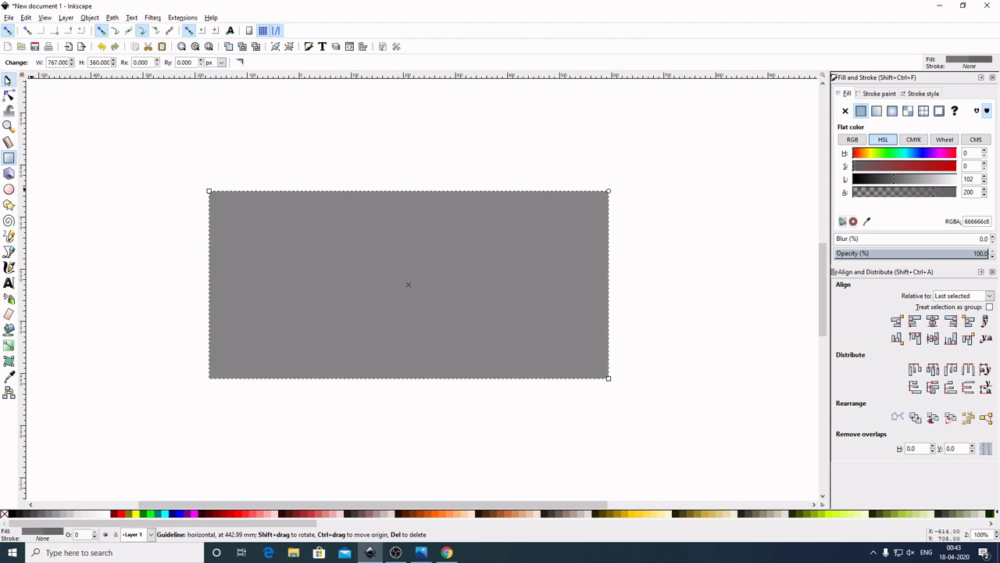
pyautogui.click(8, 78)
pyautogui.moveTo(337, 297); pyautogui.dragTo(387, 279)
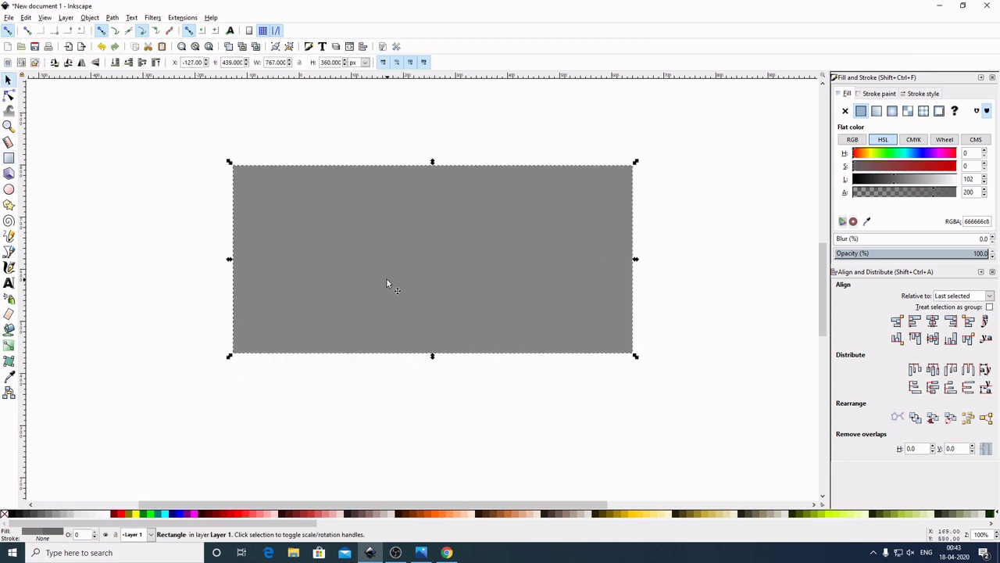
pyautogui.click(734, 199)
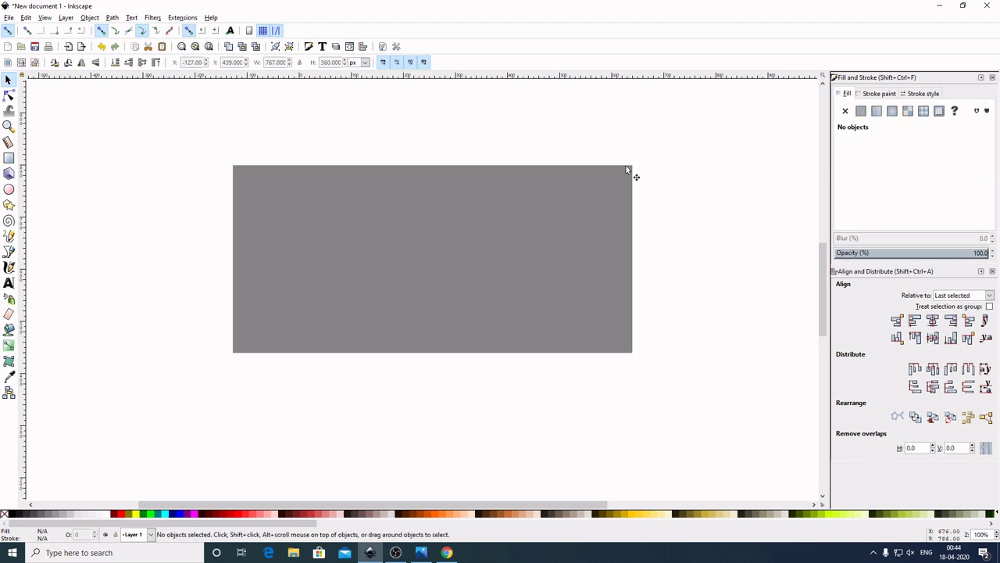
pyautogui.click(9, 32)
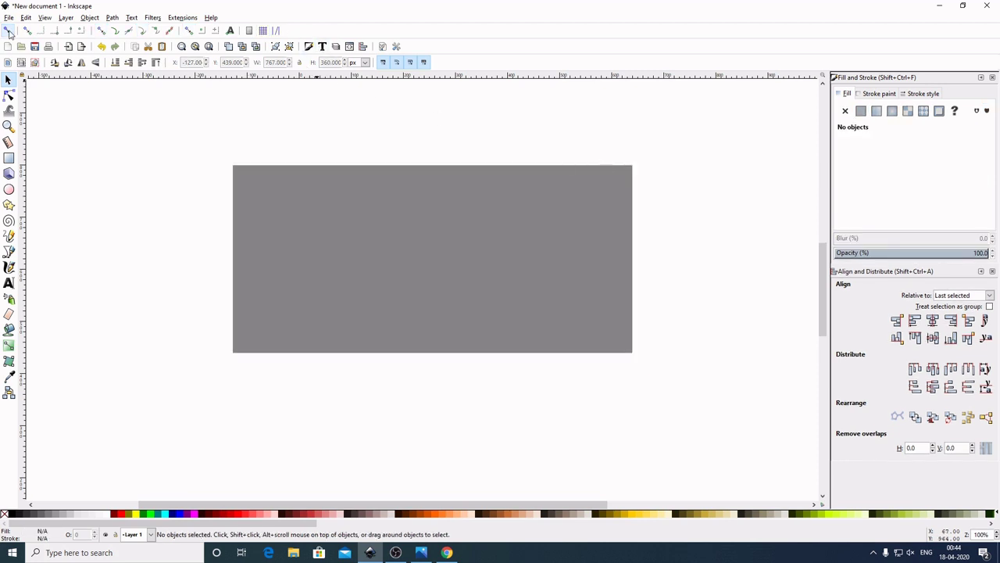
pyautogui.click(8, 32)
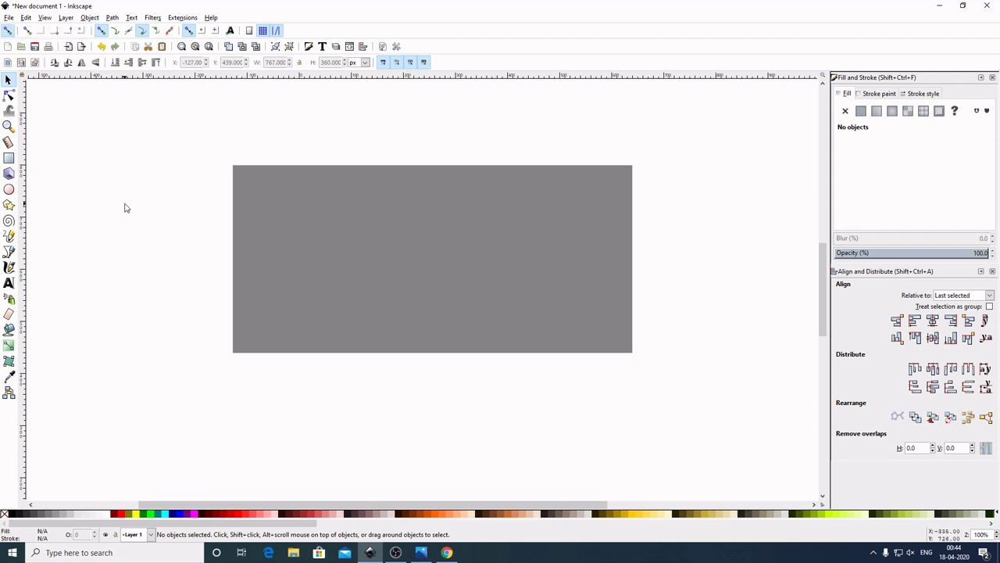
# Draw a straight slanted Bezier line from the rectangle's bottom-left corner to just above its top edge, about 81 by 408 px.
pyautogui.scroll(1, 296, 205)
pyautogui.click(9, 251)
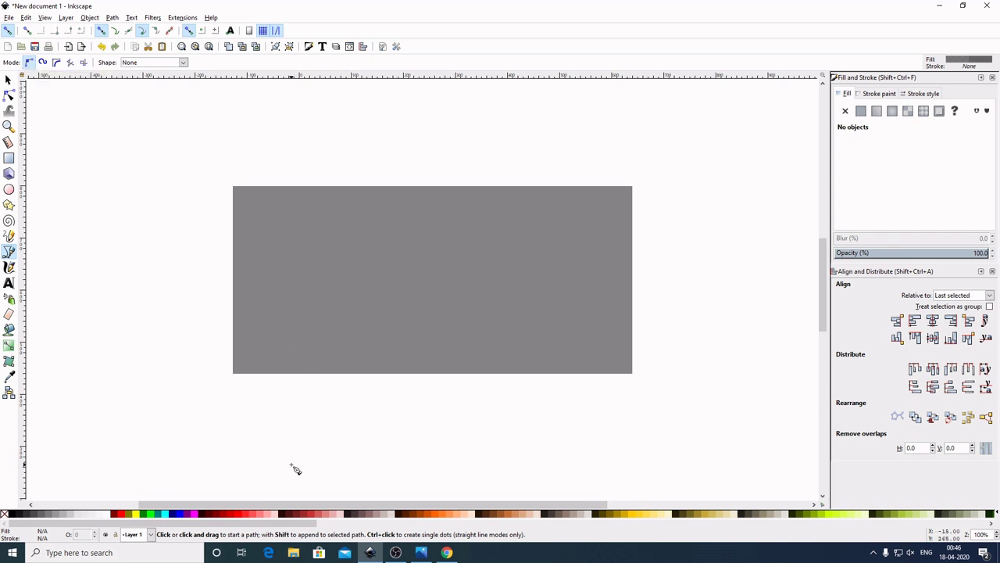
pyautogui.click(234, 374)
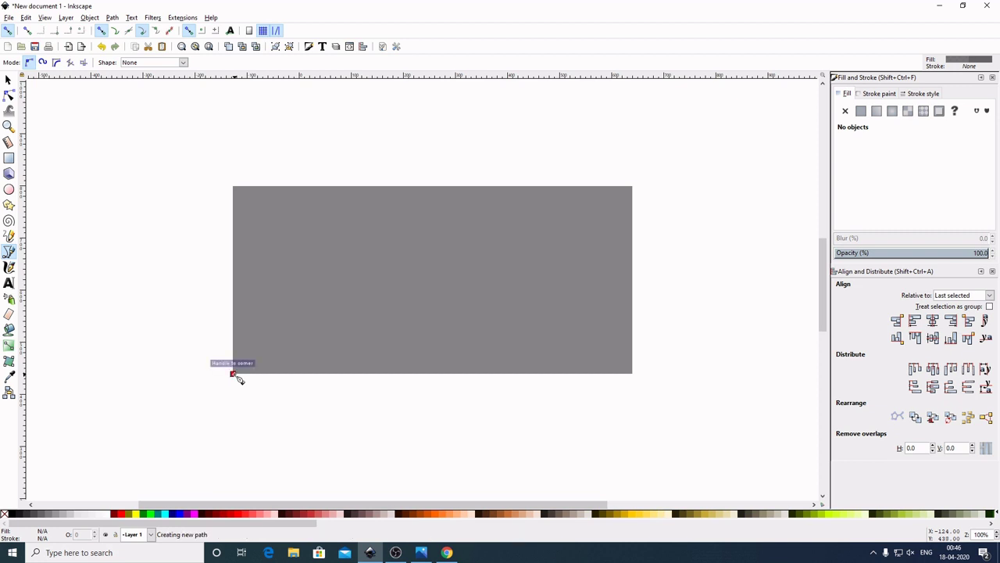
pyautogui.doubleClick(276, 163)
pyautogui.click(8, 78)
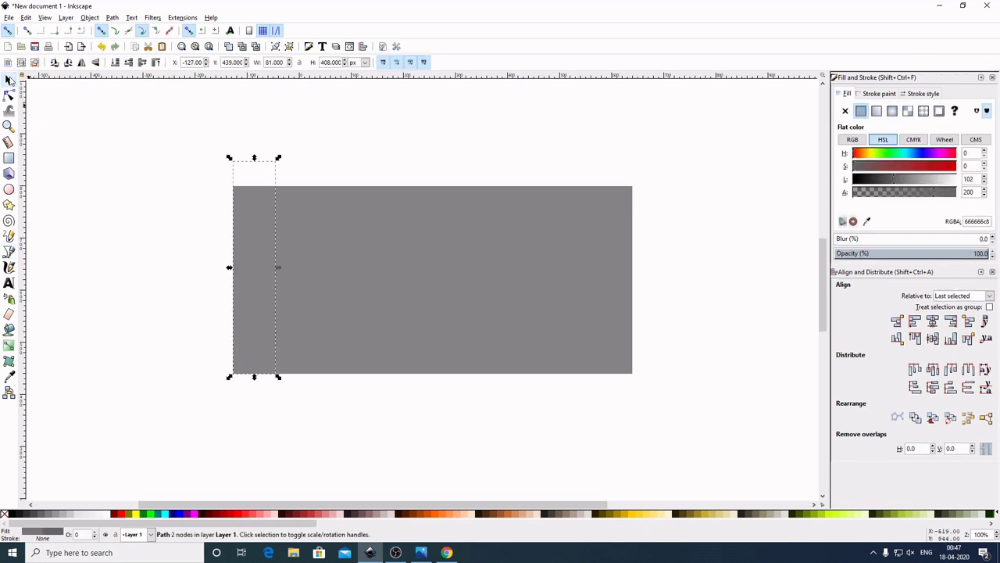
# Give the slanted line a flat black stroke 1 px wide and remove its fill.
pyautogui.click(883, 94)
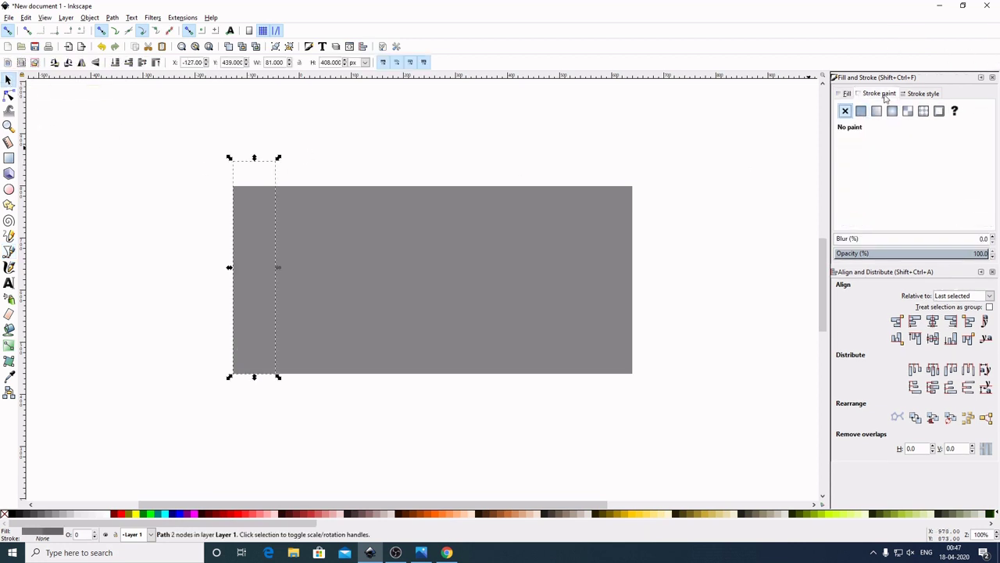
pyautogui.click(861, 111)
pyautogui.click(847, 94)
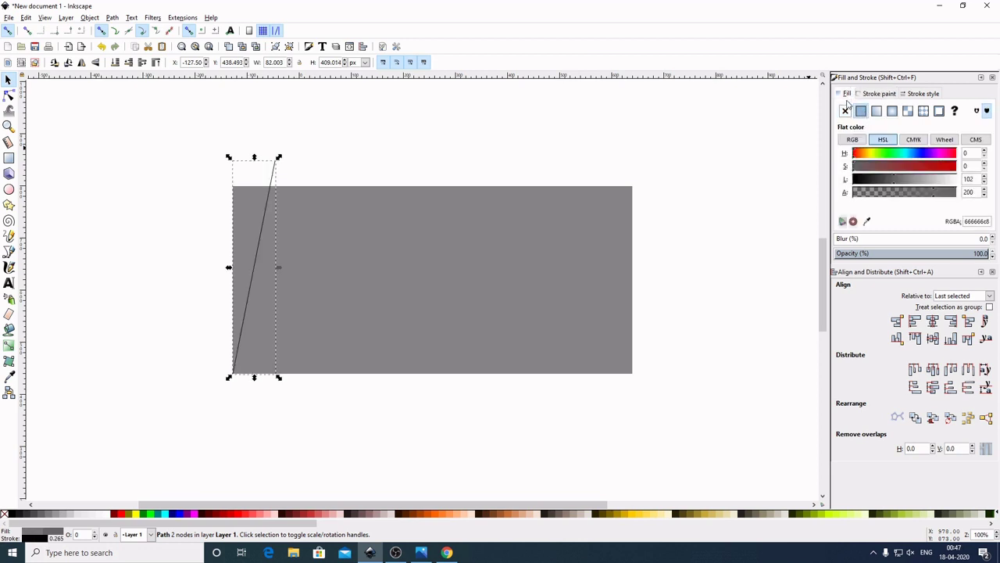
pyautogui.click(846, 111)
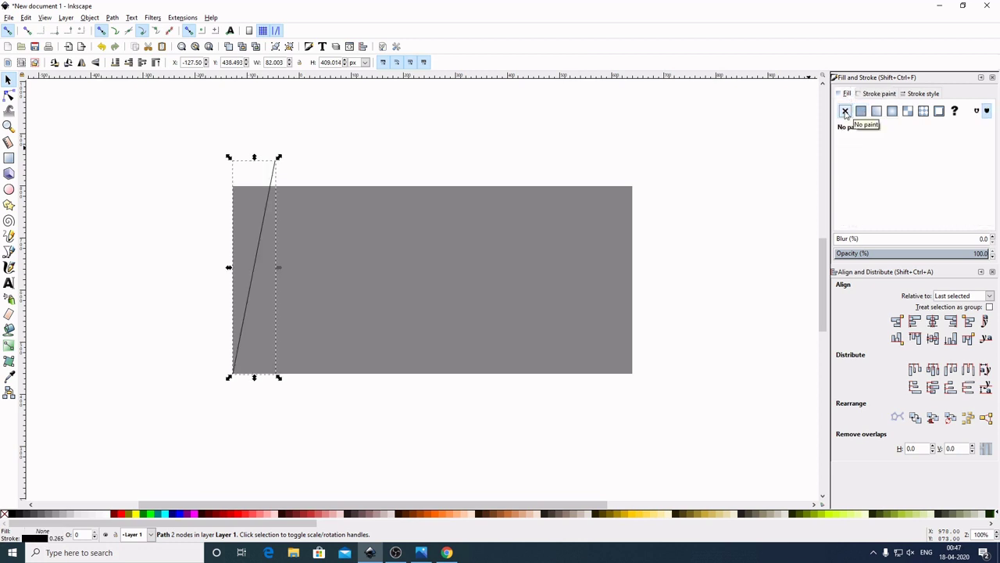
pyautogui.click(919, 94)
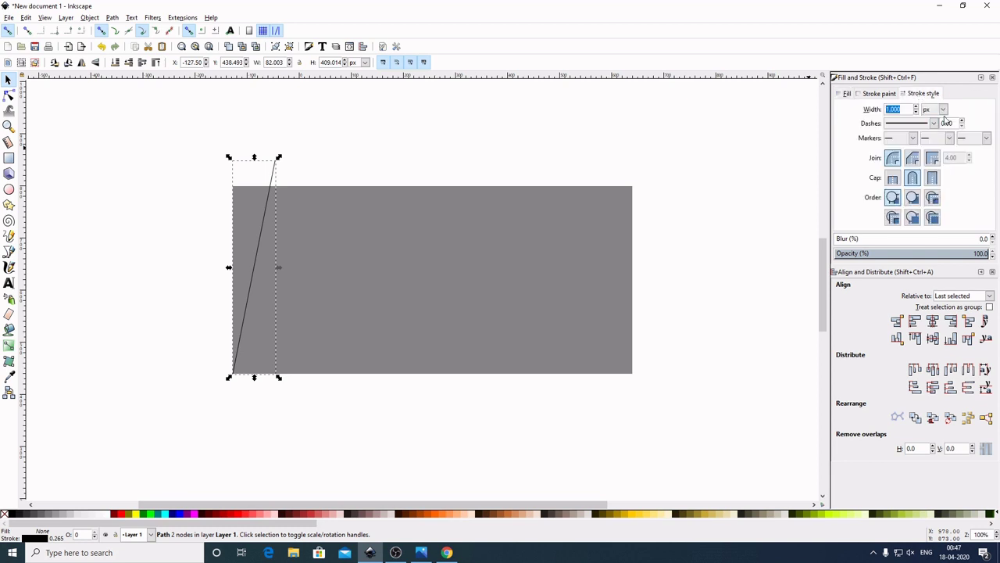
pyautogui.click(943, 110)
pyautogui.click(907, 112)
pyautogui.doubleClick(884, 109)
pyautogui.click(732, 160)
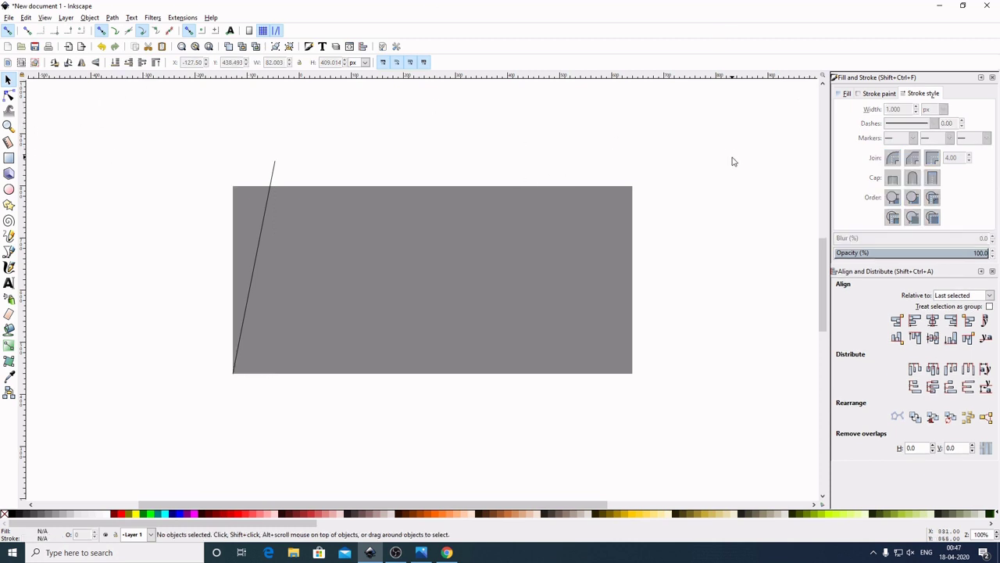
# Duplicate the slanted line and move the copy so its upper end snaps to the rectangle's top-right corner.
pyautogui.click(274, 175)
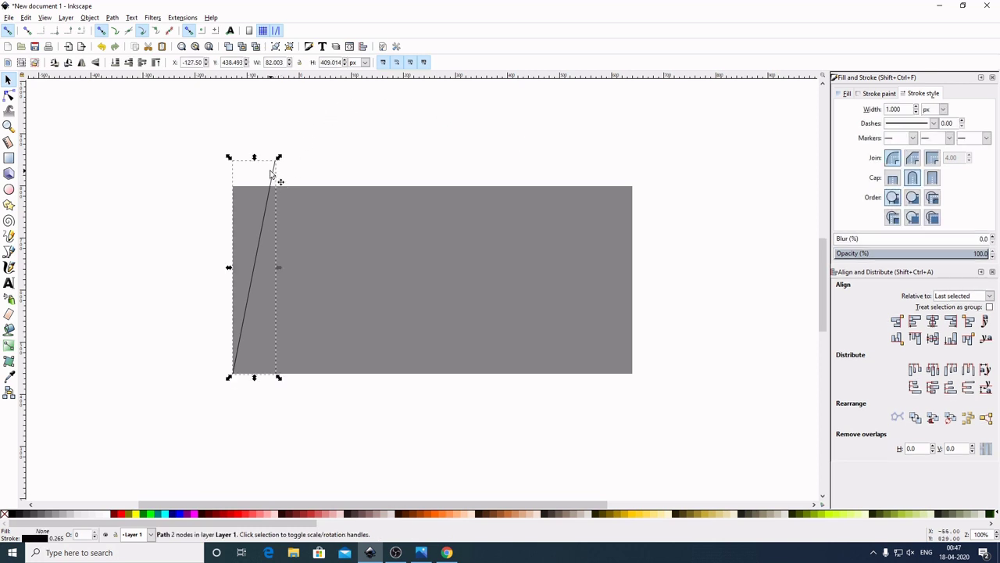
pyautogui.rightClick(273, 175)
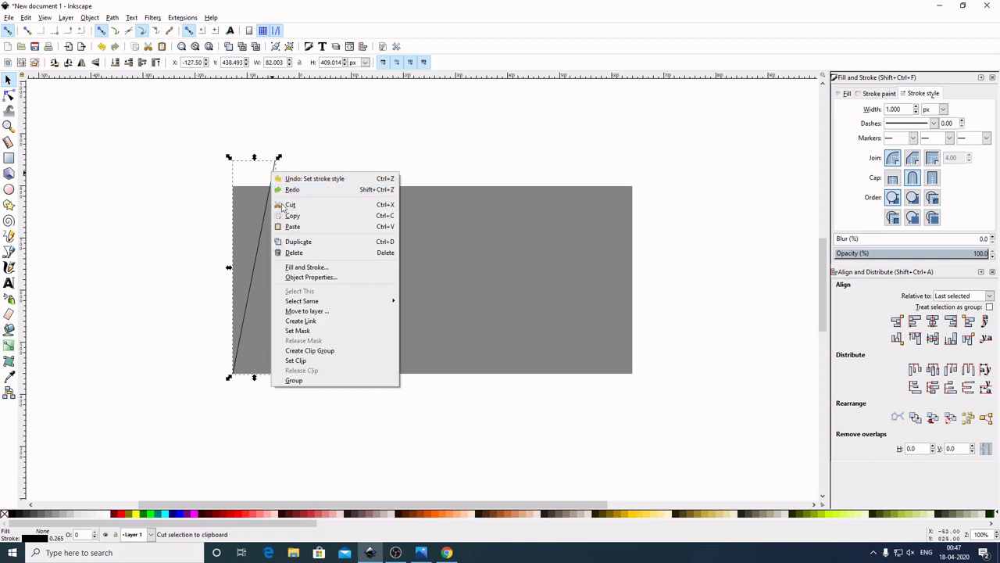
pyautogui.click(299, 242)
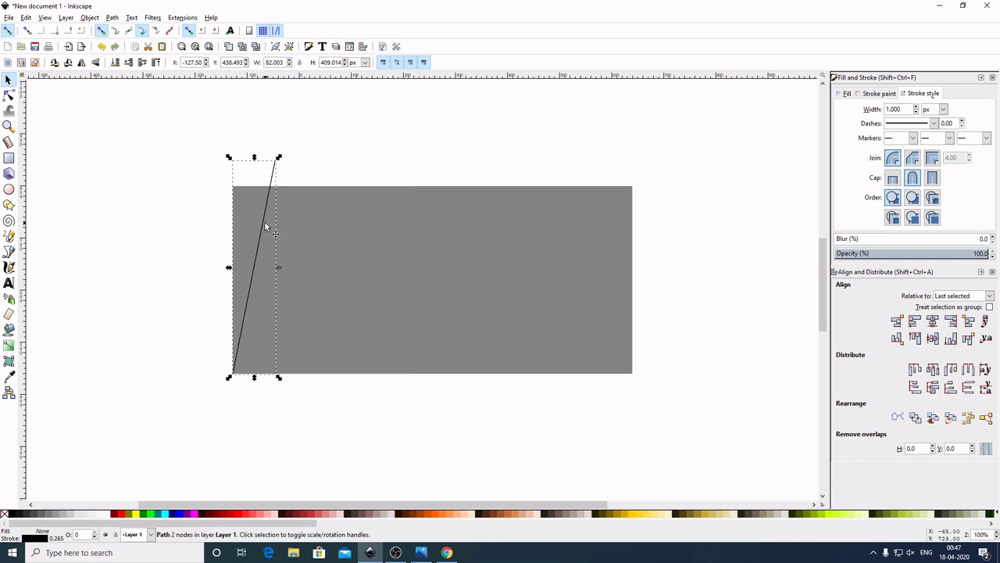
pyautogui.moveTo(268, 226); pyautogui.dragTo(617, 251)
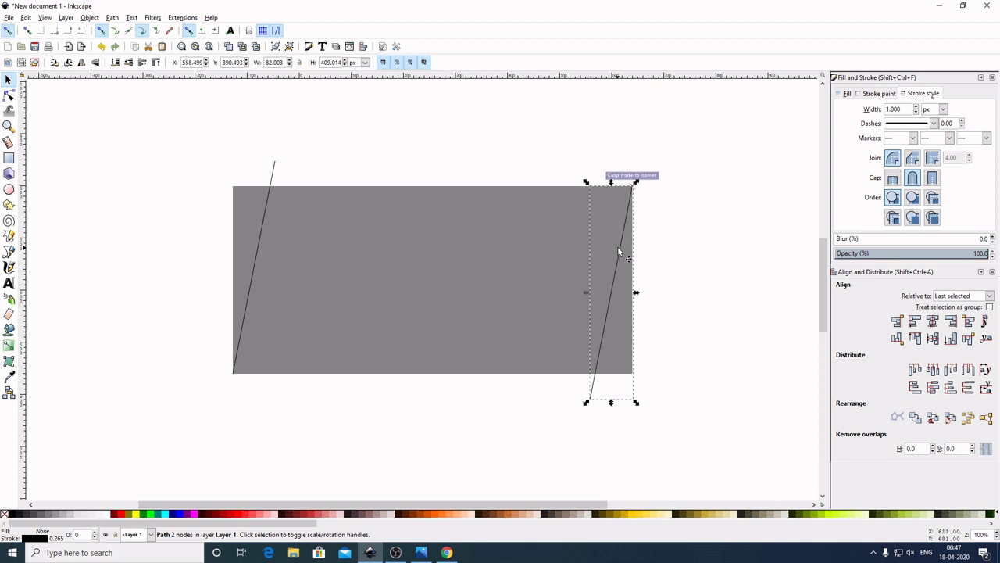
pyautogui.click(724, 228)
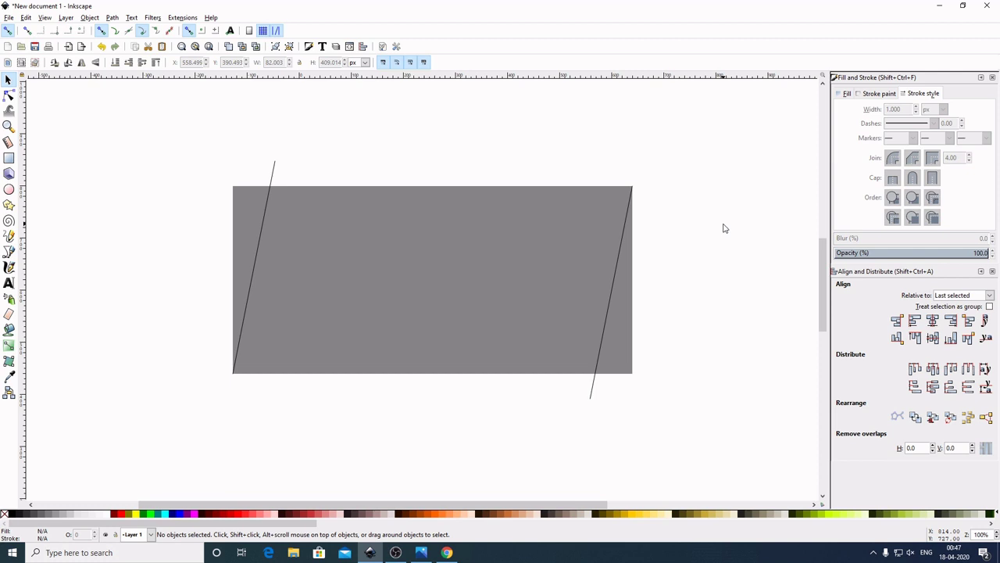
# Draw a gently rising line from the rectangle's bottom-left corner to beyond its right edge, about 825 by 58 px.
pyautogui.click(9, 253)
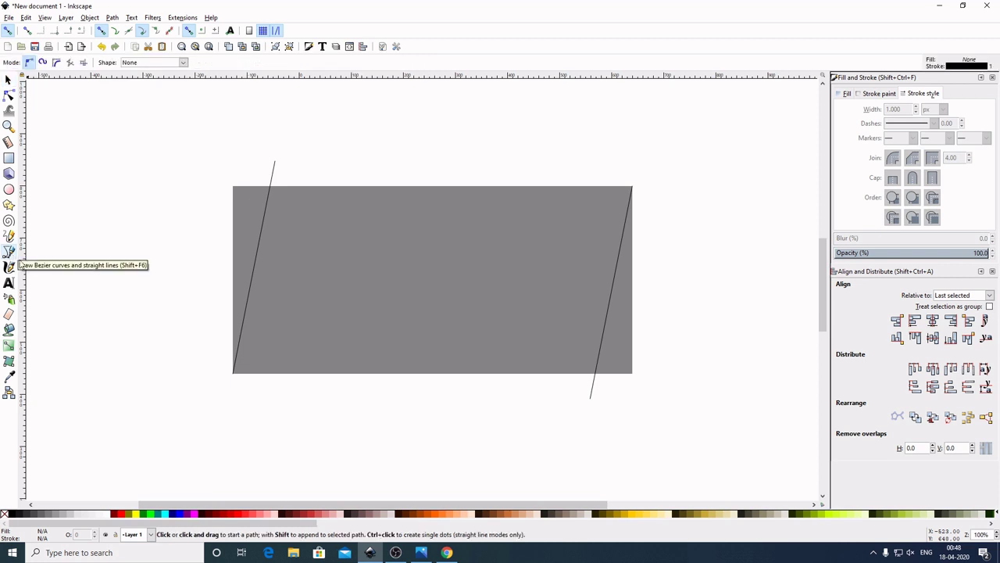
pyautogui.click(233, 372)
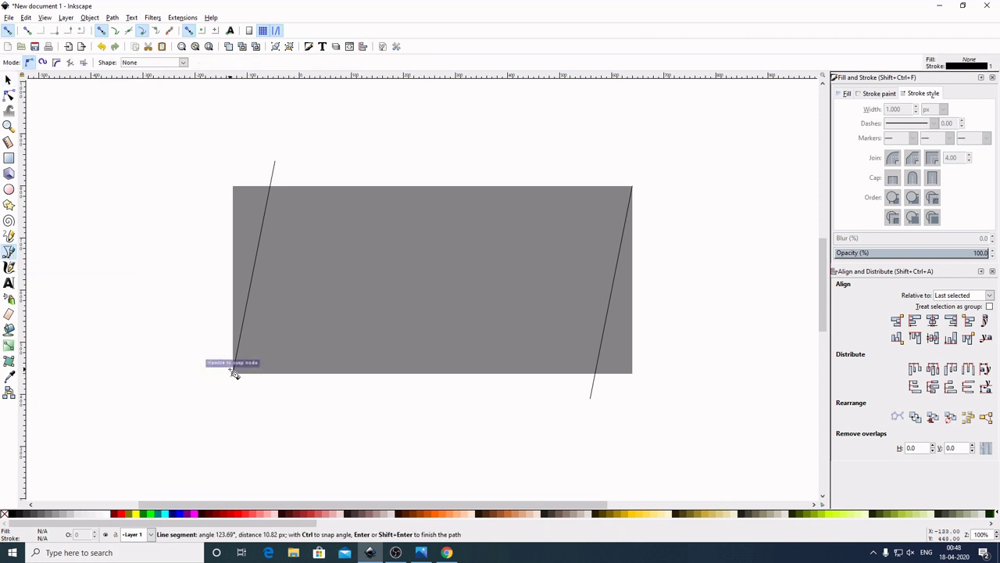
pyautogui.click(663, 344)
pyautogui.press('Return')
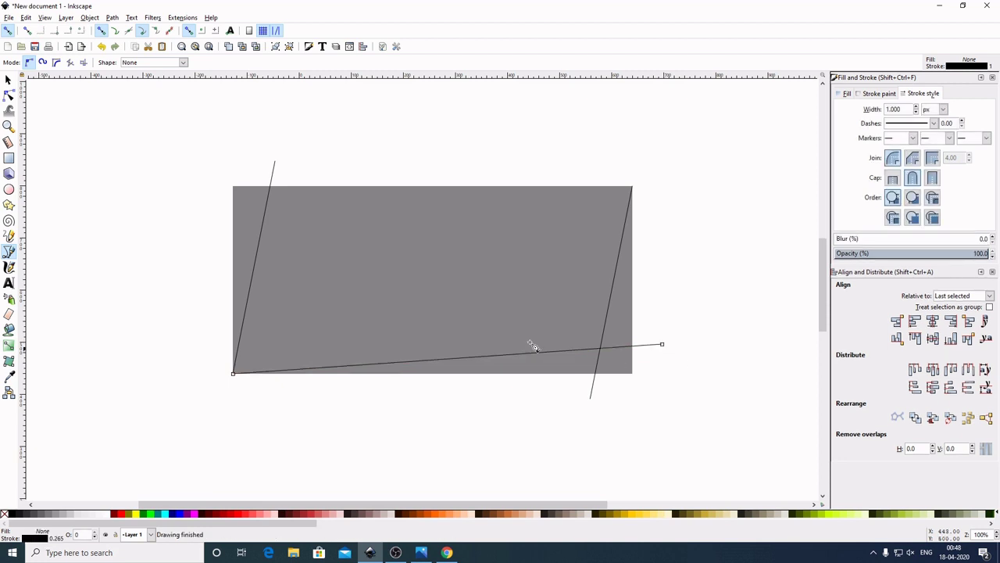
pyautogui.click(9, 79)
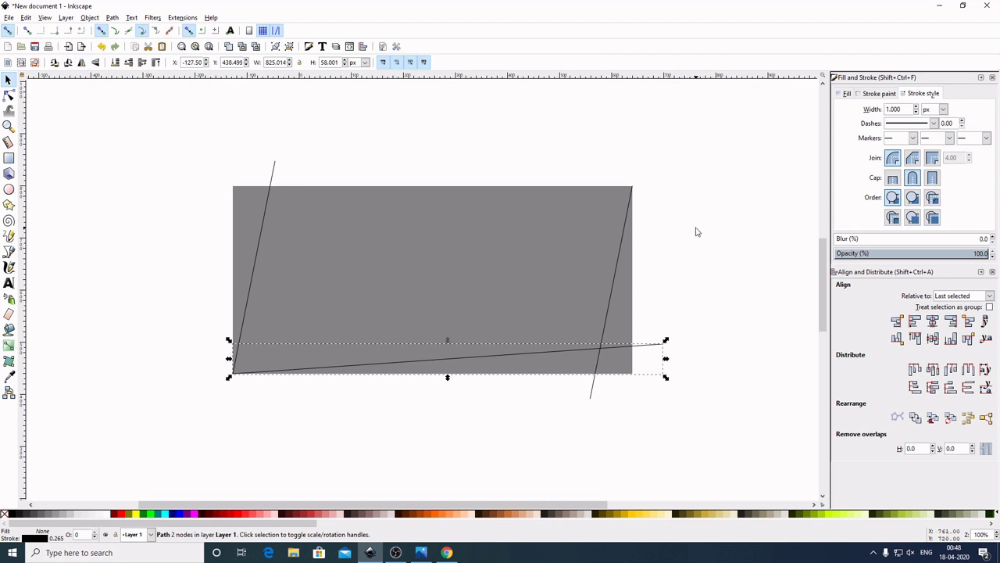
pyautogui.click(703, 184)
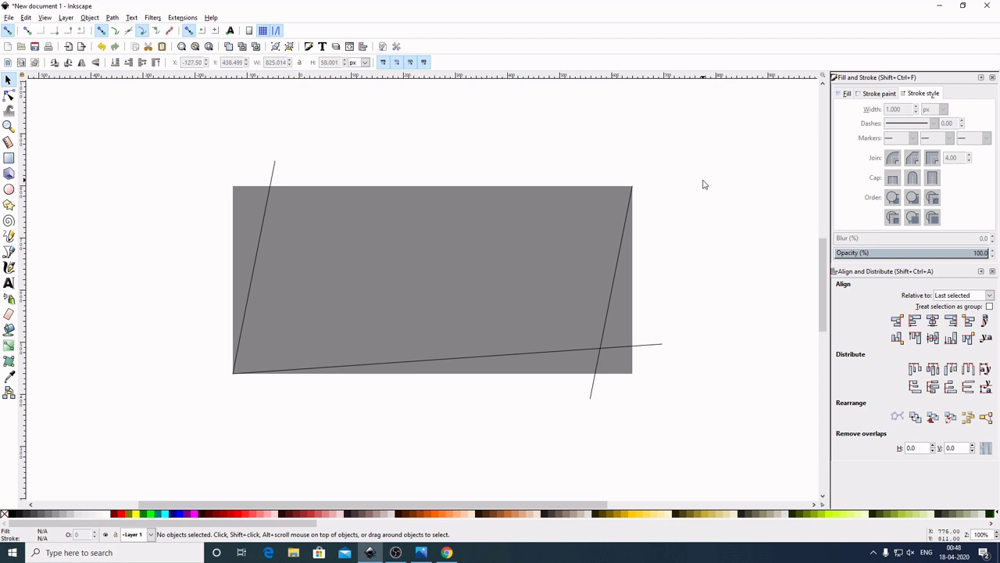
# Draw a gently falling line from the rectangle's top-left corner to beyond its right edge, about 816 by 32 px.
pyautogui.click(8, 252)
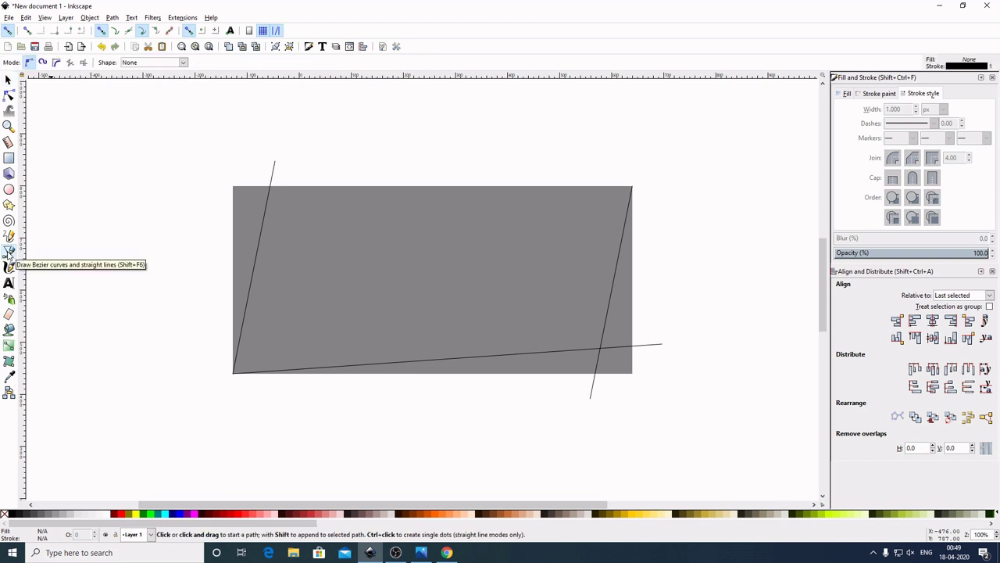
pyautogui.click(236, 192)
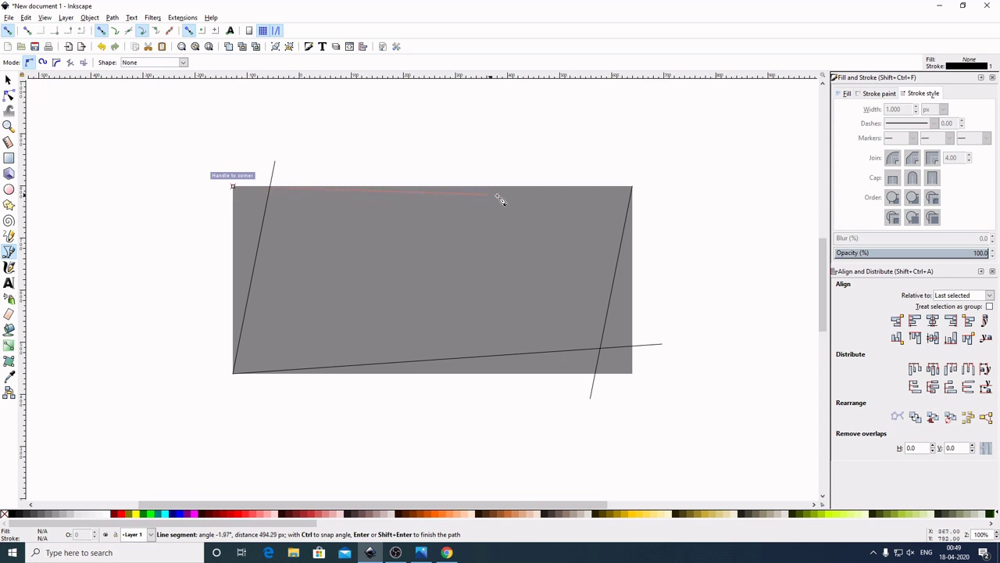
pyautogui.doubleClick(657, 202)
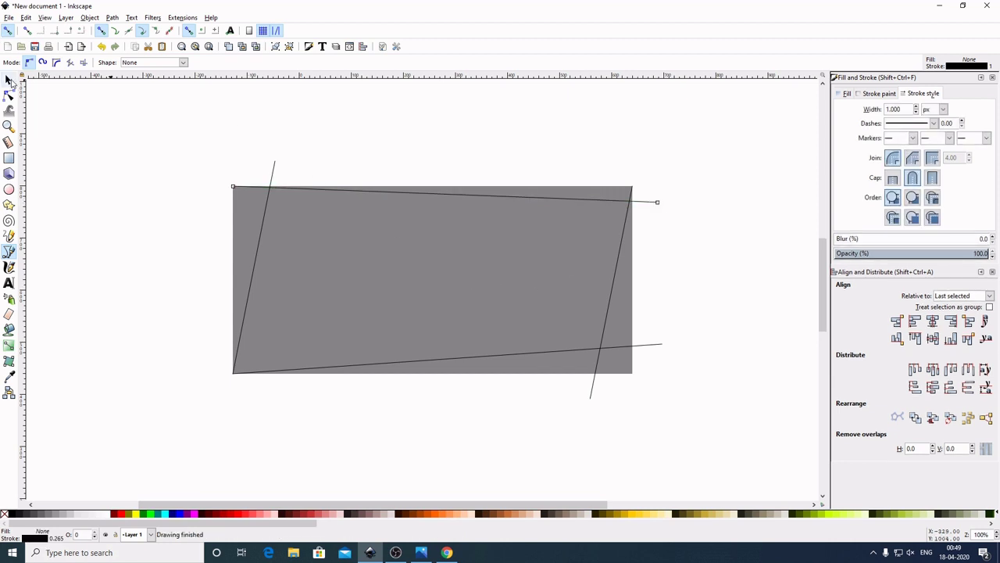
pyautogui.click(9, 80)
pyautogui.click(746, 212)
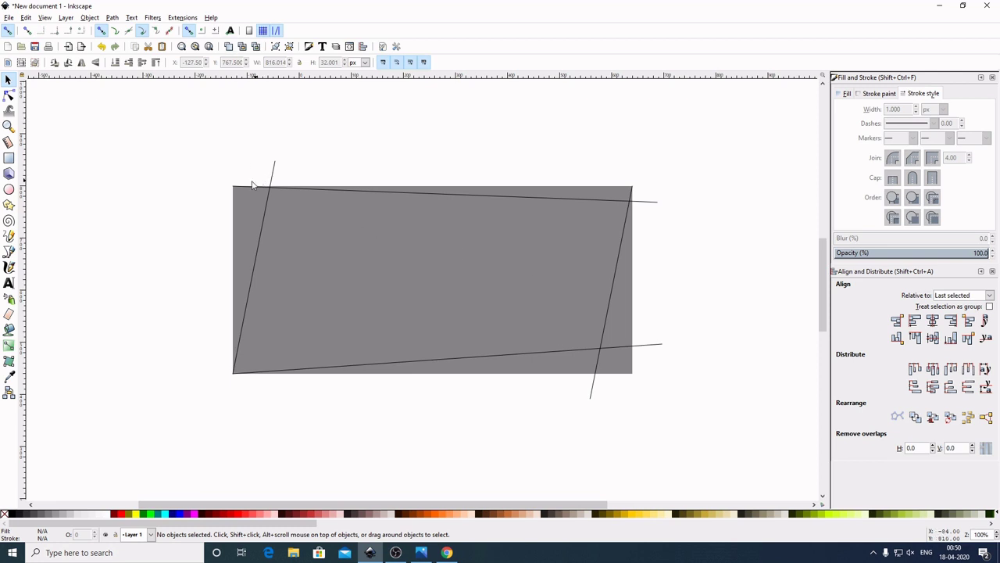
# Select the four lines without the rectangle and convert their strokes to paths.
pyautogui.moveTo(108, 97); pyautogui.dragTo(701, 428)
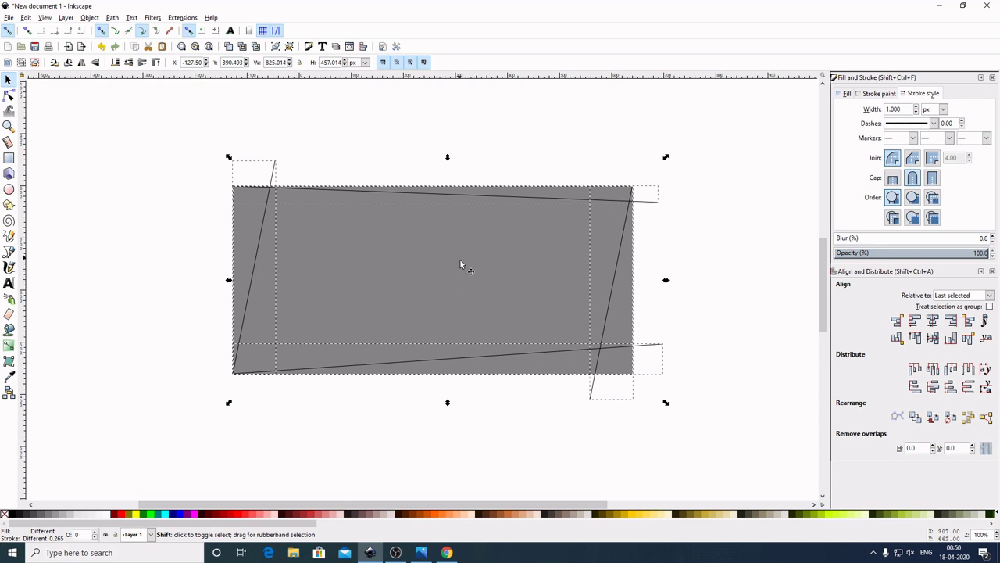
pyautogui.keyDown('shift'); pyautogui.click(482, 278); pyautogui.keyUp('shift')
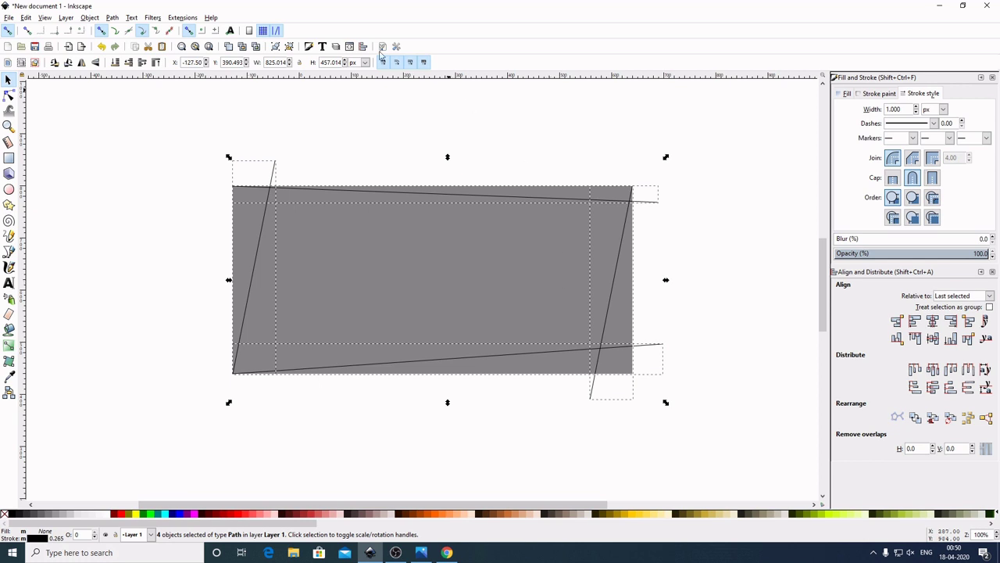
pyautogui.click(115, 19)
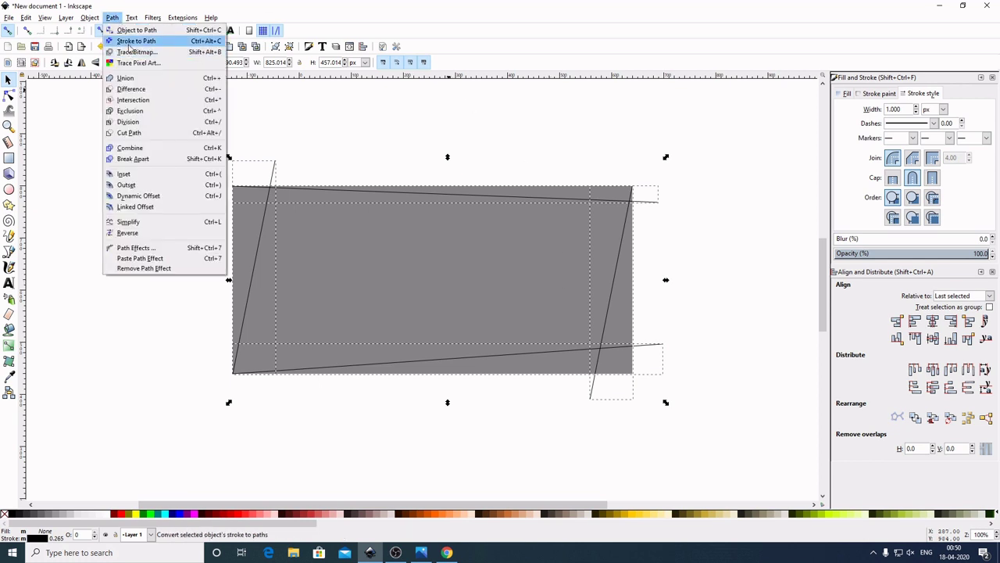
pyautogui.click(133, 42)
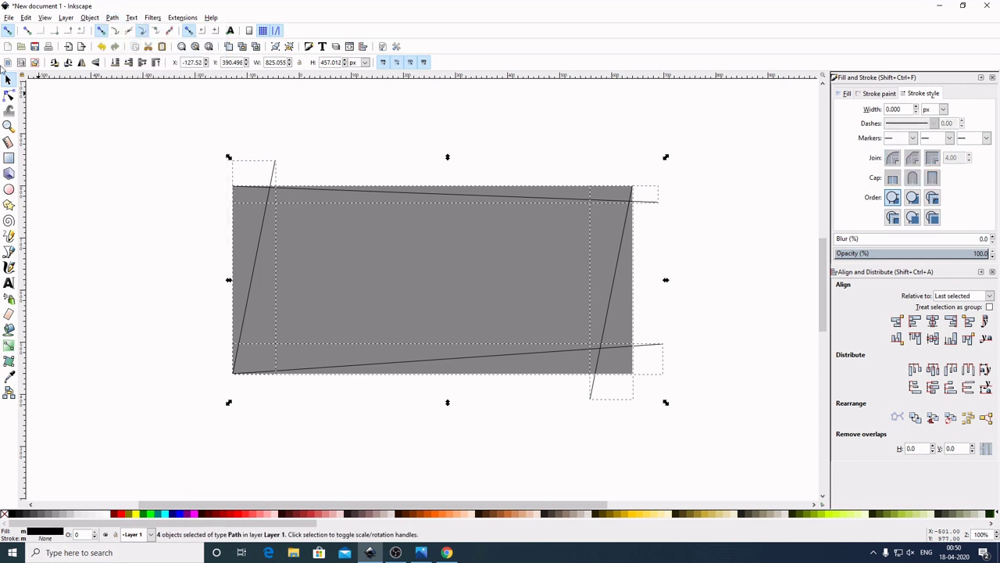
pyautogui.click(763, 184)
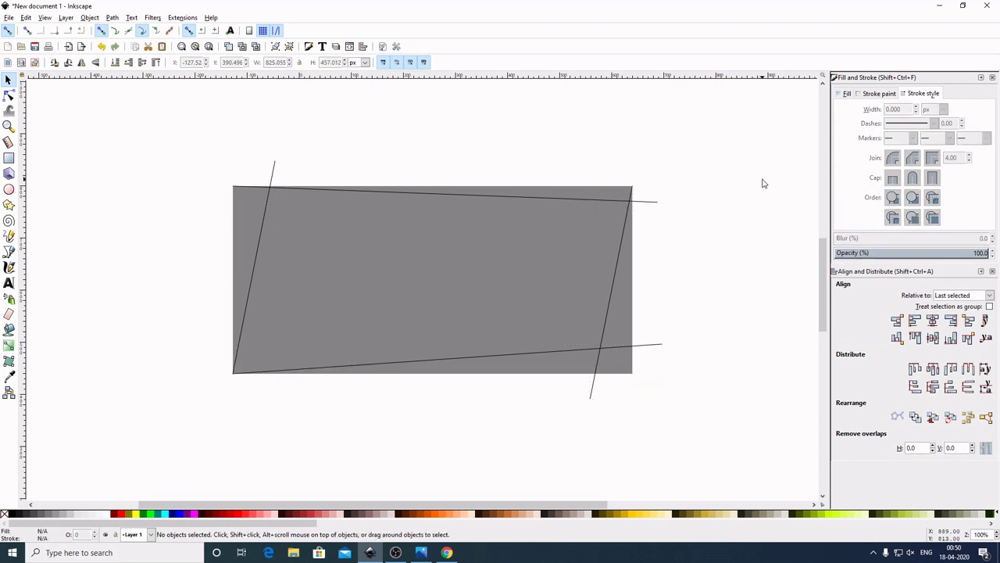
# Subtract the left slanted line from the grey rectangle with Difference and break the result apart into separate pieces.
pyautogui.click(264, 222)
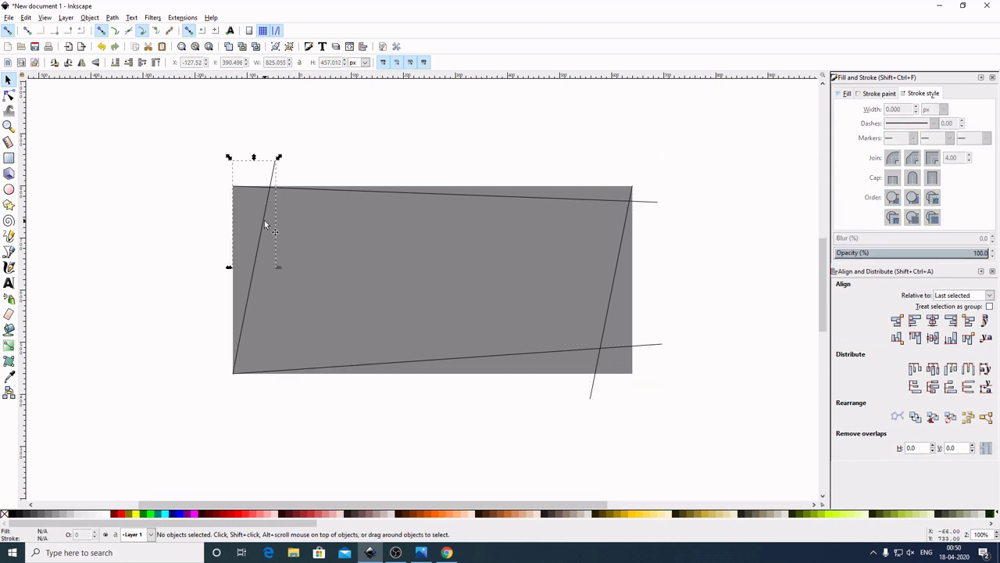
pyautogui.keyDown('shift'); pyautogui.click(458, 276); pyautogui.keyUp('shift')
pyautogui.click(113, 17)
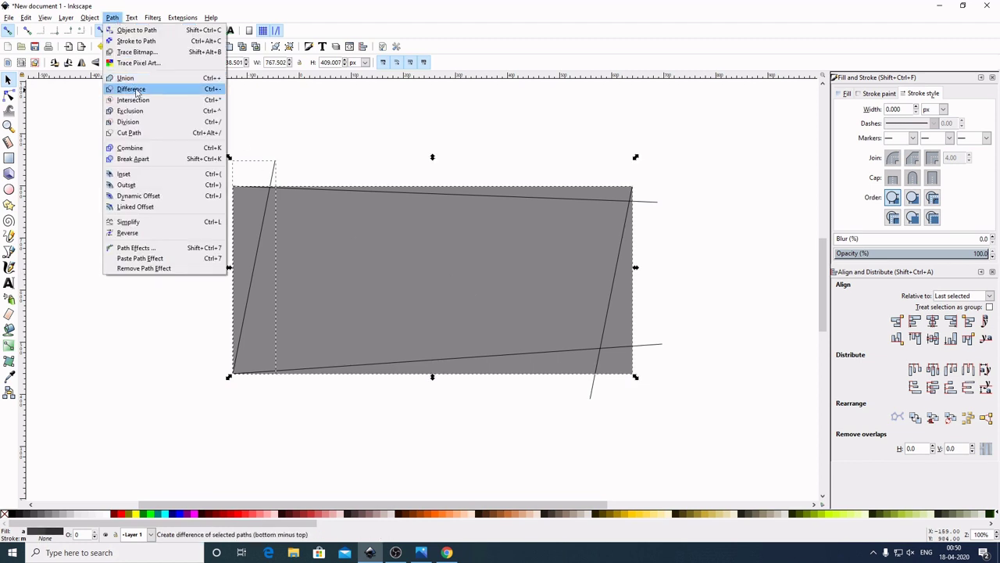
pyautogui.click(131, 88)
pyautogui.click(111, 17)
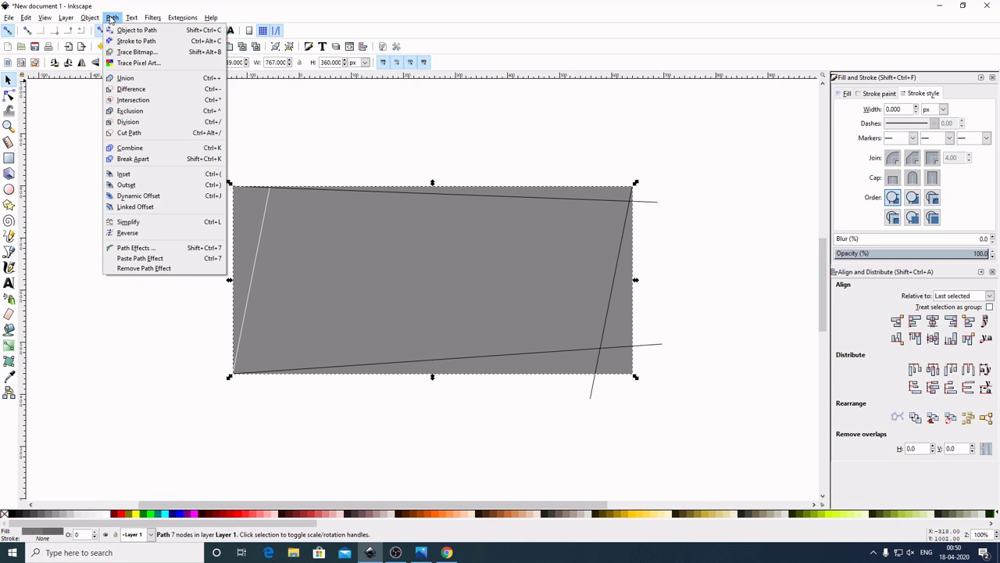
pyautogui.click(147, 158)
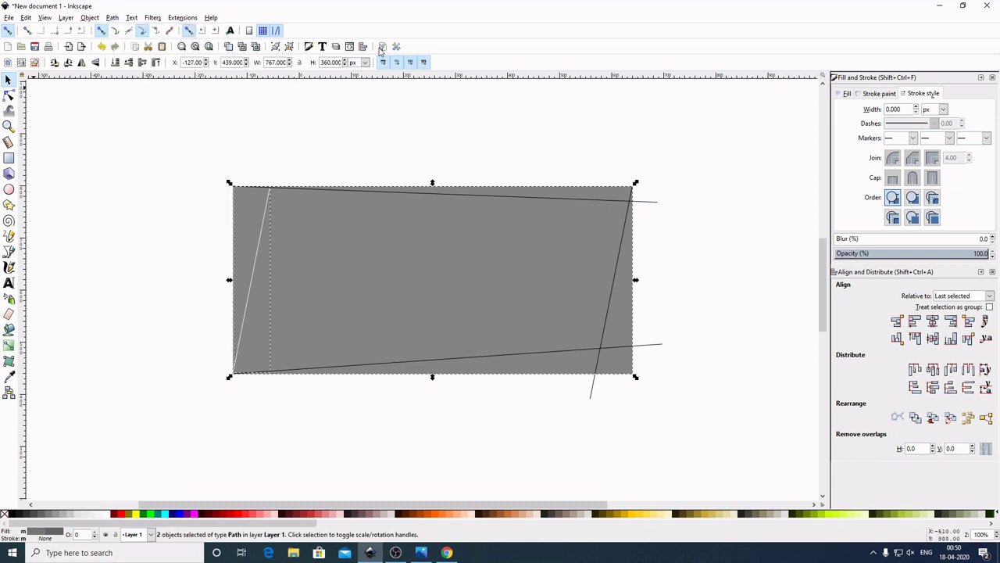
pyautogui.click(744, 180)
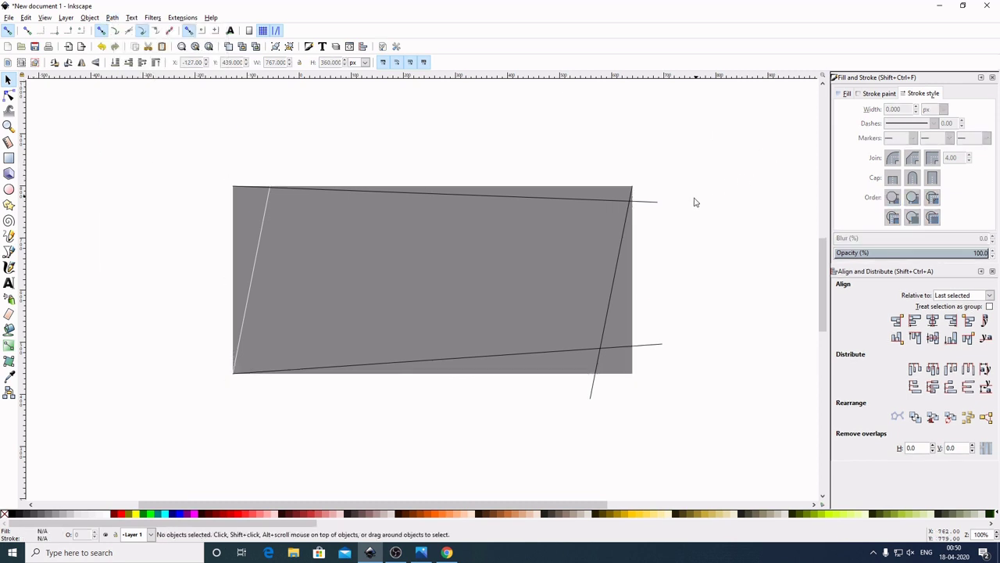
# Subtract the upper slanted line from the grey shape with Difference and break the result apart into separate pieces.
pyautogui.click(652, 206)
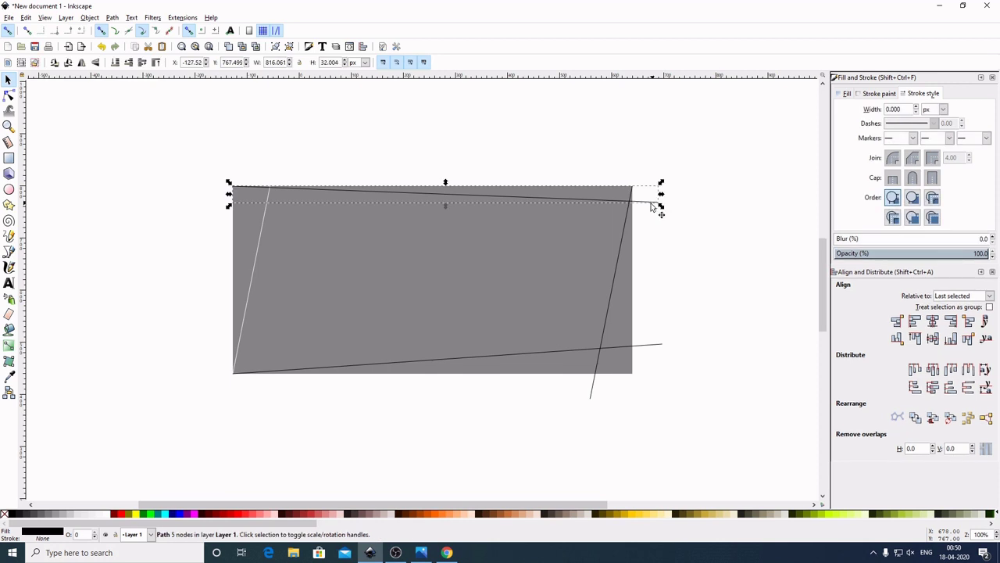
pyautogui.keyDown('shift'); pyautogui.click(501, 263); pyautogui.keyUp('shift')
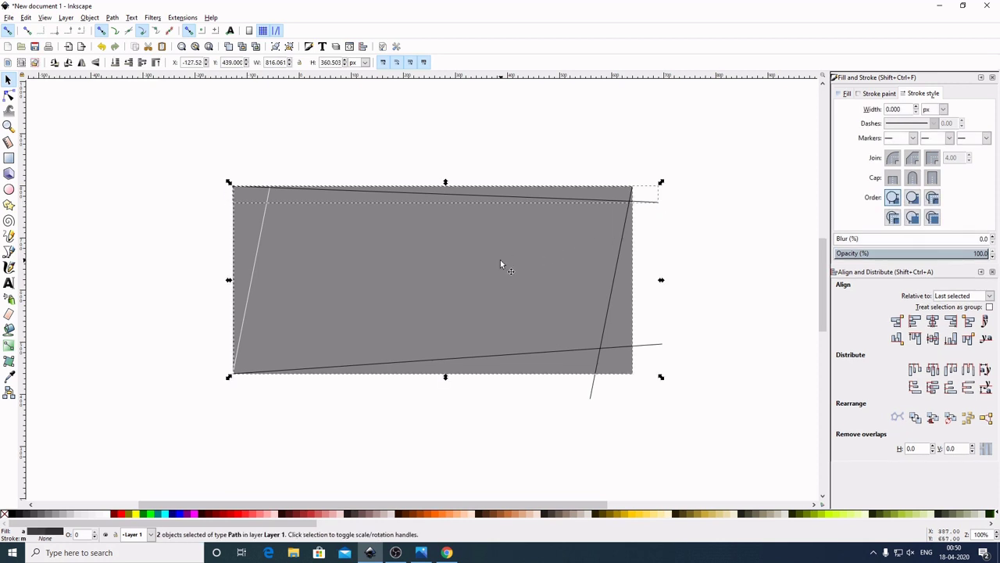
pyautogui.click(114, 19)
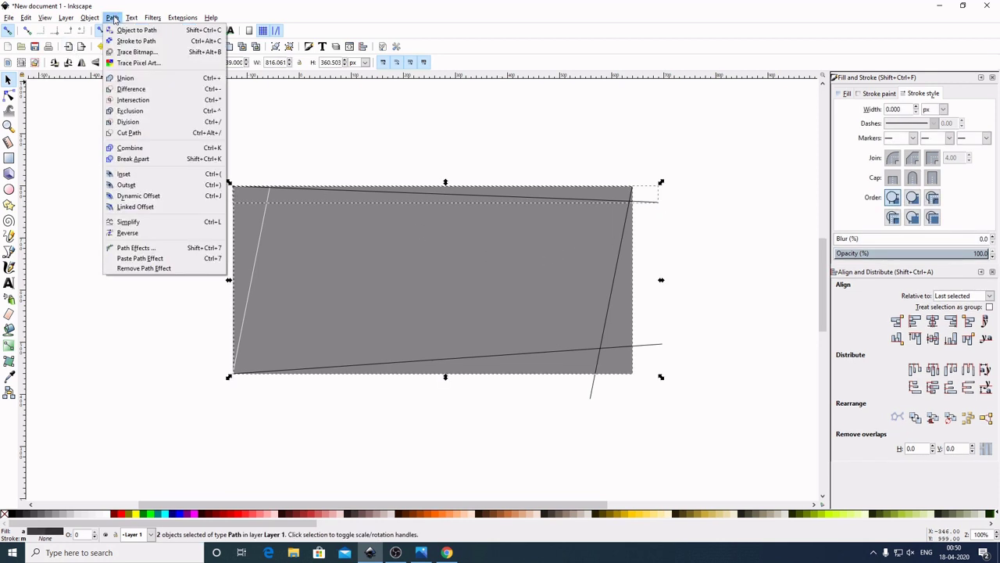
pyautogui.click(125, 147)
pyautogui.click(113, 18)
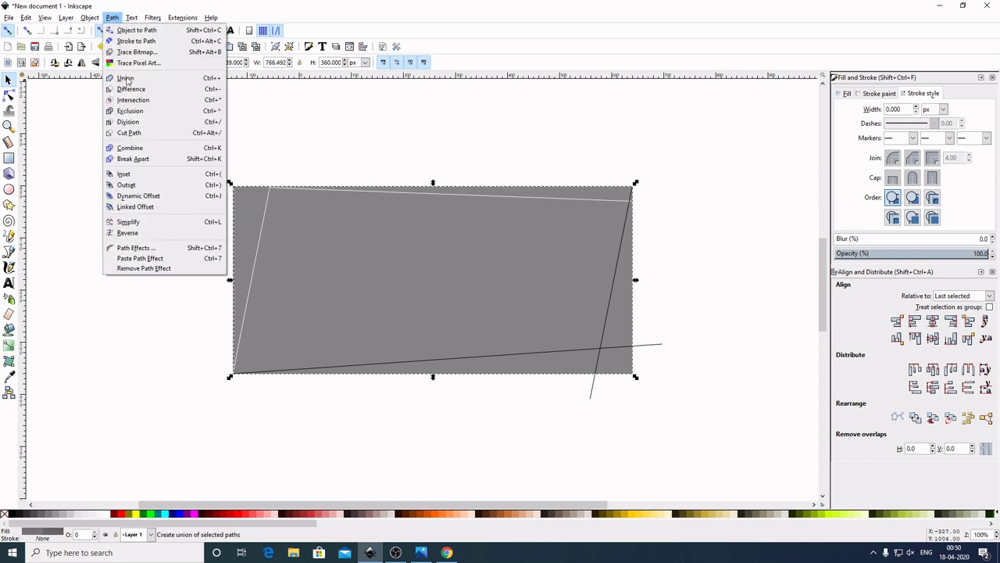
pyautogui.click(141, 159)
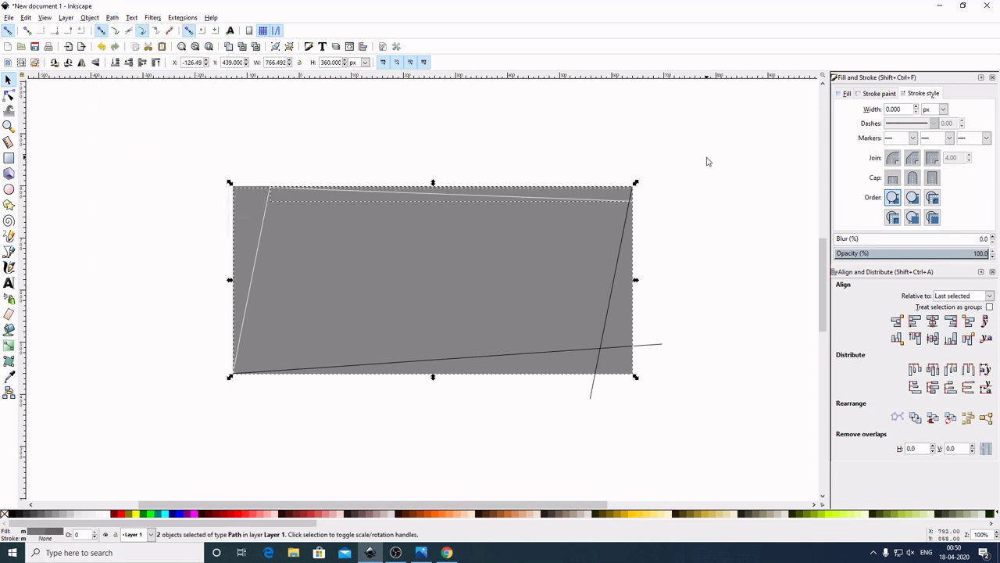
pyautogui.click(743, 170)
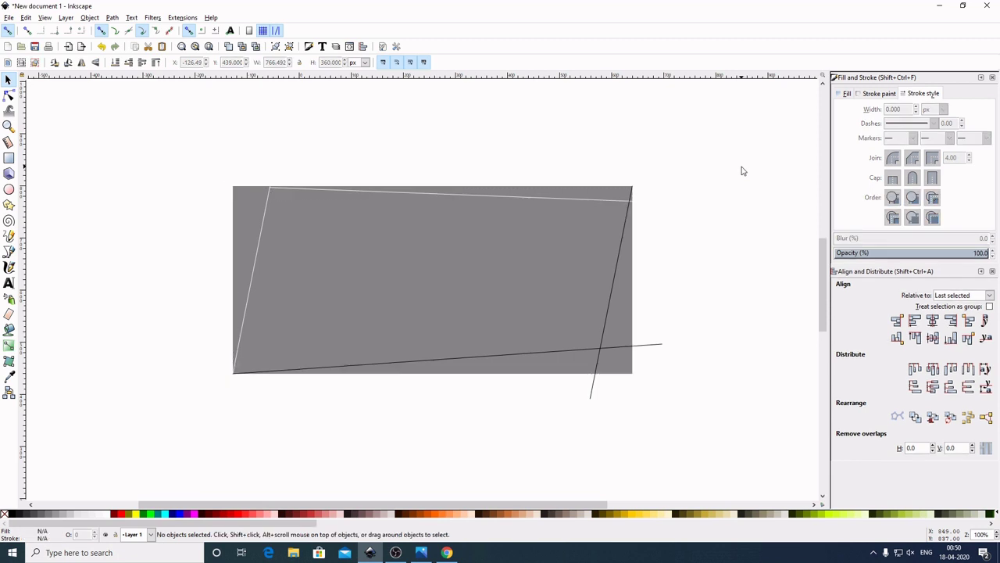
# Subtract the steep line near the rectangle's right edge from the grey shape with Difference and break the result apart.
pyautogui.click(615, 279)
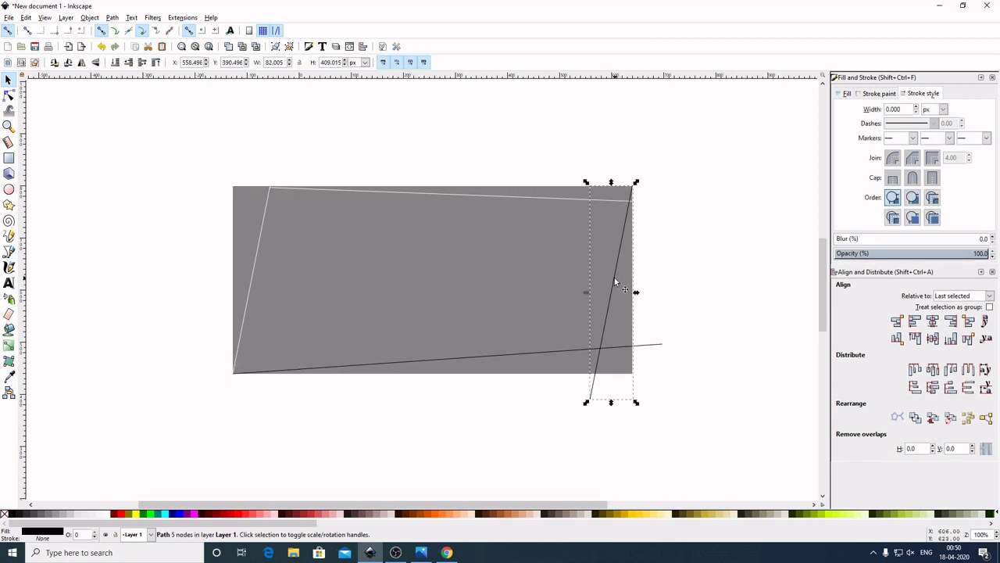
pyautogui.keyDown('shift'); pyautogui.click(426, 253); pyautogui.keyUp('shift')
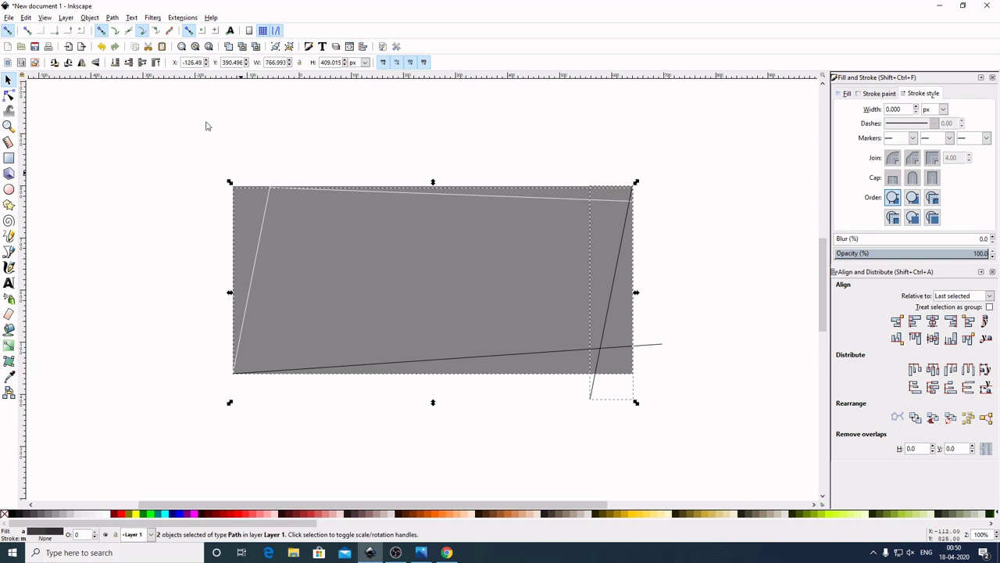
pyautogui.click(112, 17)
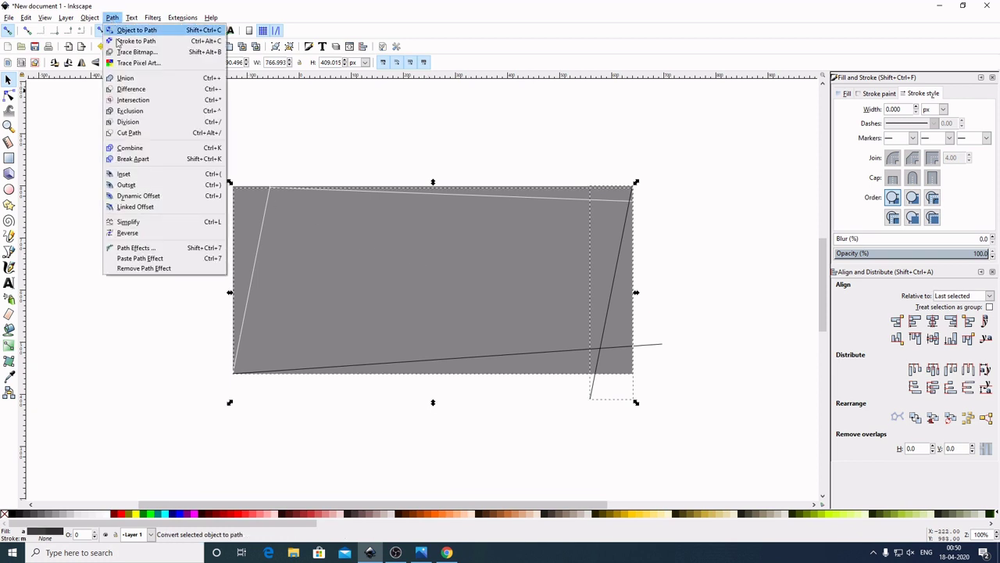
pyautogui.click(131, 88)
pyautogui.click(115, 18)
pyautogui.click(146, 159)
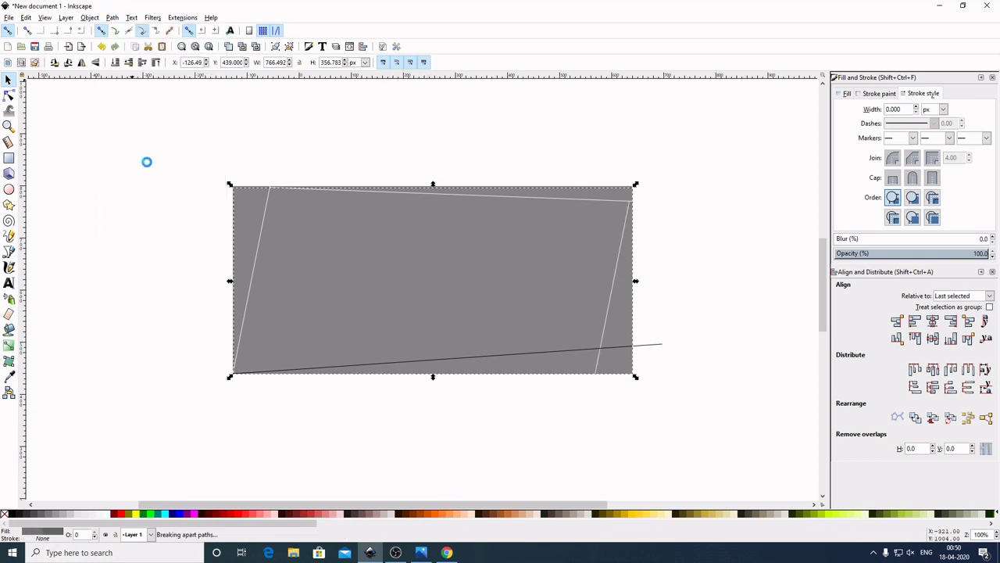
pyautogui.click(734, 238)
# Subtract the lower slanted line from the grey shape with Difference.
pyautogui.click(655, 349)
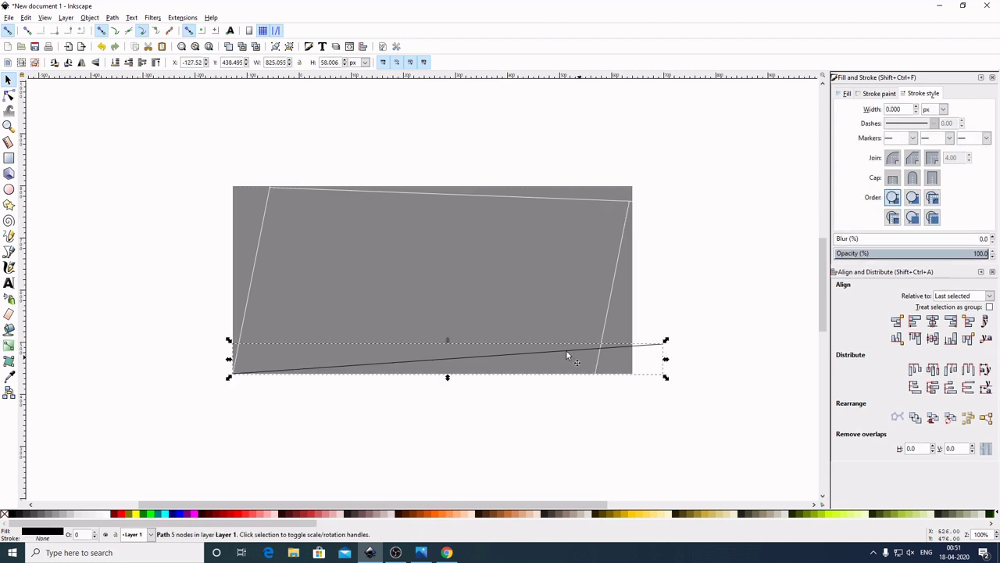
pyautogui.keyDown('shift'); pyautogui.click(487, 262); pyautogui.keyUp('shift')
pyautogui.click(113, 17)
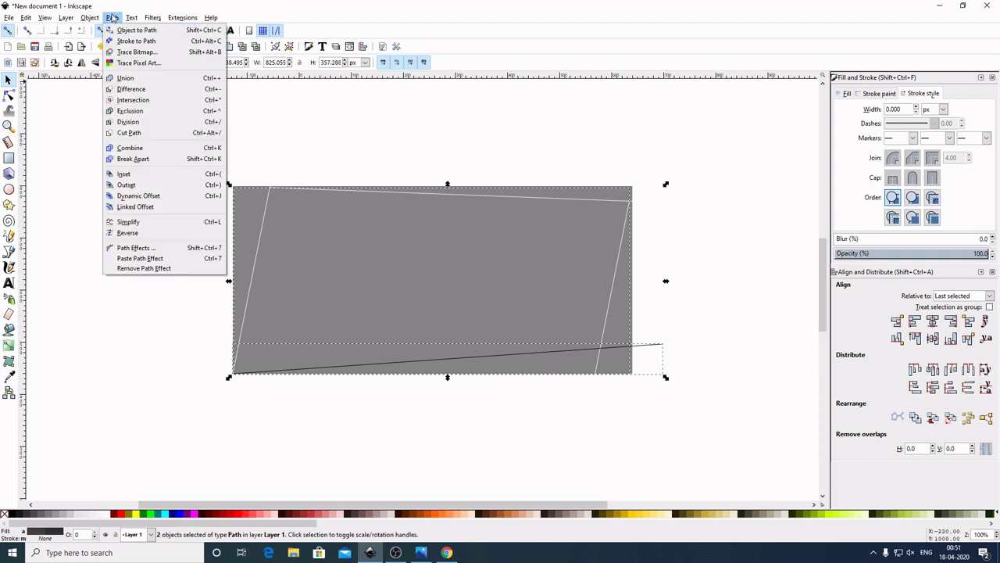
pyautogui.click(131, 90)
pyautogui.click(112, 17)
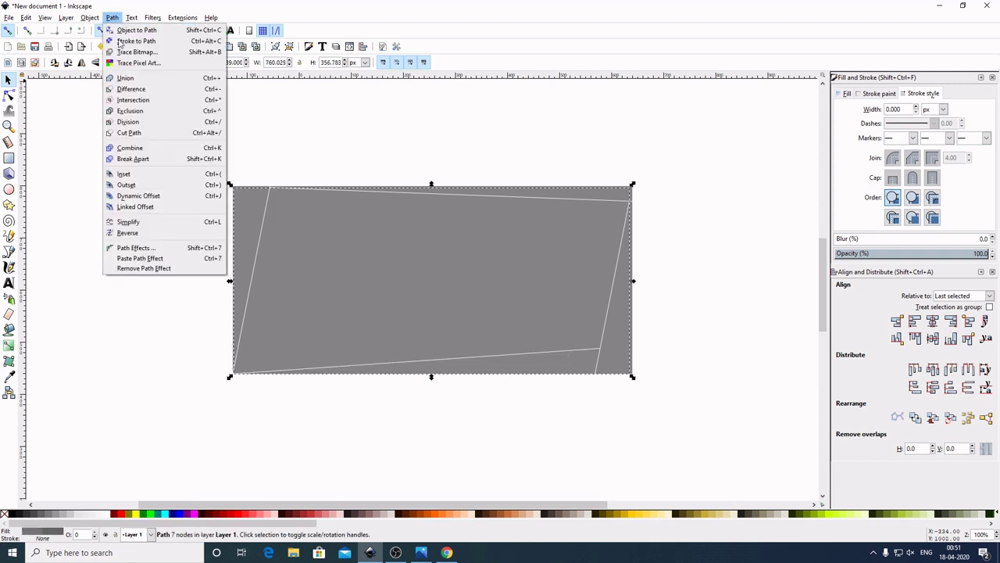
pyautogui.click(152, 140)
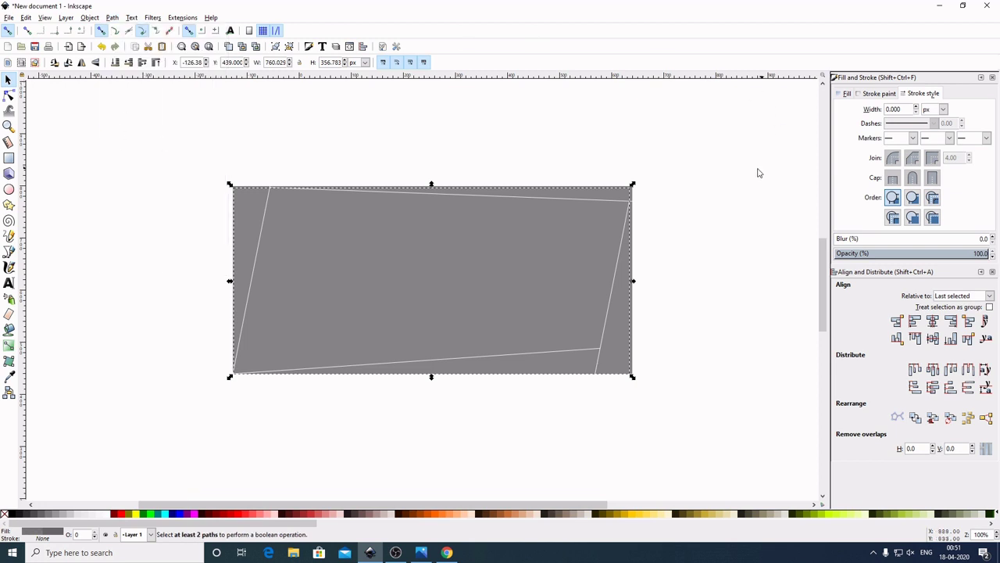
pyautogui.press('Escape')
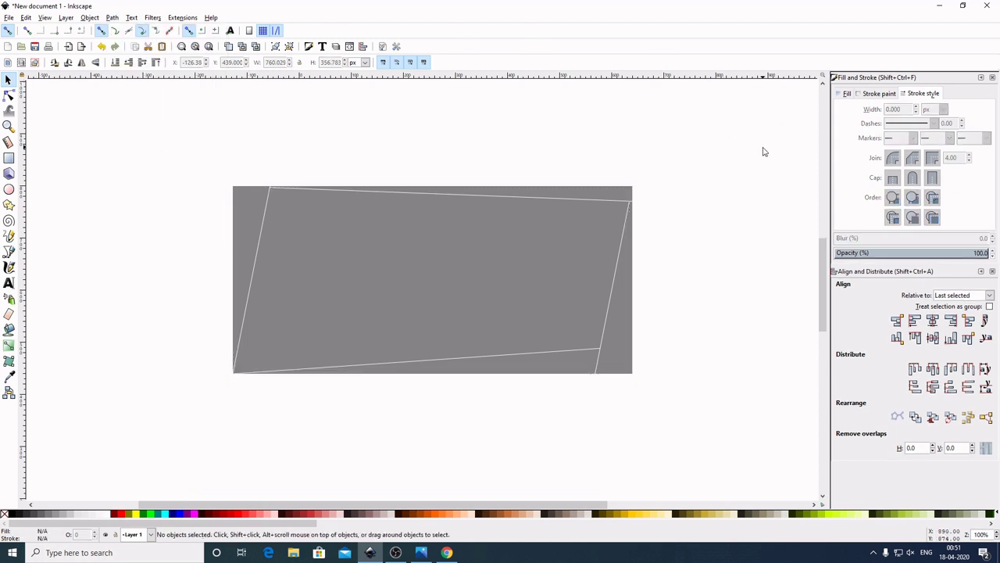
# Move the large angular piece out of the leftover pieces to a free area on their left.
pyautogui.click(501, 256)
pyautogui.moveTo(500, 255); pyautogui.dragTo(576, 440)
pyautogui.scroll(-2, 749, 270)
pyautogui.scroll(-2, 748, 270)
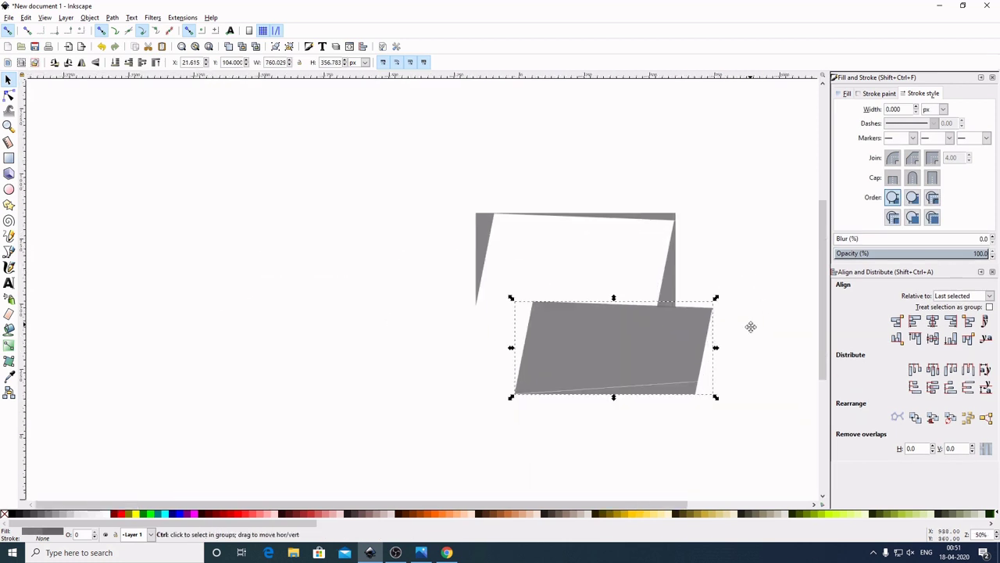
pyautogui.hscroll(1, 751, 326)
pyautogui.moveTo(640, 344); pyautogui.dragTo(350, 253)
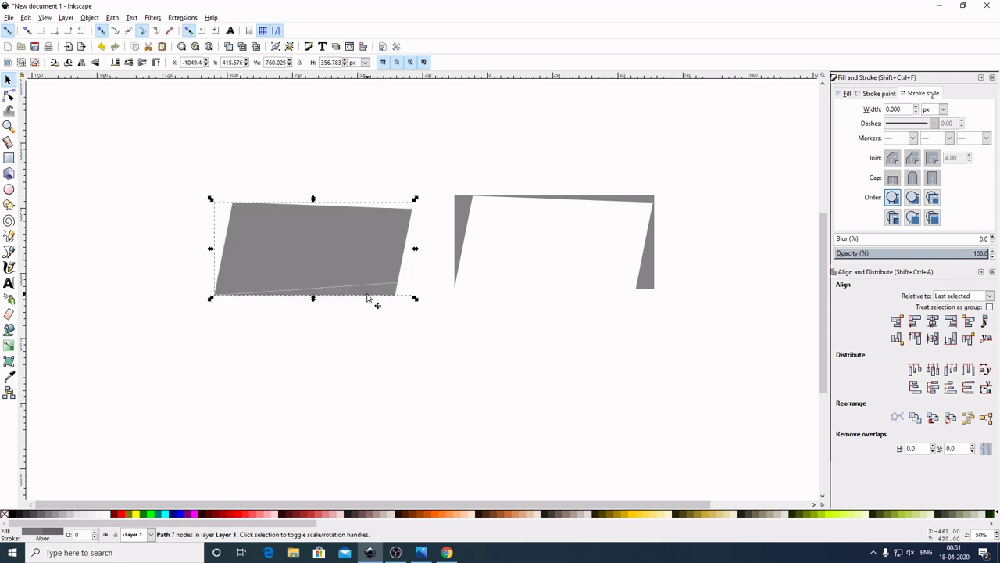
# Break the moved grey shape apart and delete the thin wedge below its lower slanted cut.
pyautogui.click(112, 17)
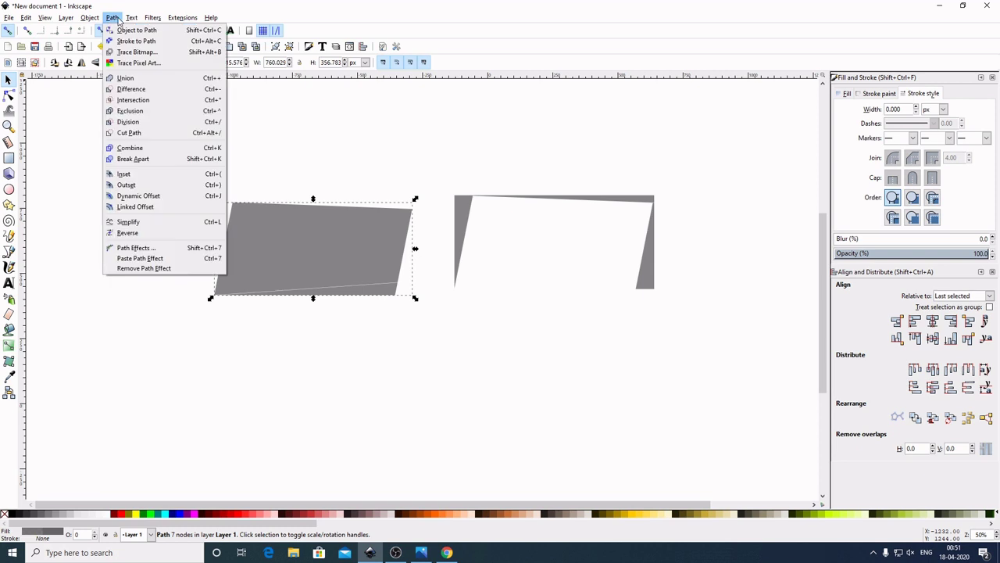
pyautogui.click(133, 158)
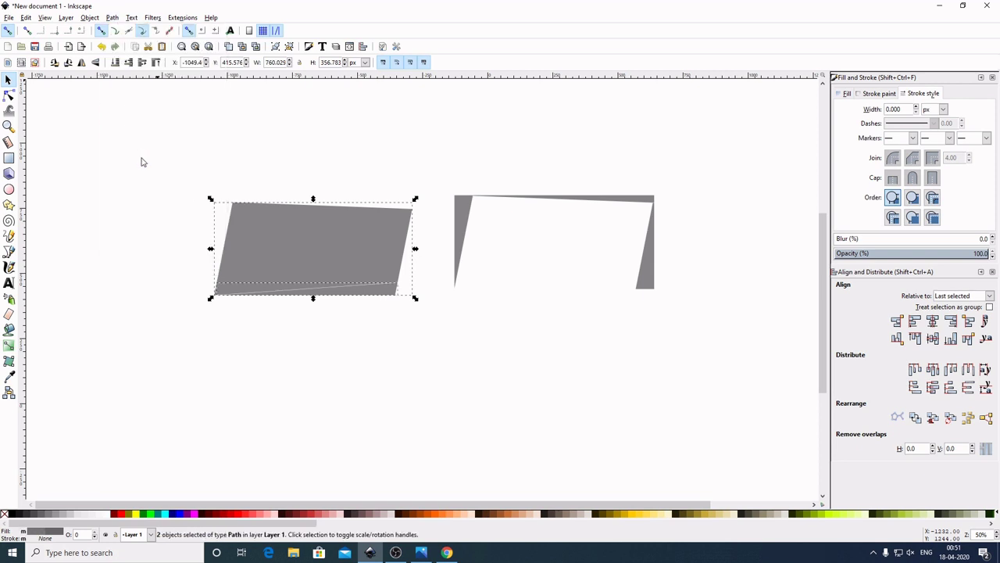
pyautogui.click(445, 338)
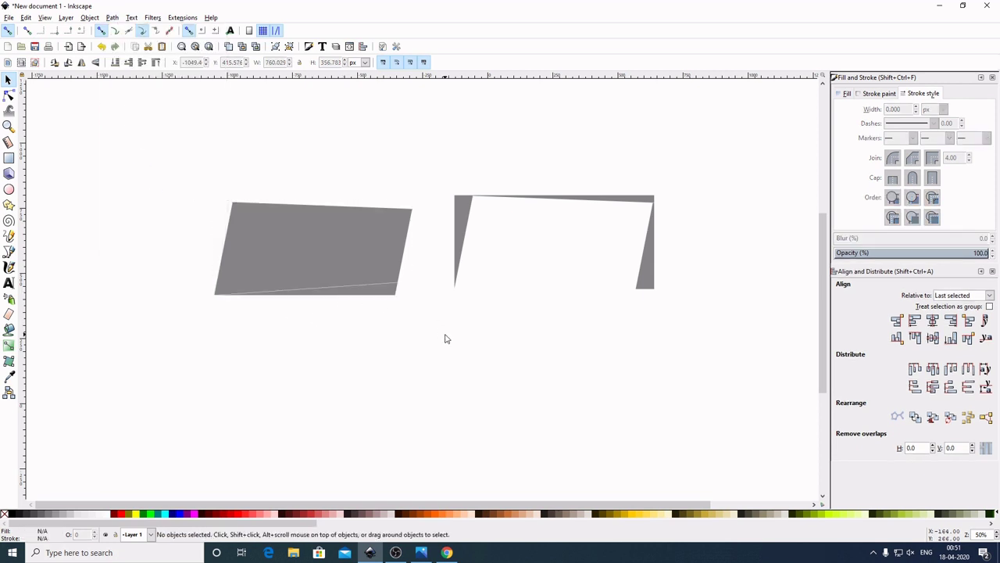
pyautogui.click(385, 296)
pyautogui.press('Escape')
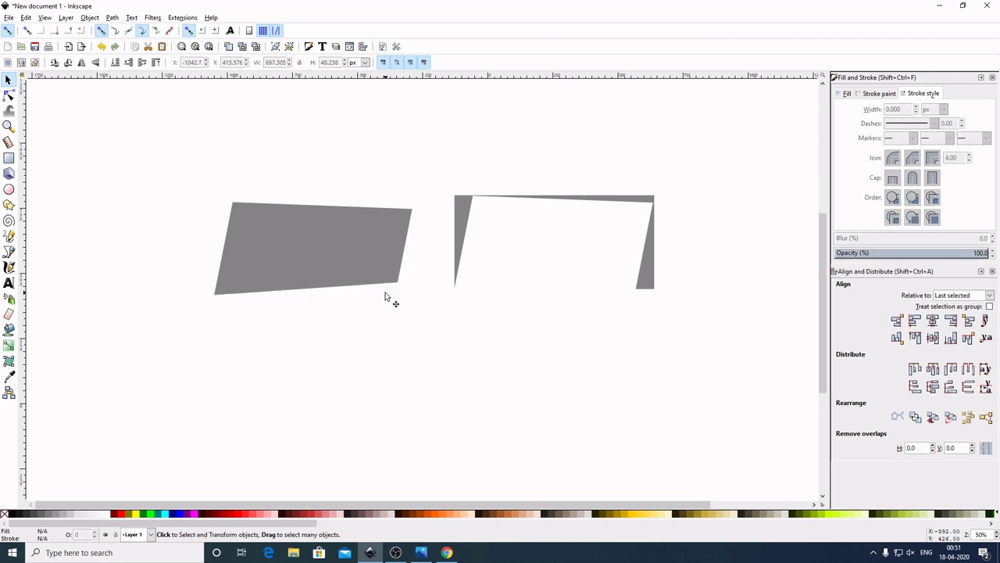
# Delete the three leftover edge pieces together and shift the remaining angular shape to the right.
pyautogui.moveTo(428, 153); pyautogui.dragTo(687, 318)
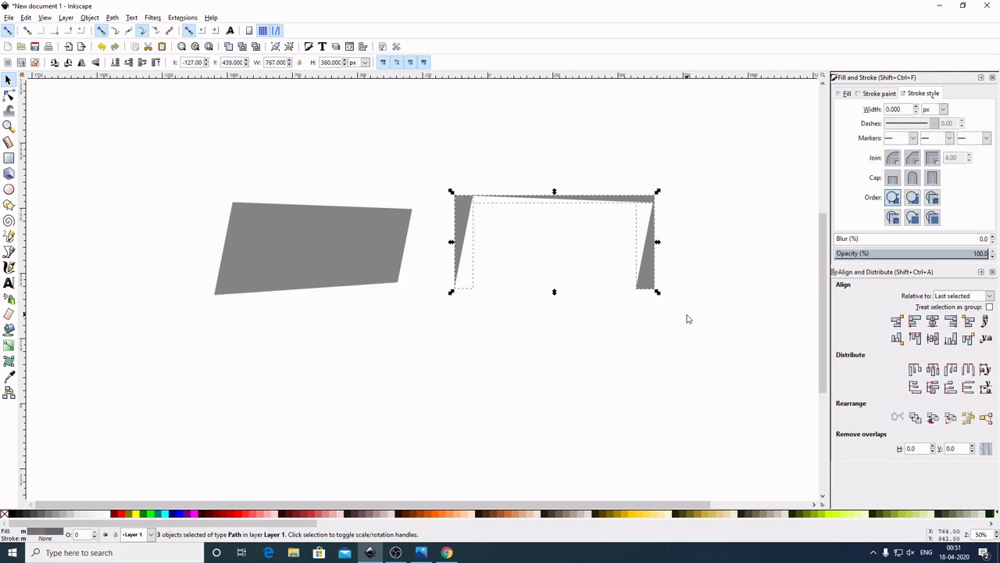
pyautogui.press('Delete')
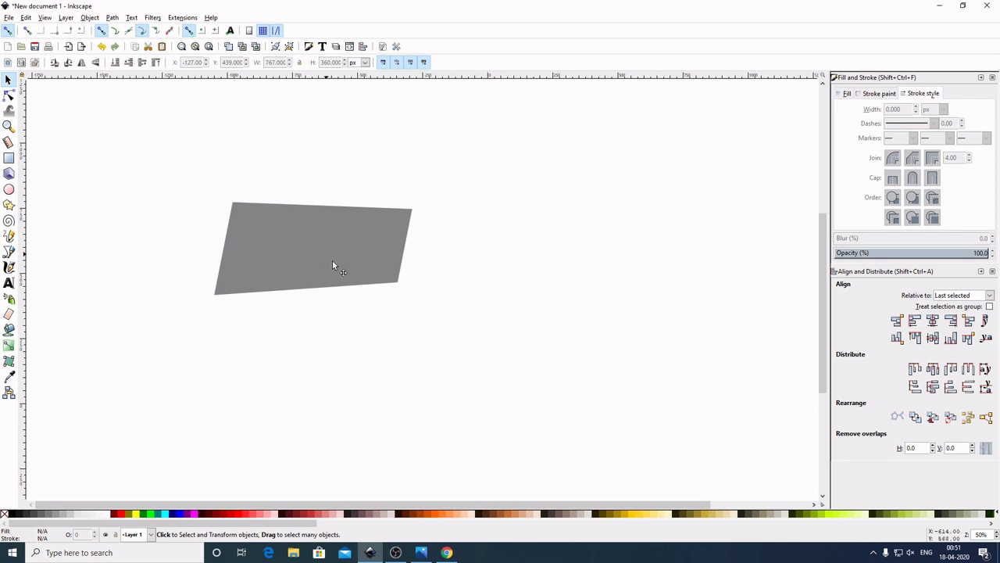
pyautogui.moveTo(332, 266); pyautogui.dragTo(426, 280)
pyautogui.scroll(2, 612, 314)
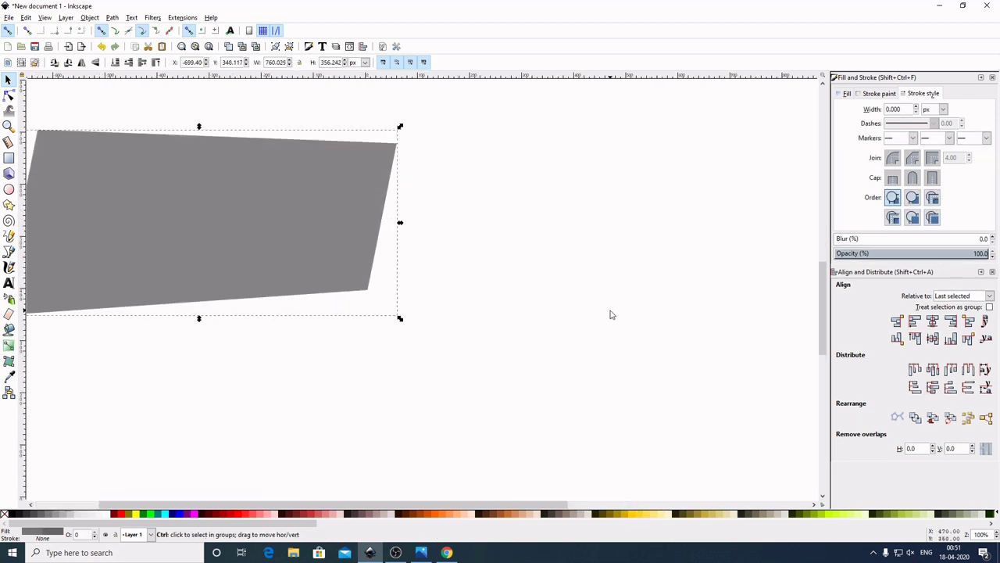
pyautogui.scroll(-3, 612, 315)
pyautogui.scroll(3, 612, 315)
pyautogui.scroll(-3, 614, 310)
pyautogui.scroll(3, 613, 310)
pyautogui.scroll(-3, 602, 295)
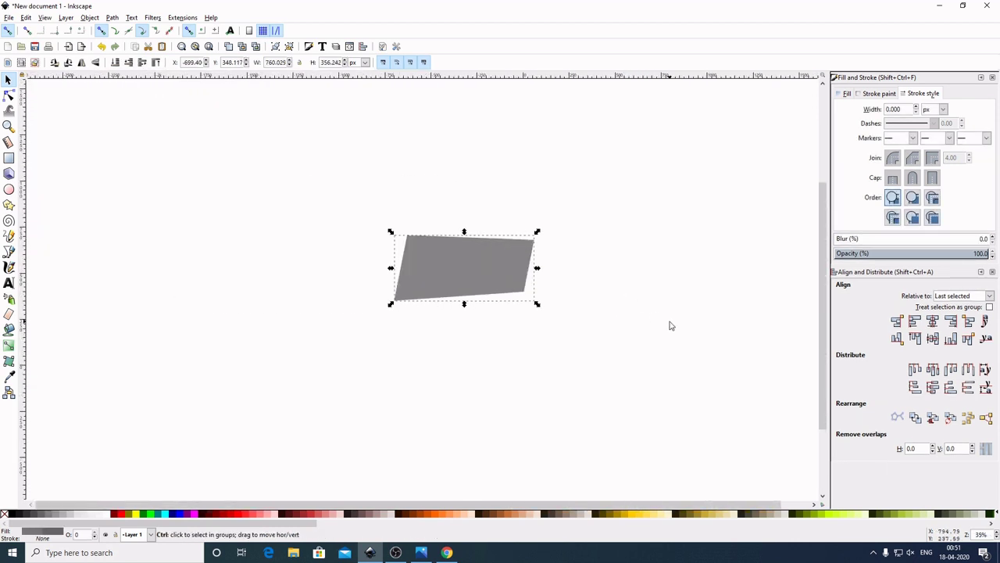
pyautogui.scroll(2, 669, 325)
pyautogui.scroll(-3, 676, 302)
pyautogui.scroll(3, 677, 304)
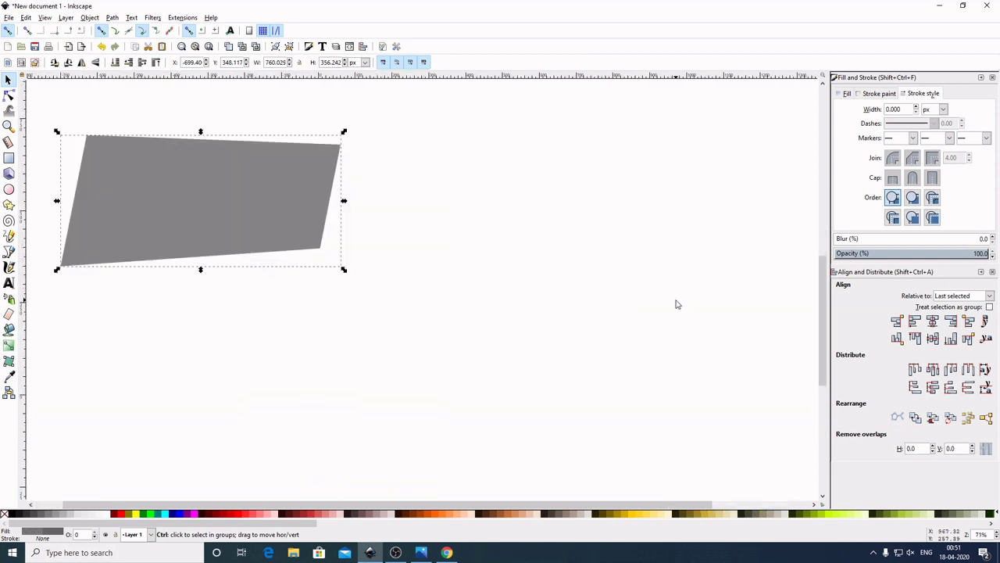
pyautogui.scroll(-2, 654, 286)
pyautogui.scroll(2, 655, 286)
pyautogui.scroll(-1, 655, 290)
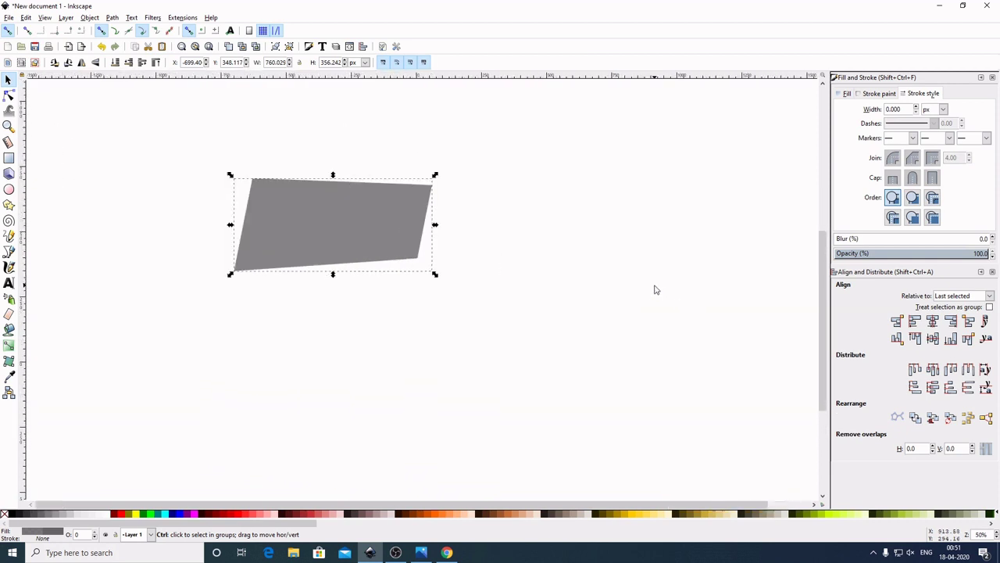
pyautogui.scroll(-1, 655, 289)
pyautogui.scroll(1, 654, 288)
pyautogui.scroll(-1, 654, 288)
pyautogui.scroll(1, 695, 271)
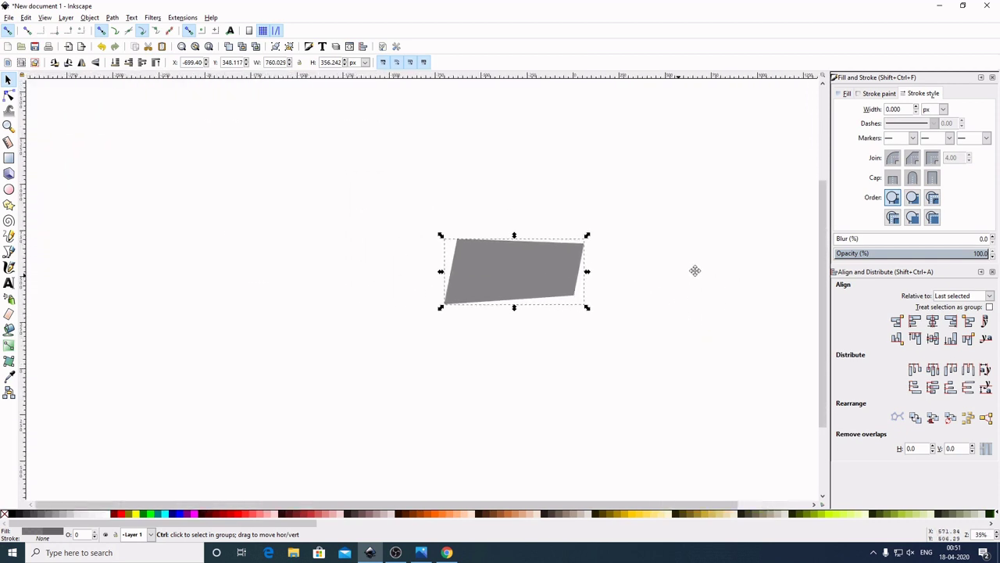
# Stretch the angular shape horizontally about its centre to about 1086 px wide and move it slightly right and down.
pyautogui.moveTo(695, 270); pyautogui.dragTo(423, 286)
pyautogui.scroll(3, 629, 274)
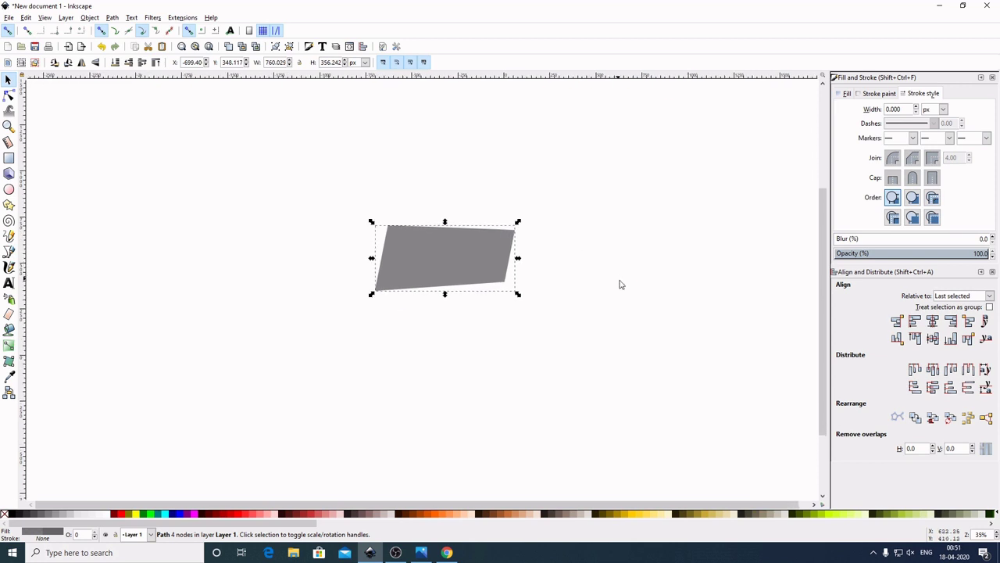
pyautogui.moveTo(678, 277); pyautogui.dragTo(721, 273)
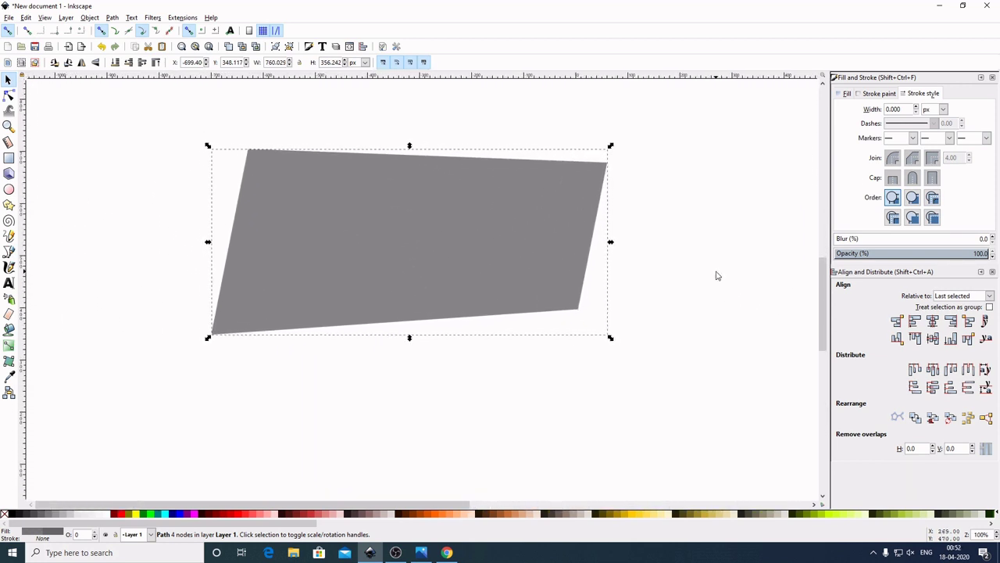
pyautogui.press('Escape')
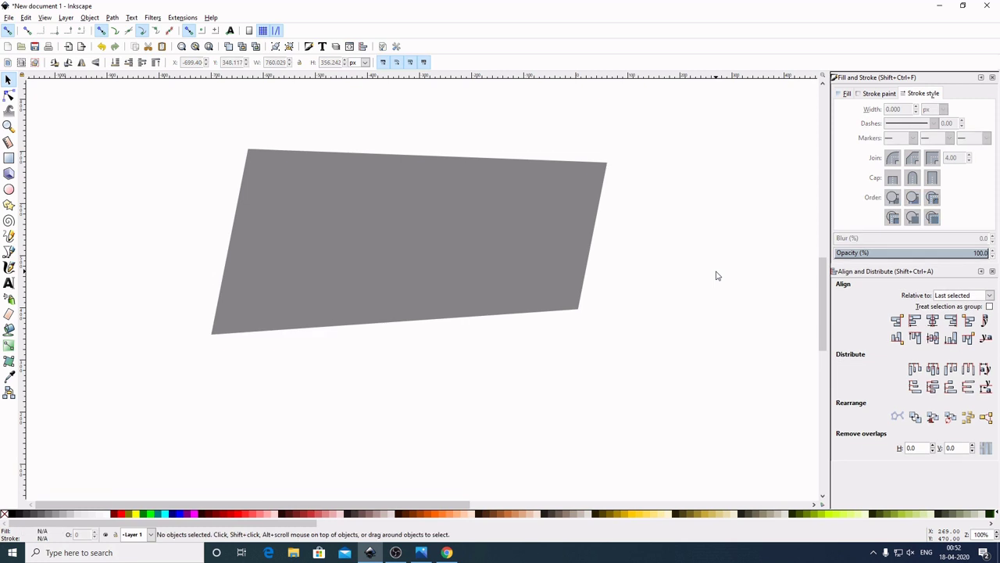
pyautogui.click(484, 238)
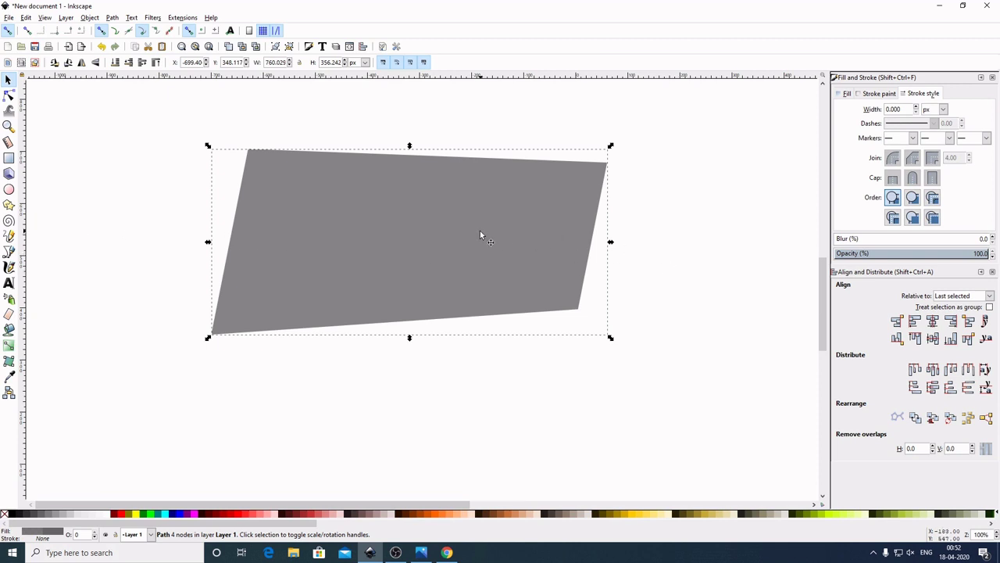
pyautogui.press('shift')
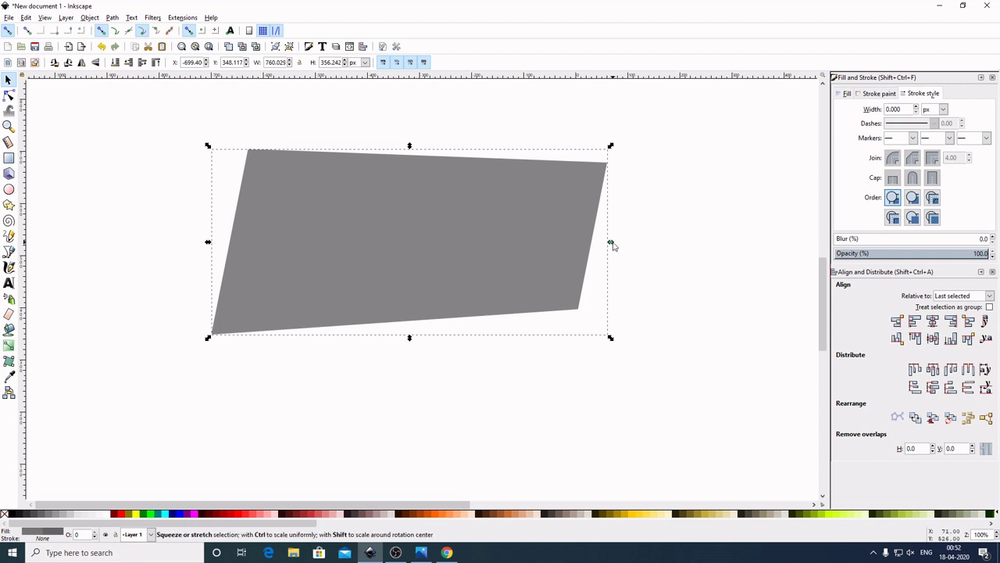
pyautogui.moveTo(613, 245); pyautogui.dragTo(699, 234)
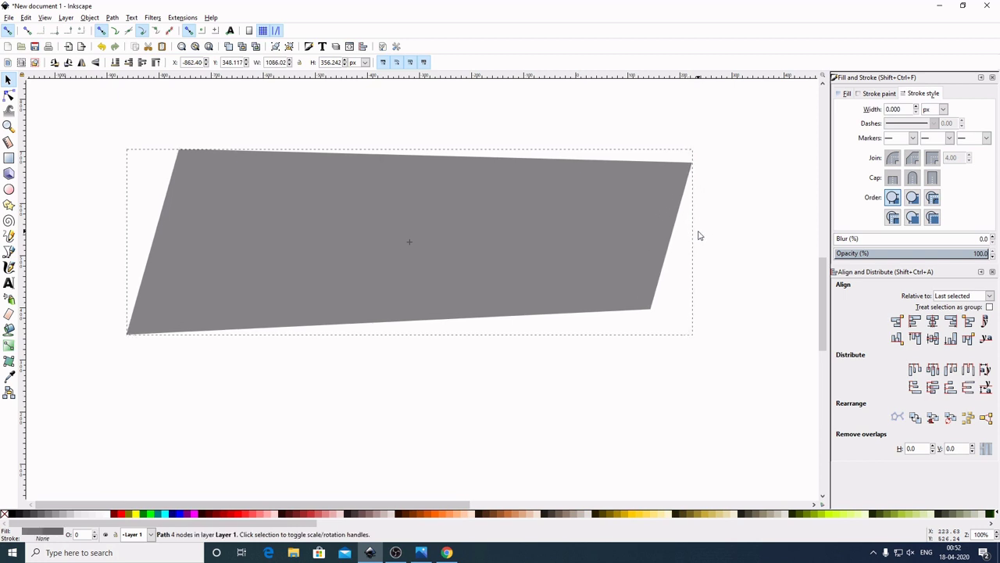
pyautogui.moveTo(487, 219); pyautogui.dragTo(523, 234)
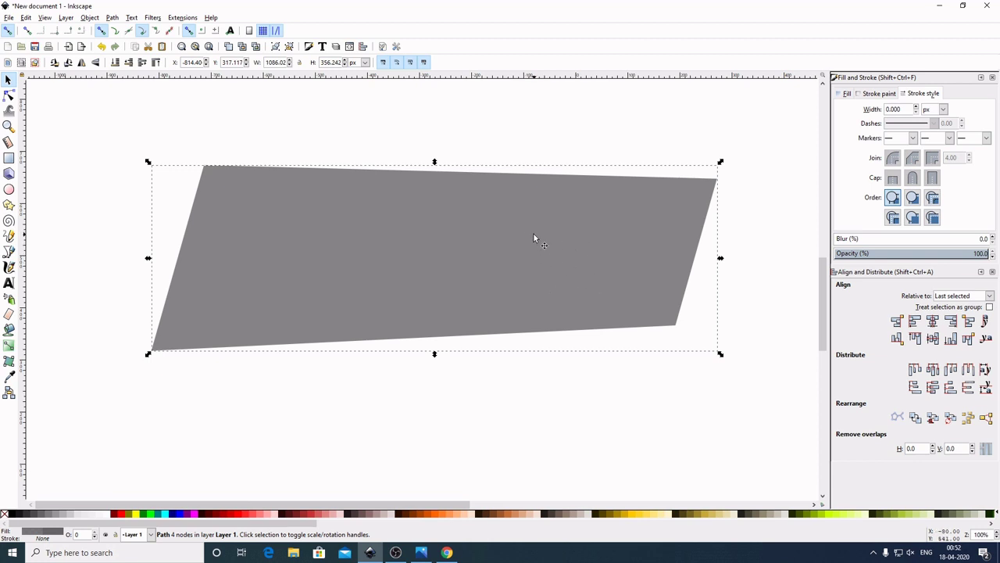
pyautogui.rightClick(534, 238)
pyautogui.click(559, 301)
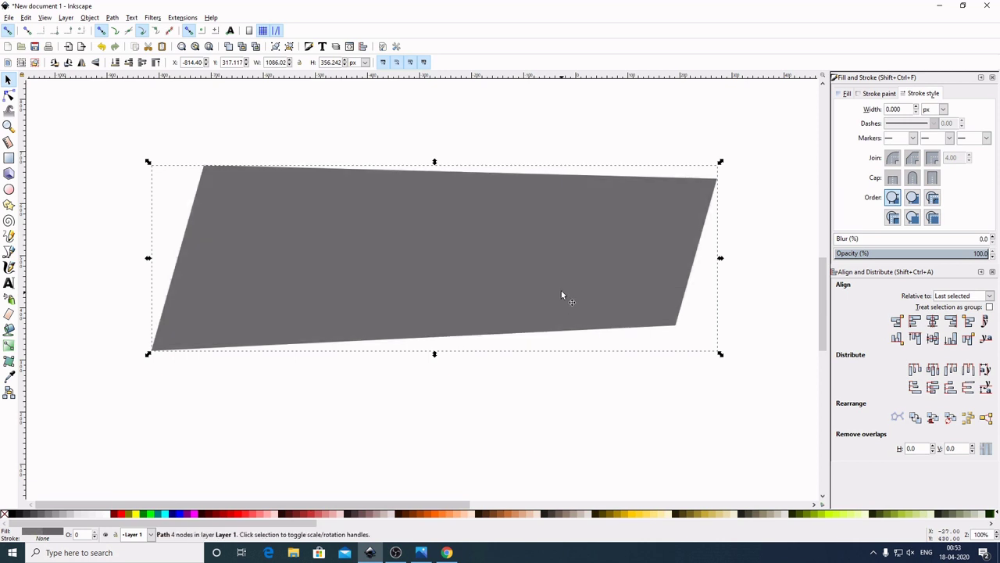
pyautogui.press('Delete')
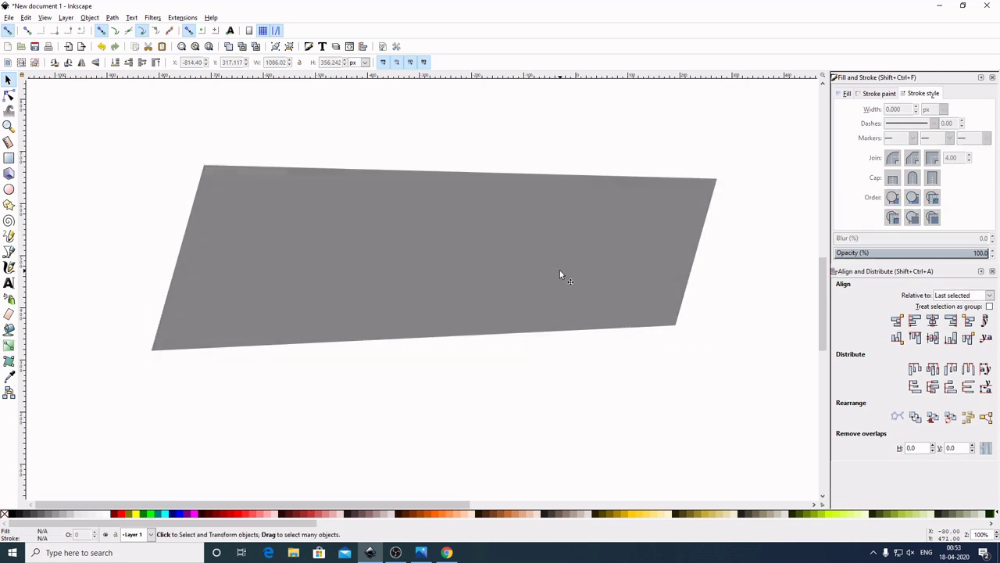
# Duplicate the grey angular shape and give the copy no fill and a flat black stroke 25 px wide.
pyautogui.click(560, 269)
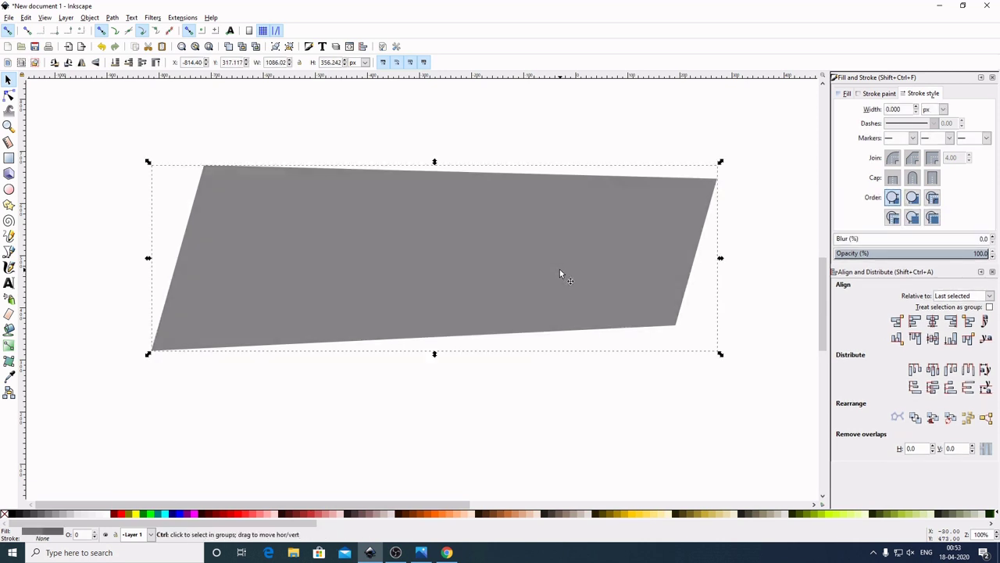
pyautogui.hotkey('ctrl', 'd')
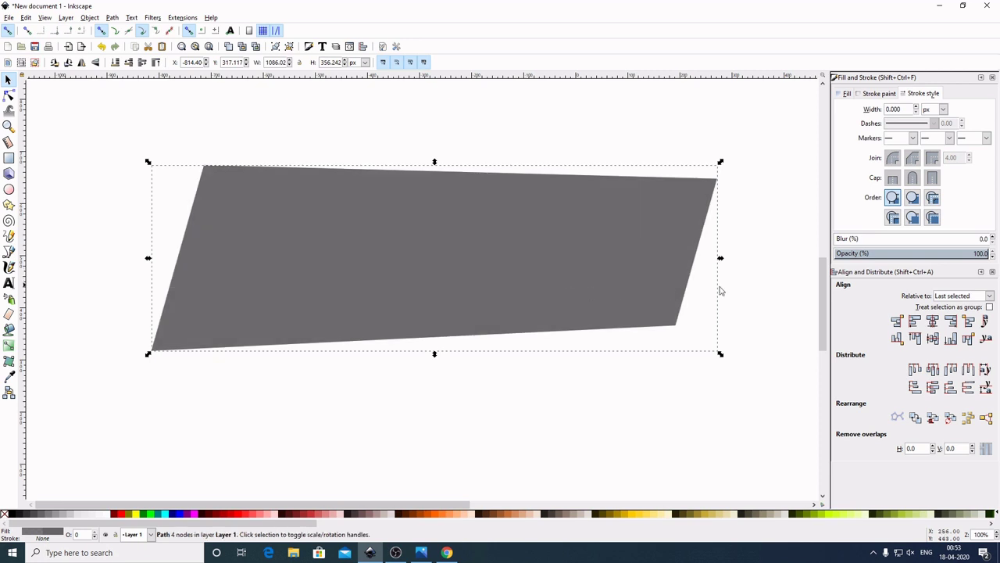
pyautogui.click(848, 93)
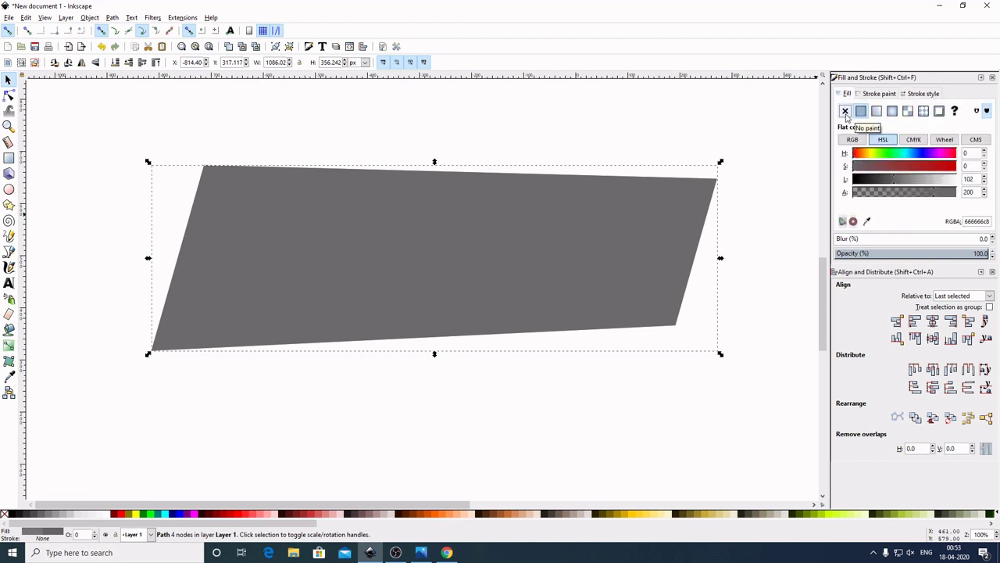
pyautogui.click(845, 111)
pyautogui.click(879, 94)
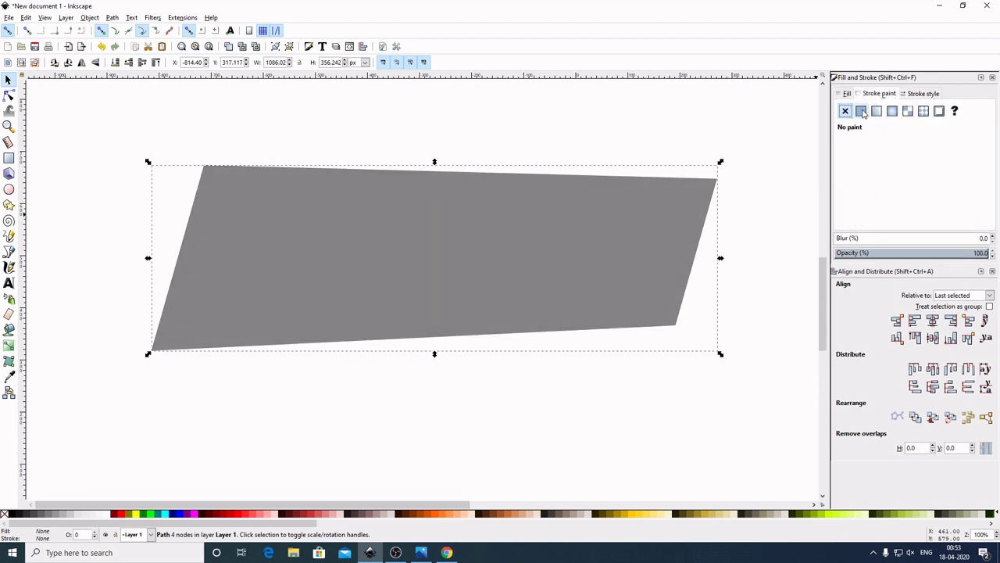
pyautogui.click(861, 111)
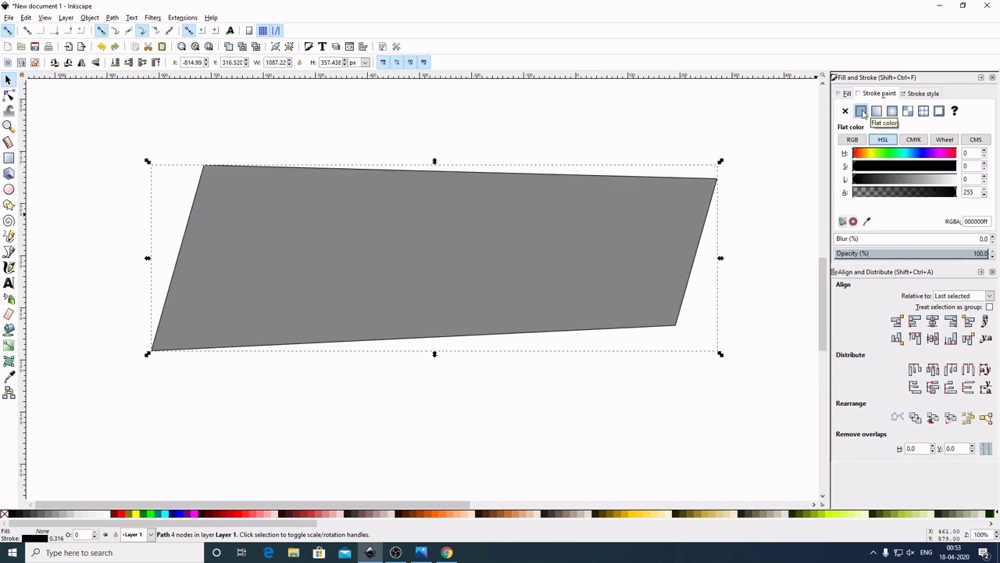
pyautogui.click(923, 94)
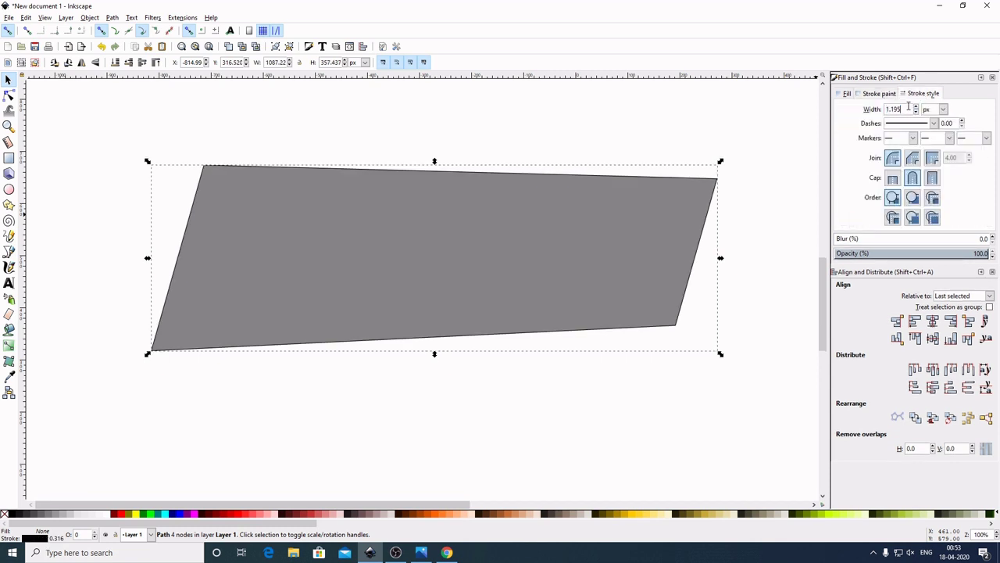
pyautogui.write('25')
pyautogui.press('Return')
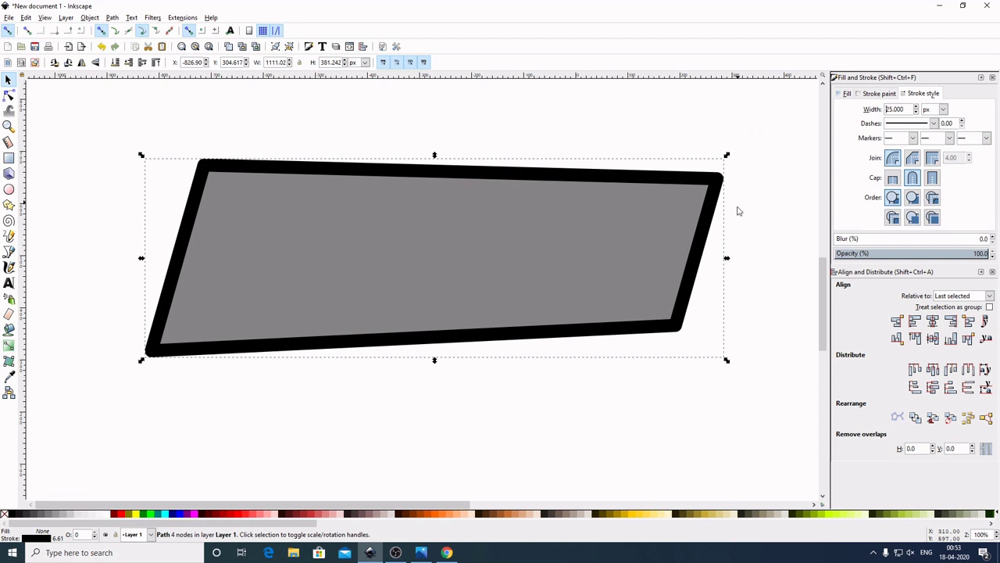
pyautogui.click(780, 153)
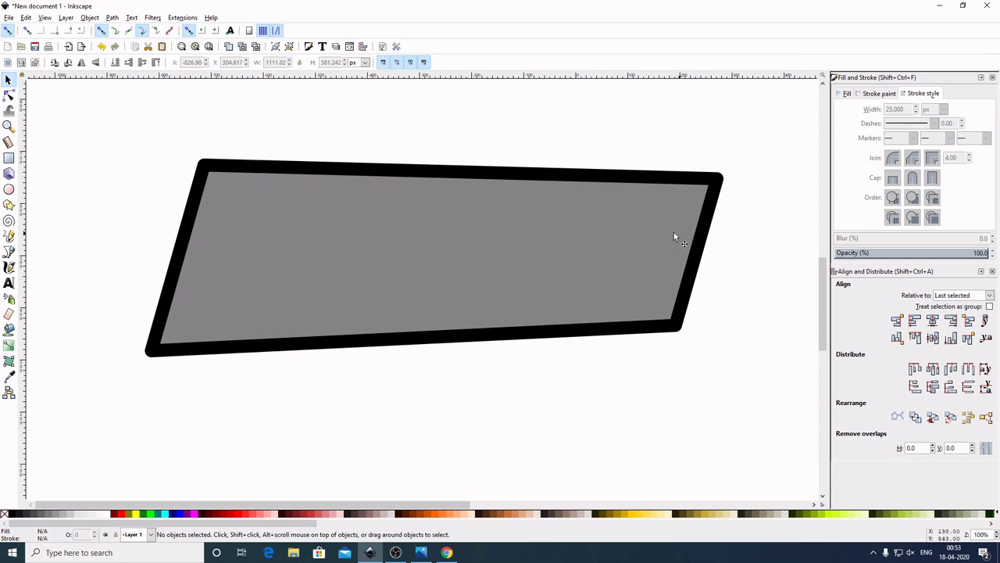
# Fill the grey angular shape inside the black outline with a bright sky blue.
pyautogui.click(474, 267)
pyautogui.moveTo(205, 526); pyautogui.dragTo(565, 524)
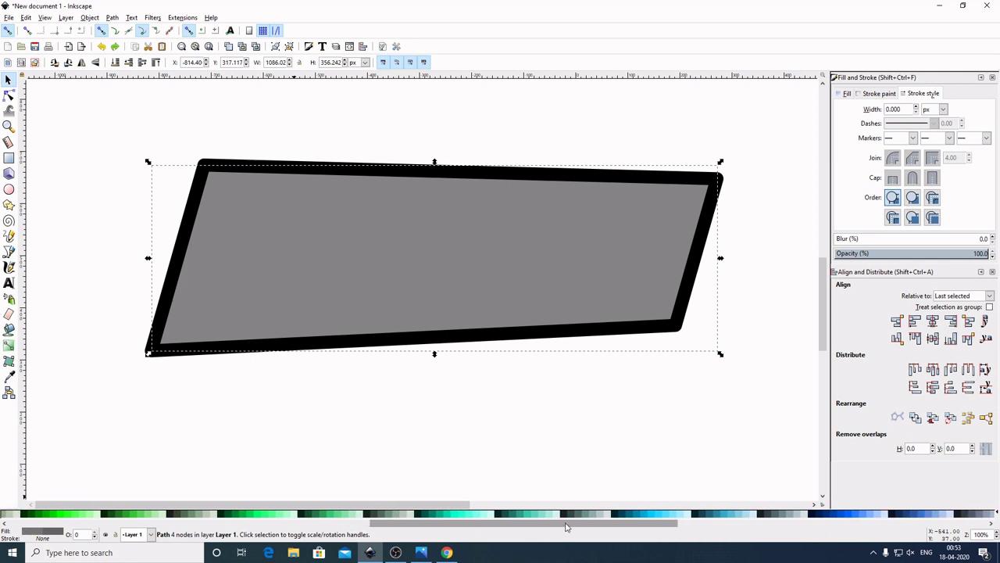
pyautogui.click(655, 516)
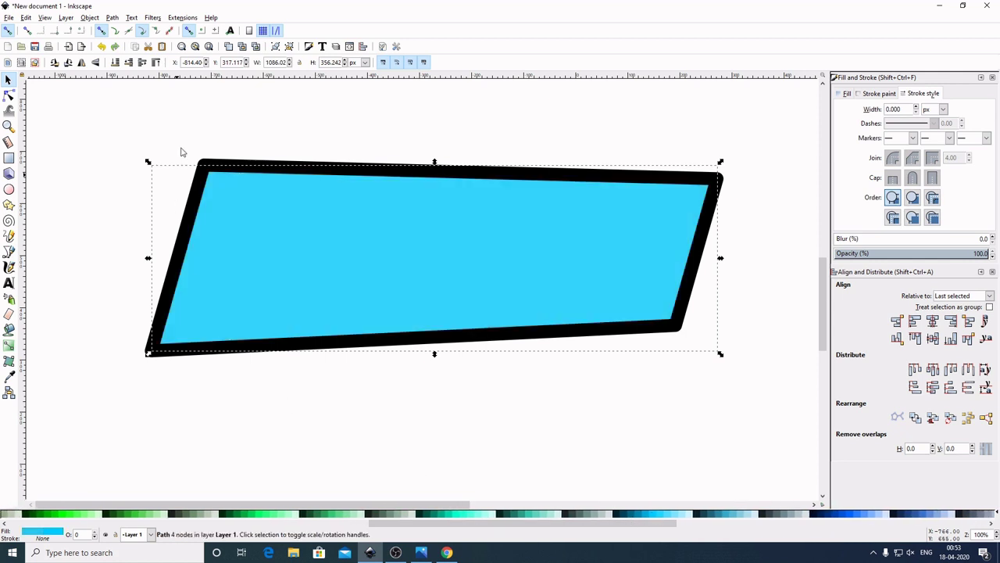
pyautogui.click(694, 410)
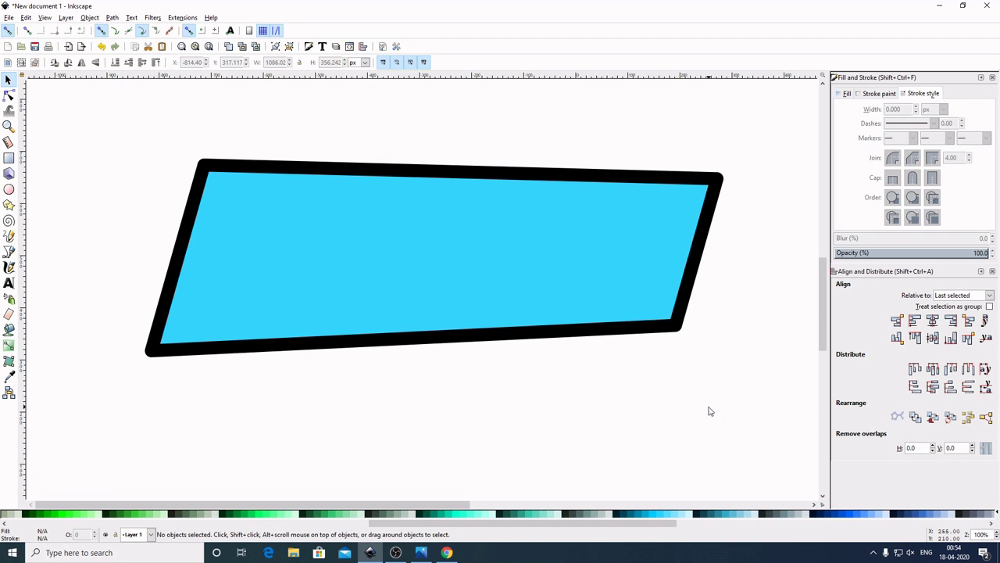
# Move the black outline off the blue shape to a free area below and to its left.
pyautogui.click(679, 328)
pyautogui.moveTo(679, 339); pyautogui.dragTo(691, 442)
pyautogui.scroll(-2, 731, 410)
pyautogui.scroll(-2, 727, 340)
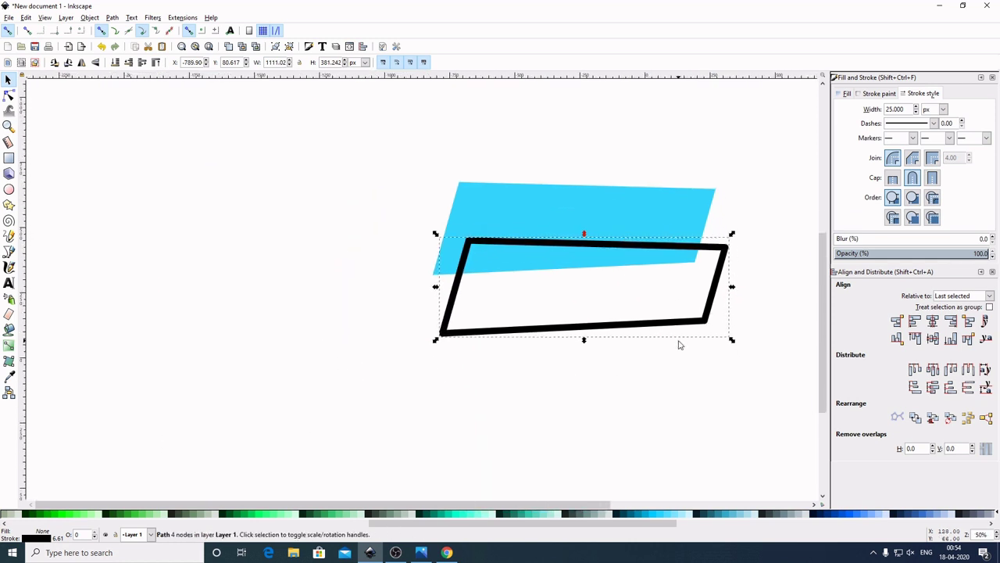
pyautogui.moveTo(679, 330); pyautogui.dragTo(480, 389)
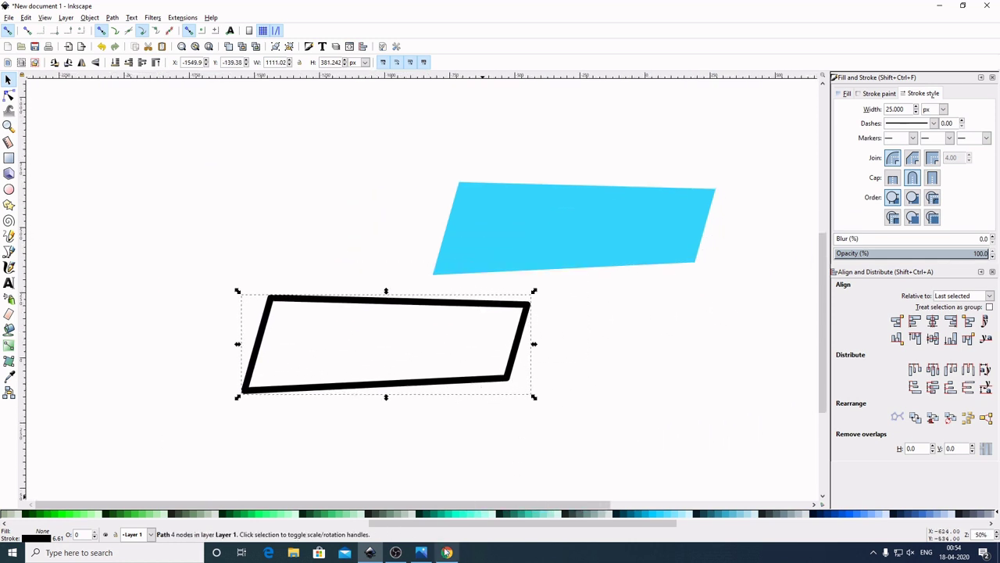
pyautogui.click(662, 340)
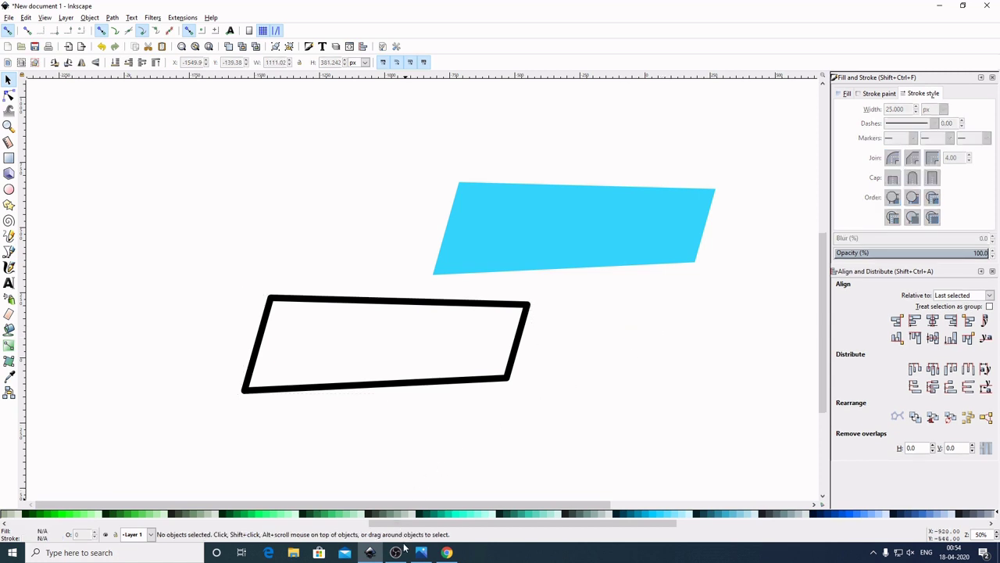
# Flip the blue shape horizontally and vertically, and place it over the black outline, offset slightly to the left.
pyautogui.click(594, 238)
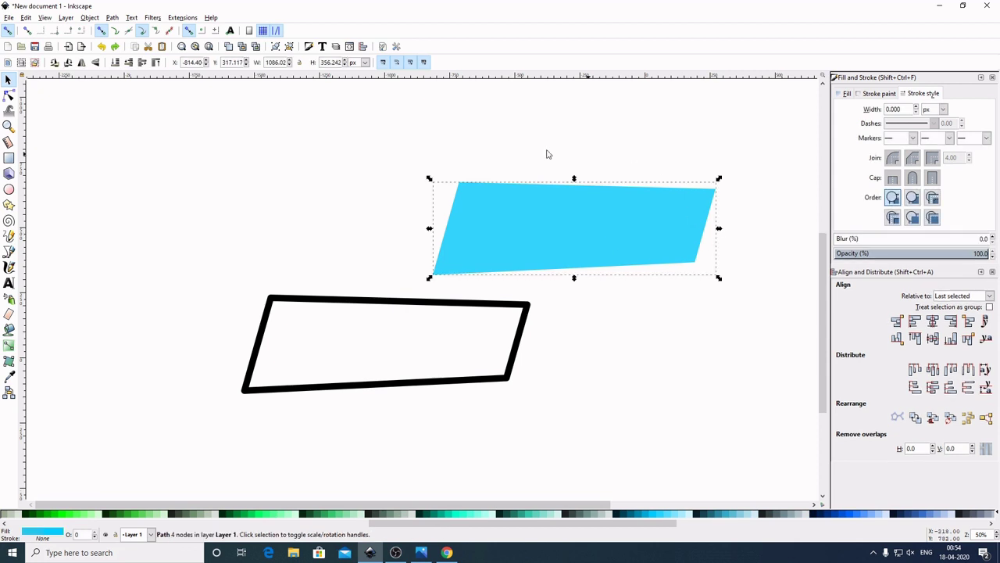
pyautogui.click(82, 65)
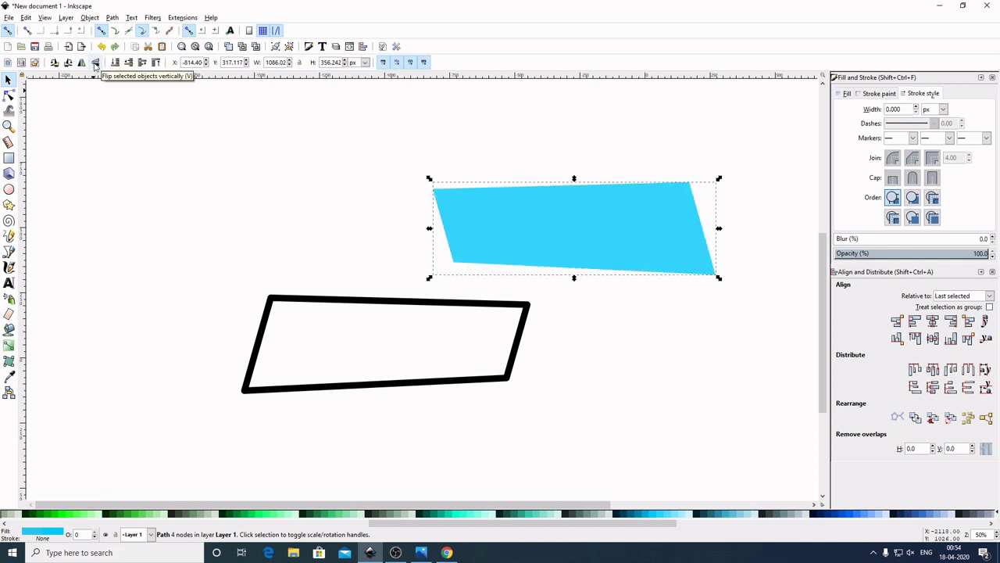
pyautogui.click(95, 65)
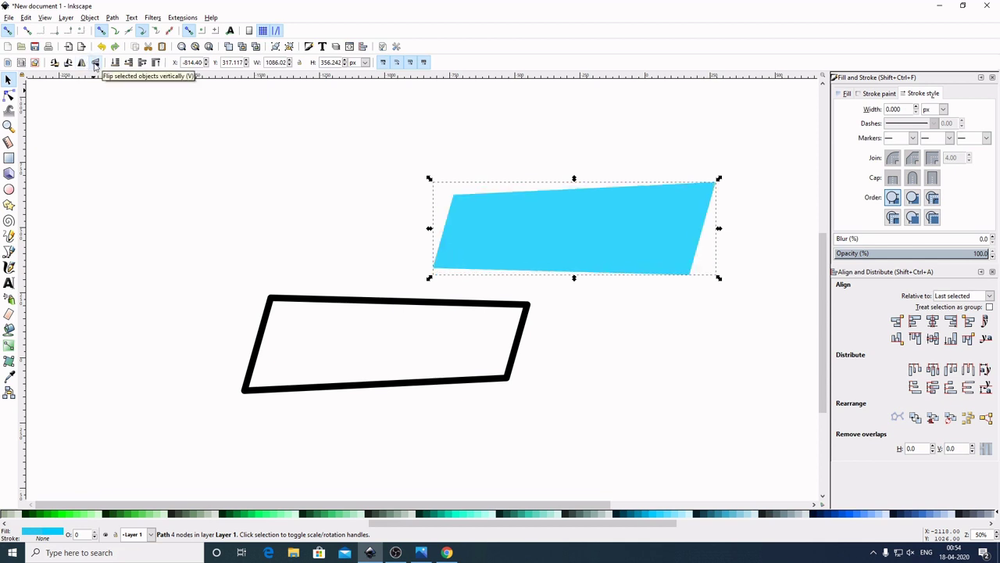
pyautogui.moveTo(654, 220)
pyautogui.mouseDown()
pyautogui.moveTo(520, 187)
pyautogui.moveTo(429, 233)
pyautogui.moveTo(409, 346)
pyautogui.moveTo(448, 343)
pyautogui.moveTo(438, 346)
pyautogui.mouseUp()
pyautogui.click(577, 315)
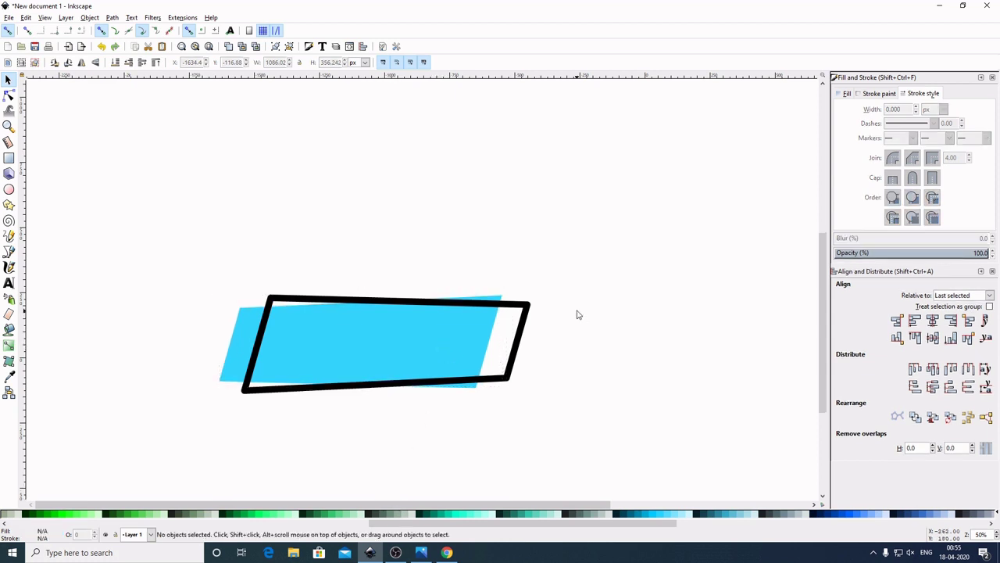
# Set the black outline's stroke width to 15 px.
pyautogui.click(519, 348)
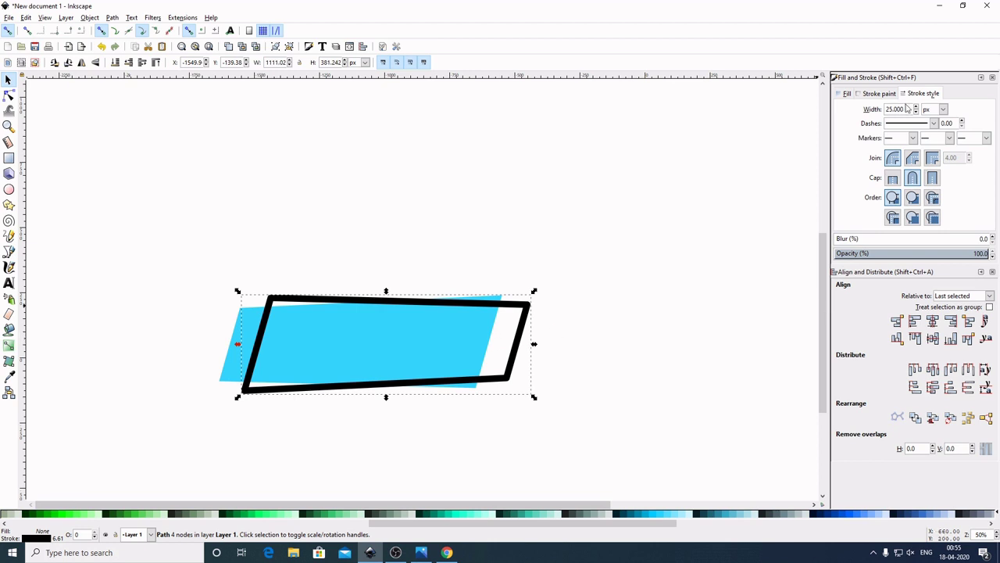
pyautogui.moveTo(912, 109); pyautogui.dragTo(786, 113)
pyautogui.write('15')
pyautogui.press('Return')
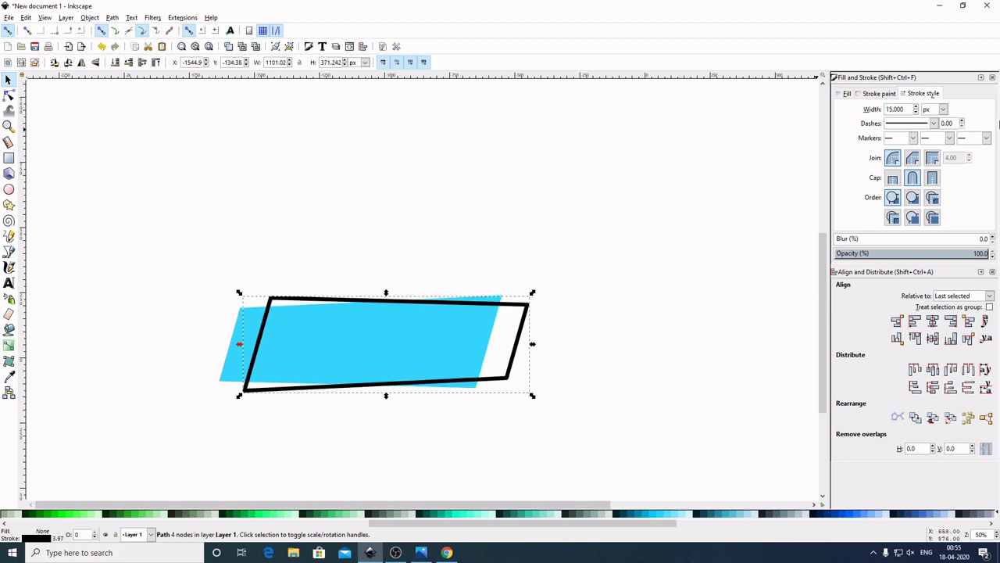
pyautogui.click(679, 236)
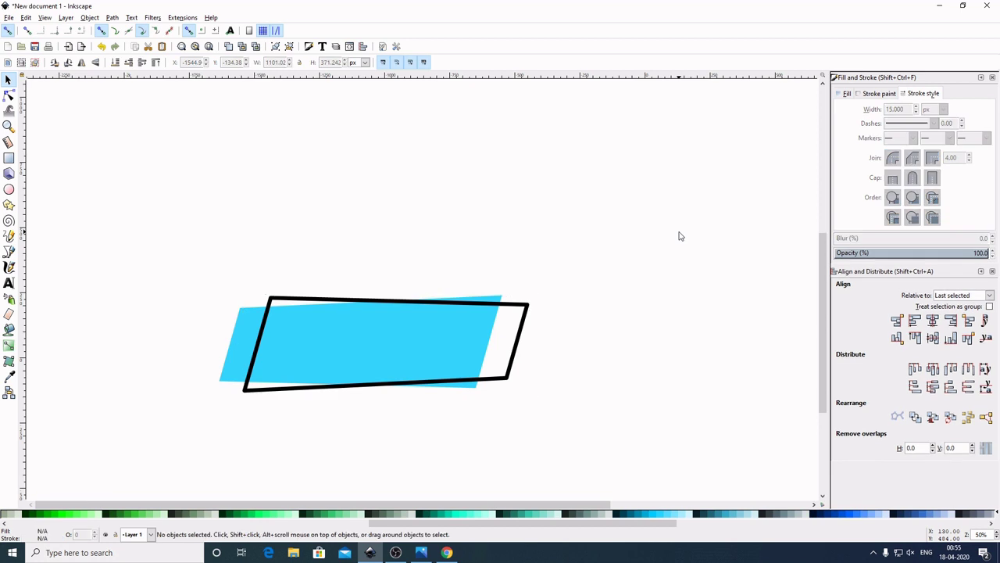
pyautogui.click(433, 347)
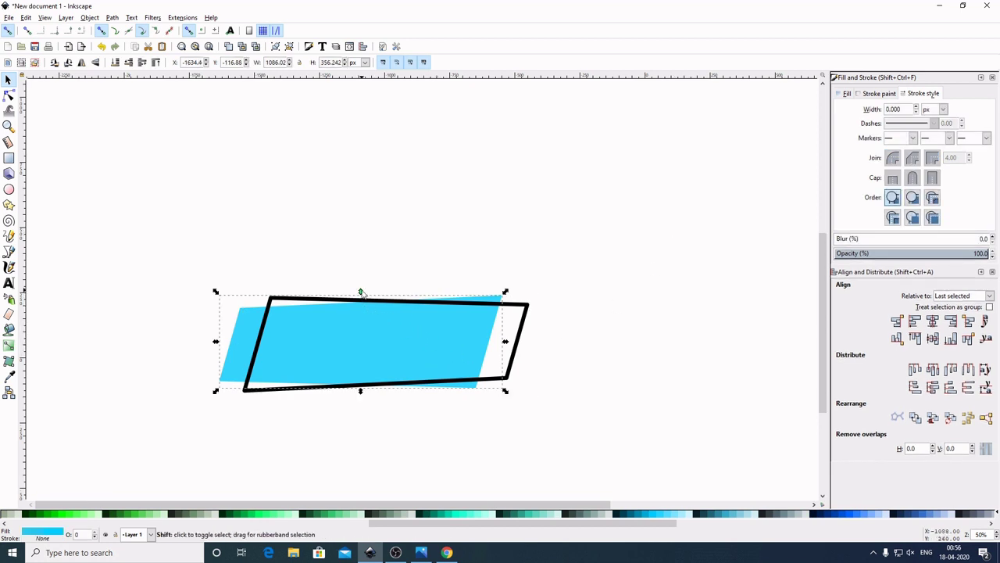
pyautogui.moveTo(363, 295); pyautogui.dragTo(361, 290)
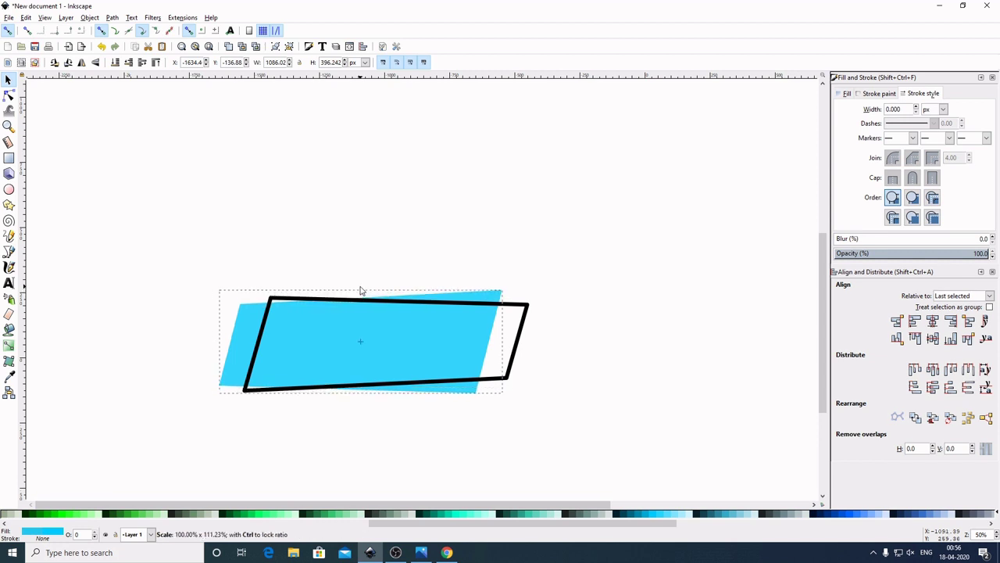
pyautogui.press('Escape')
# Shift the blue shape slightly to the right and raise it above the black outline.
pyautogui.moveTo(435, 347)
pyautogui.mouseDown()
pyautogui.moveTo(451, 344)
pyautogui.moveTo(440, 347)
pyautogui.mouseUp()
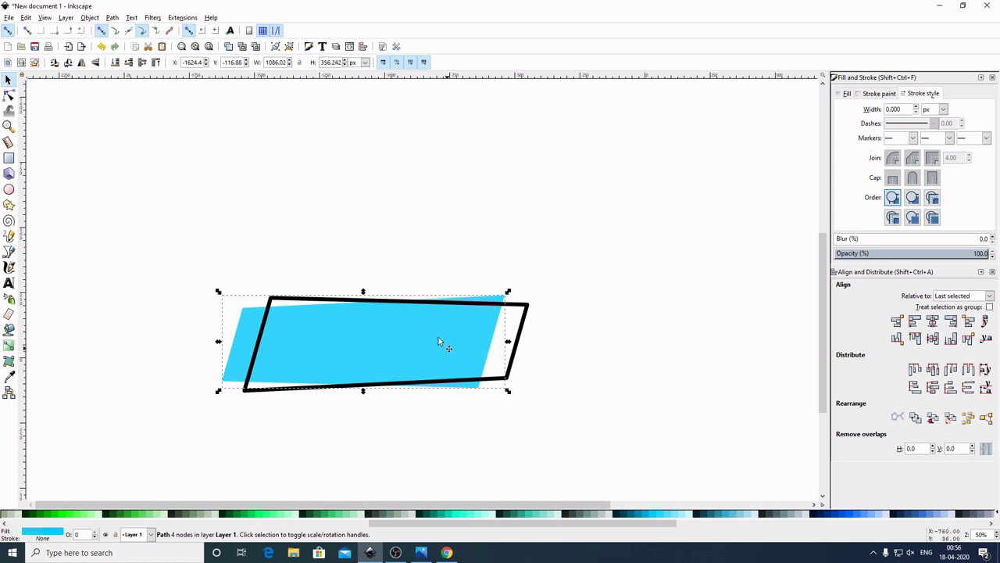
pyautogui.click(155, 62)
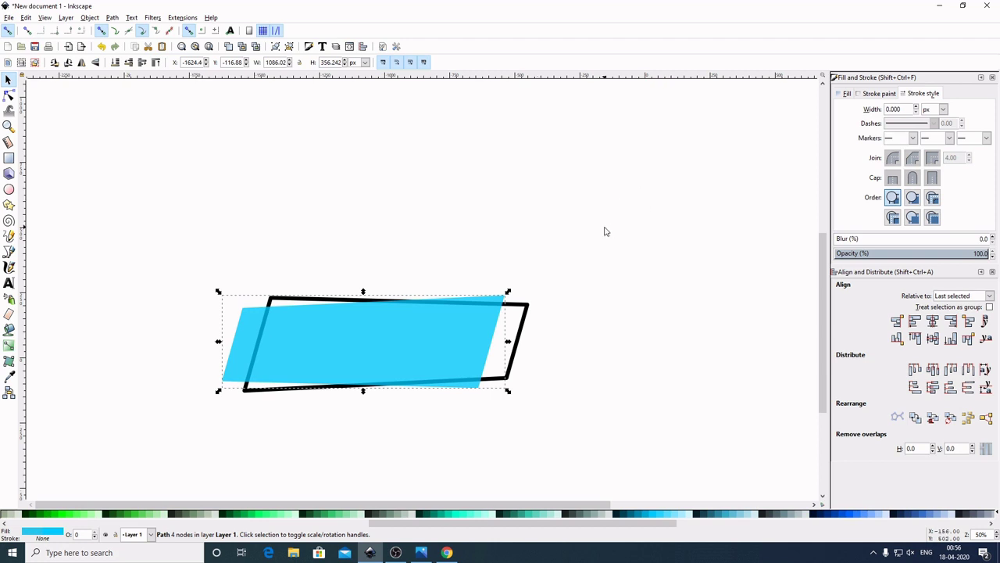
pyautogui.click(713, 259)
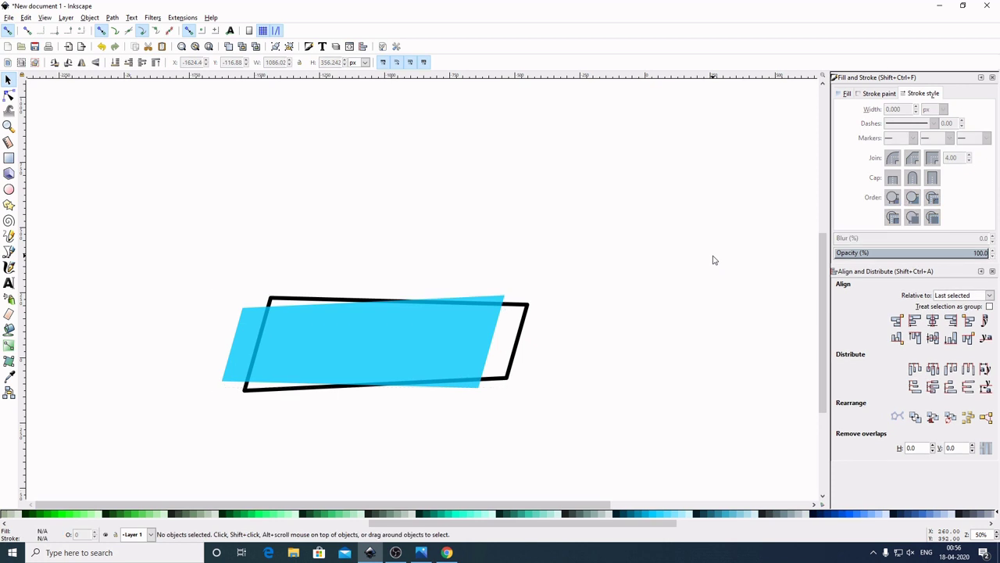
# Draw a straight vertical line about 541 px long with the Bezier pen, crossing the middle of the blue shape.
pyautogui.press('1')
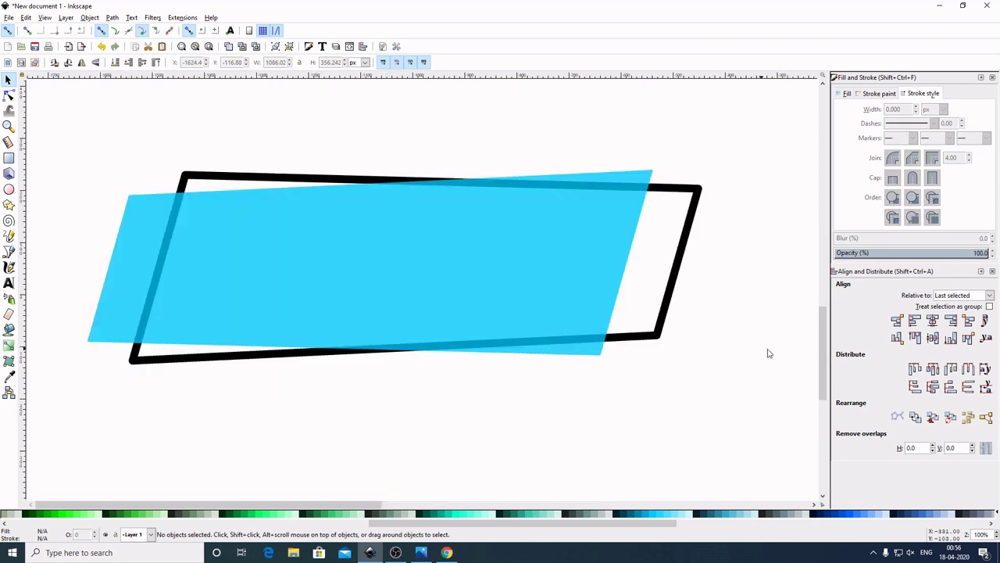
pyautogui.click(9, 251)
pyautogui.click(425, 143)
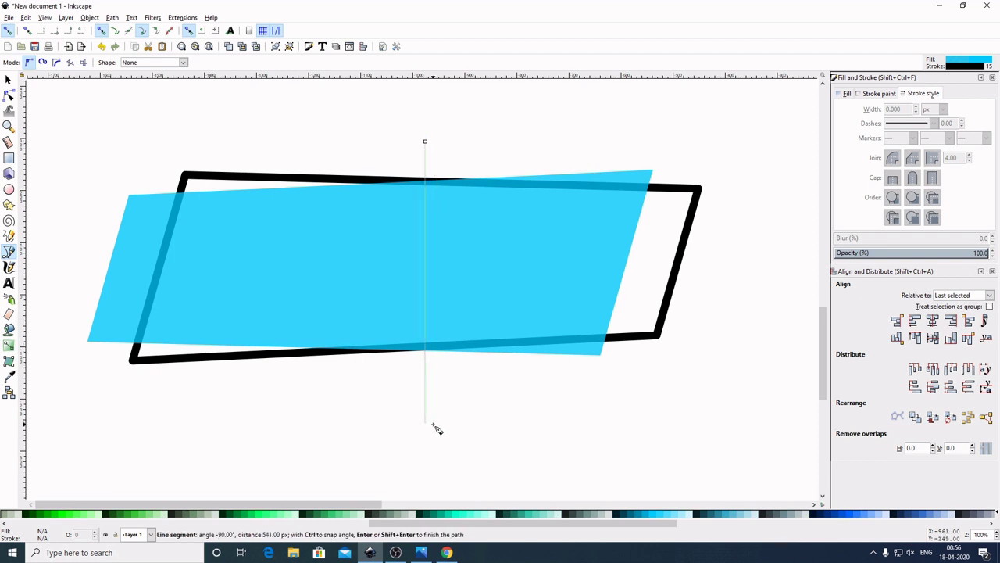
pyautogui.press('Return')
pyautogui.press('s')
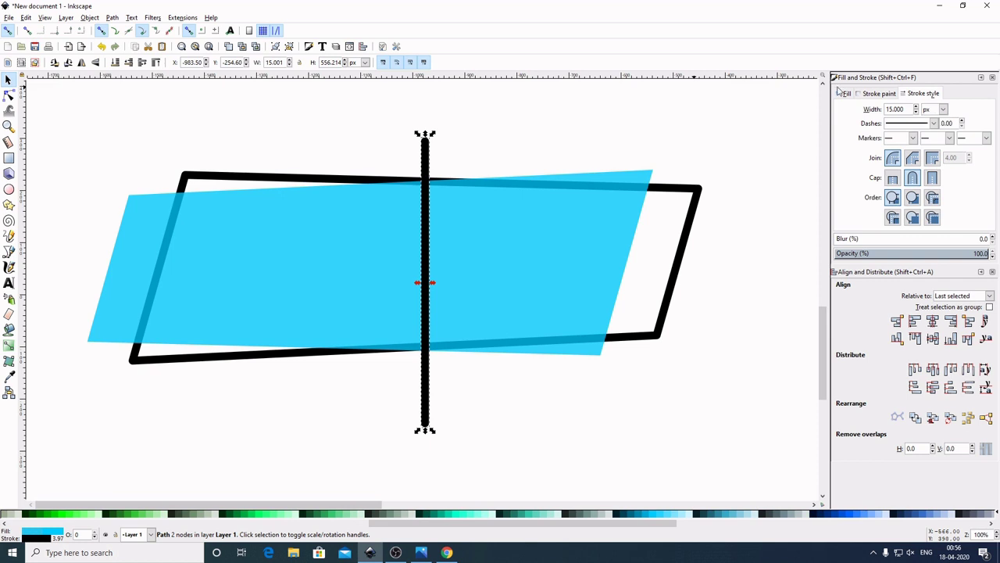
# Set the vertical line's stroke width to 0.001 px.
pyautogui.tripleClick(897, 110)
pyautogui.write('0')
pyautogui.press('Return')
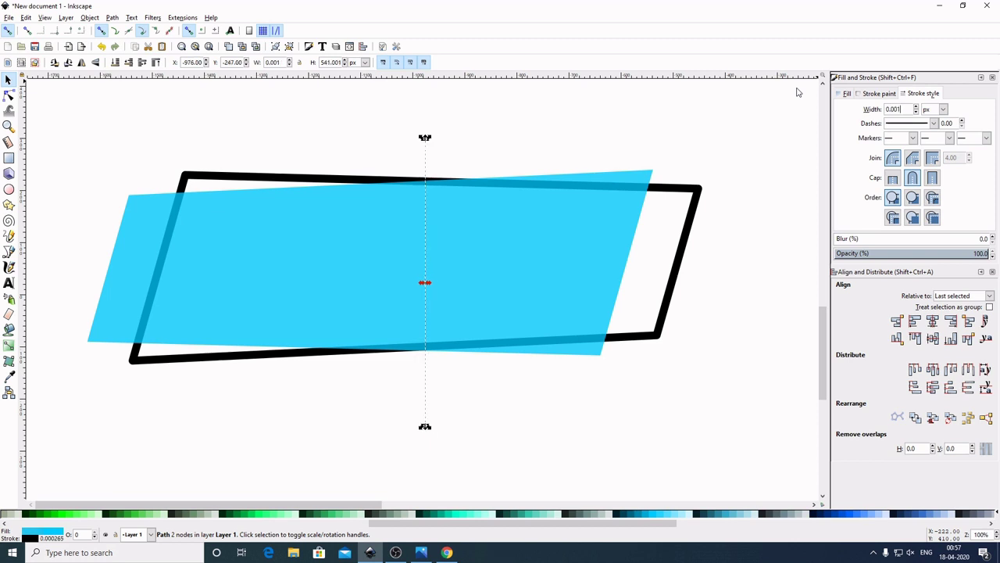
# Convert the vertical line's stroke to a path and centre it horizontally on the blue shape.
pyautogui.click(115, 18)
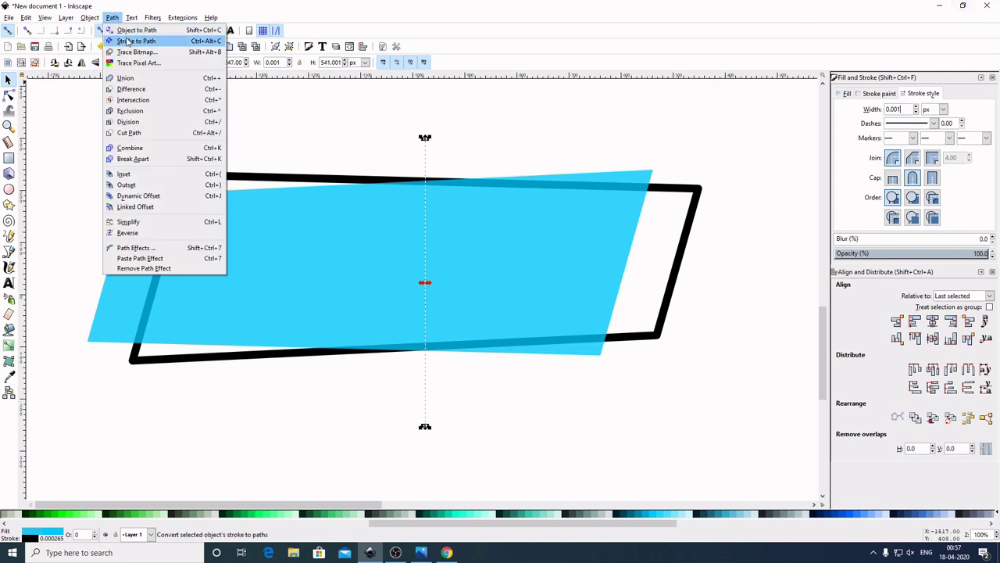
pyautogui.click(127, 41)
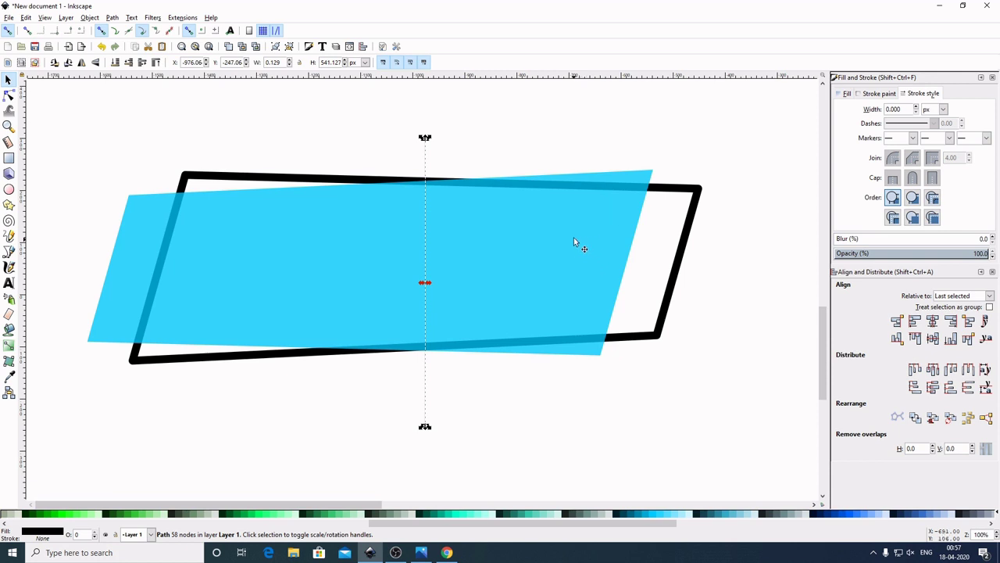
pyautogui.keyDown('shift'); pyautogui.click(546, 229); pyautogui.keyUp('shift')
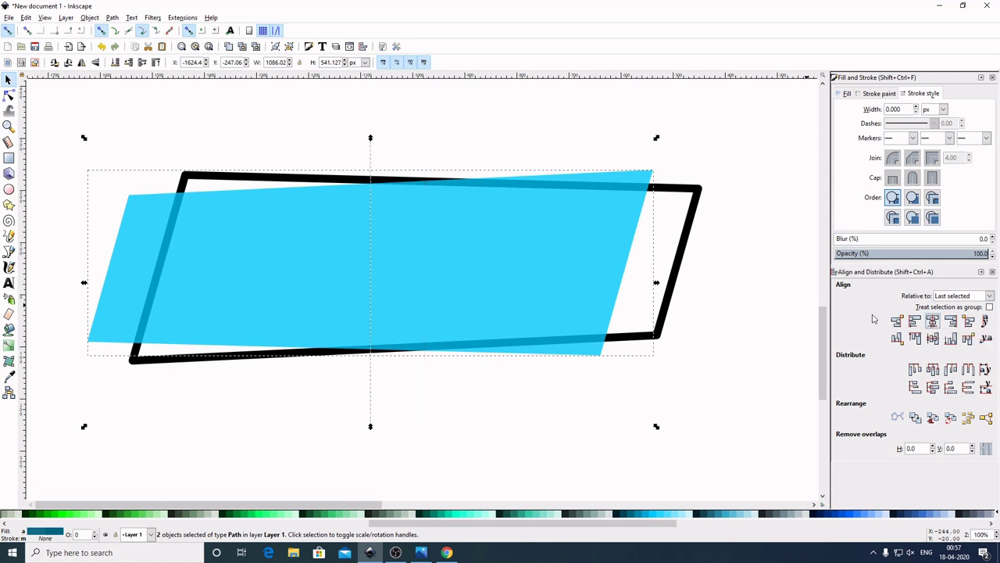
# Subtract the vertical line from the blue shape with Difference and break the result apart into two halves.
pyautogui.click(113, 18)
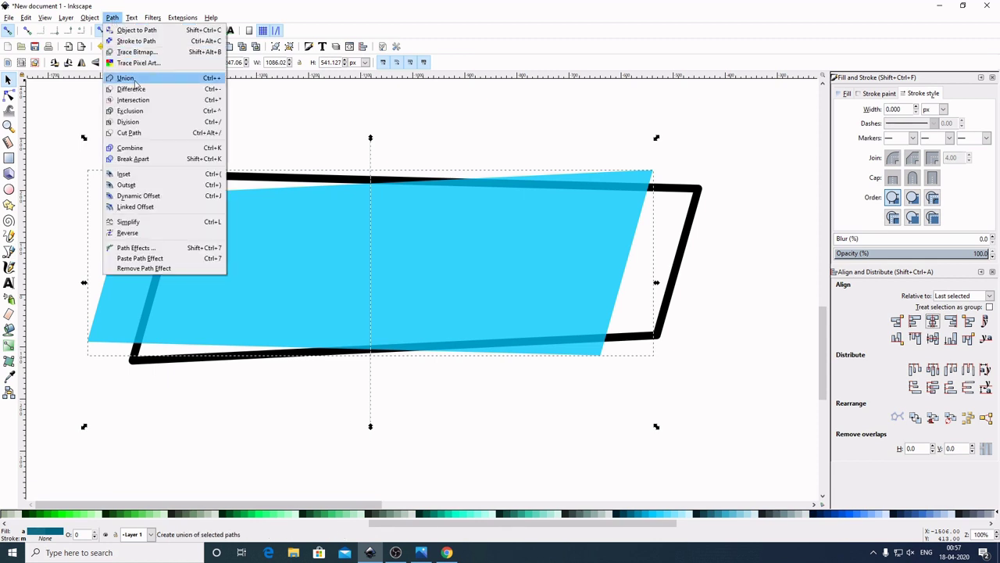
pyautogui.click(135, 87)
pyautogui.click(117, 17)
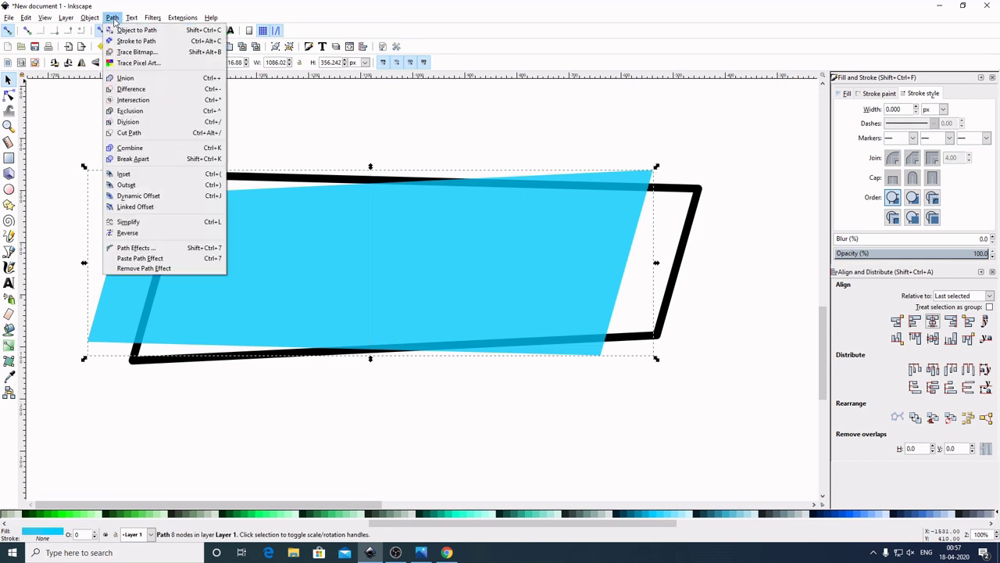
pyautogui.click(141, 162)
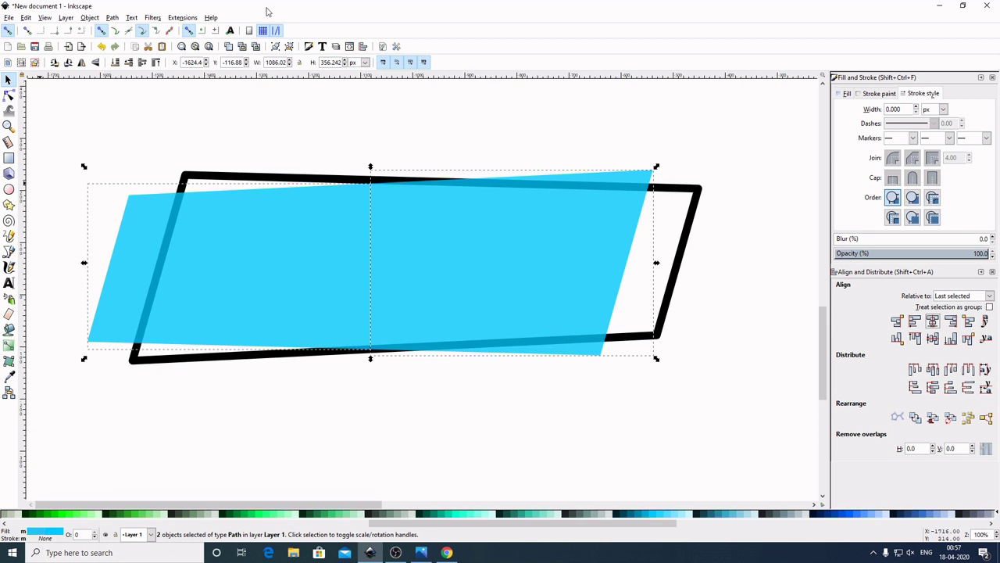
pyautogui.click(752, 151)
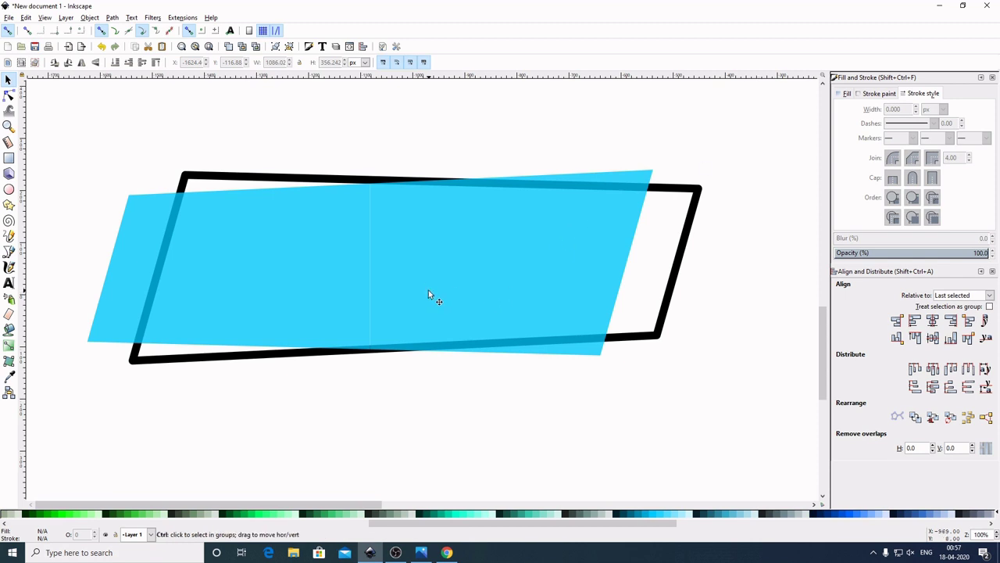
# Move the right blue half until it snaps against the left half at the central seam, with snapping left enabled.
pyautogui.scroll(3, 428, 290)
pyautogui.scroll(10, 507, 259)
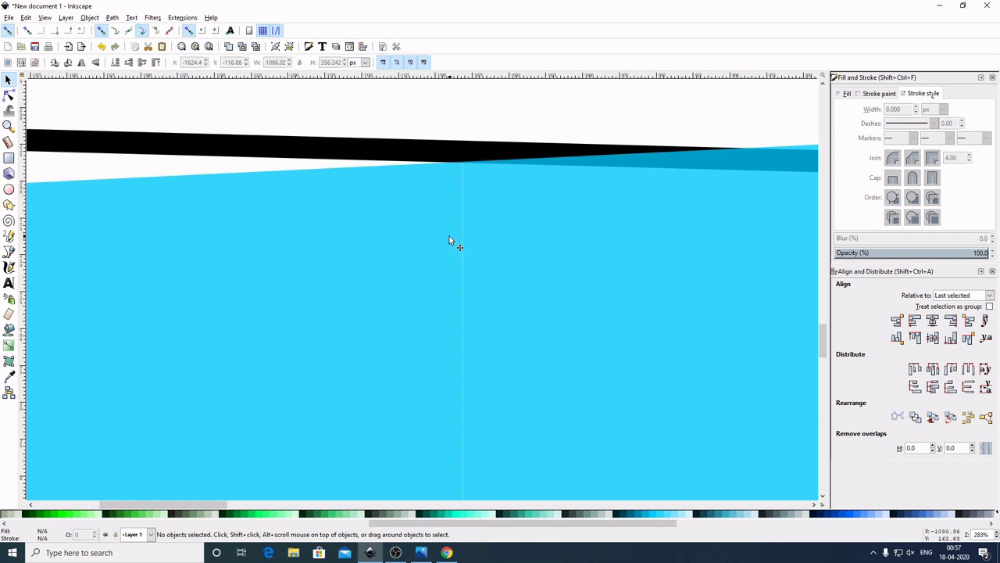
pyautogui.scroll(6, 444, 238)
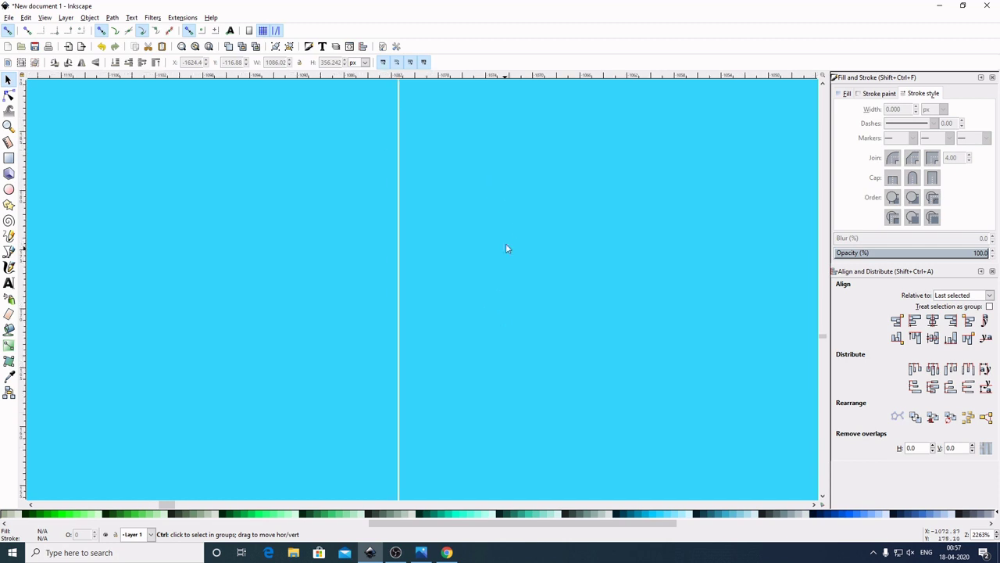
pyautogui.hscroll(-1, 525, 294)
pyautogui.scroll(3, 525, 359)
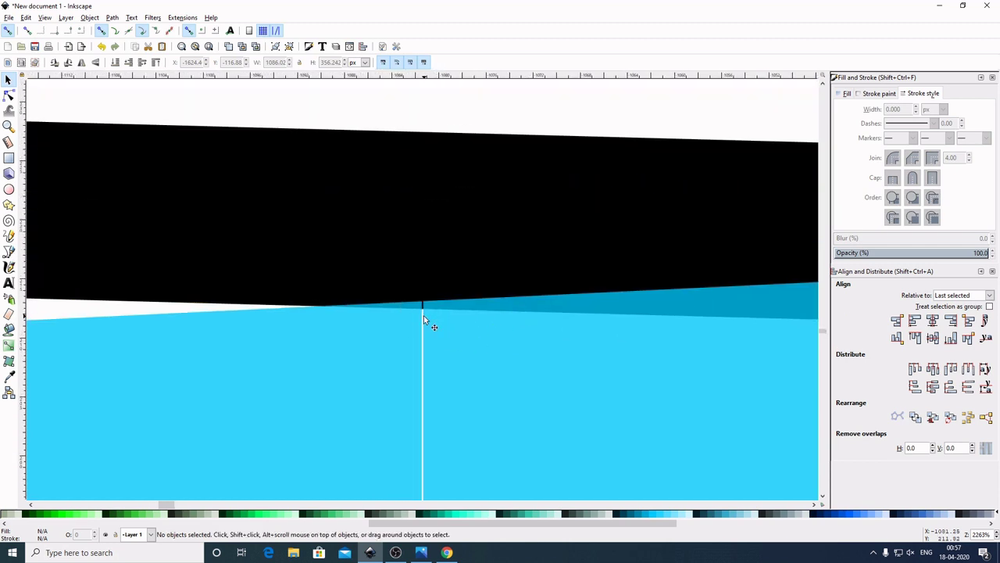
pyautogui.scroll(2, 437, 332)
pyautogui.hscroll(-1, 438, 334)
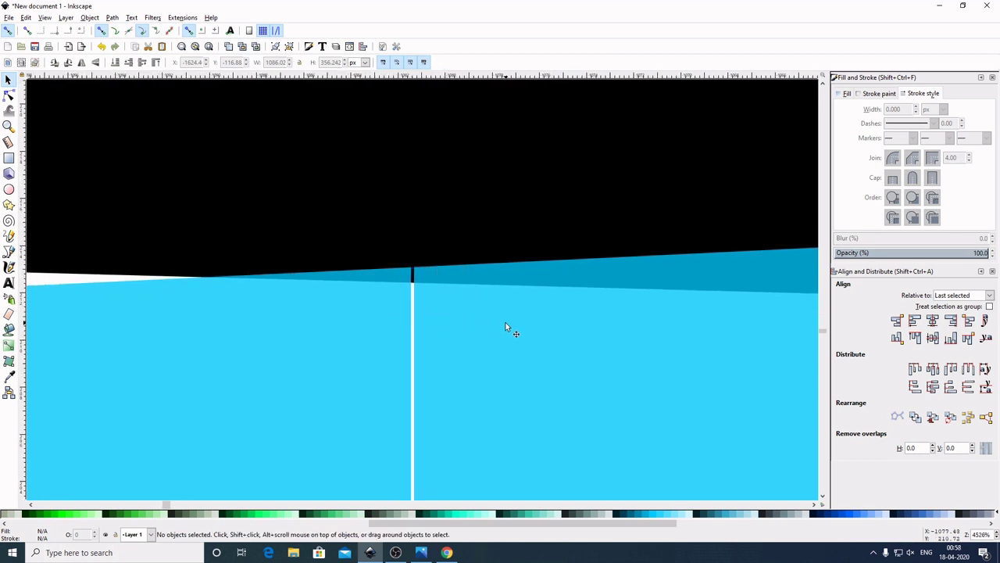
pyautogui.scroll(3, 497, 332)
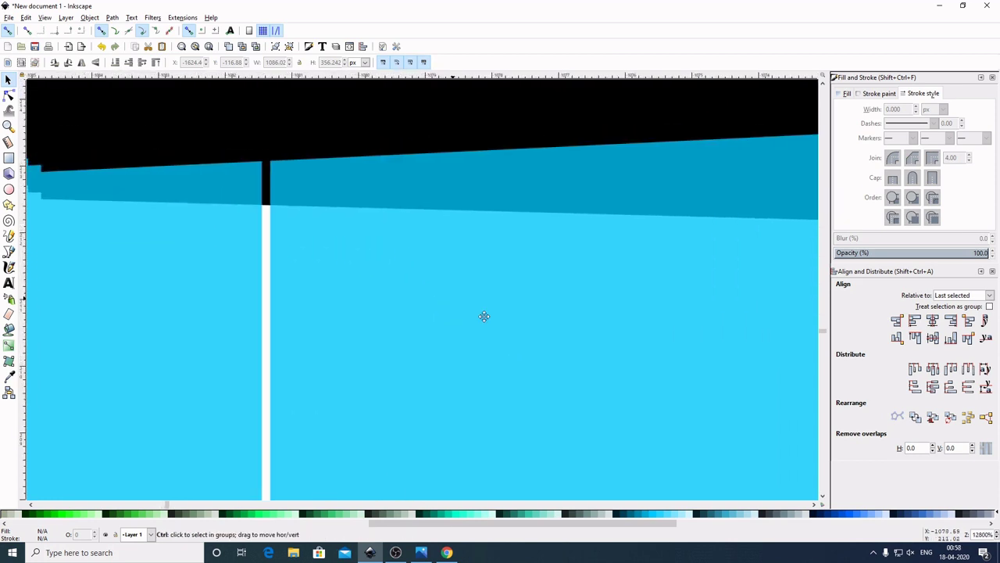
pyautogui.scroll(2, 492, 324)
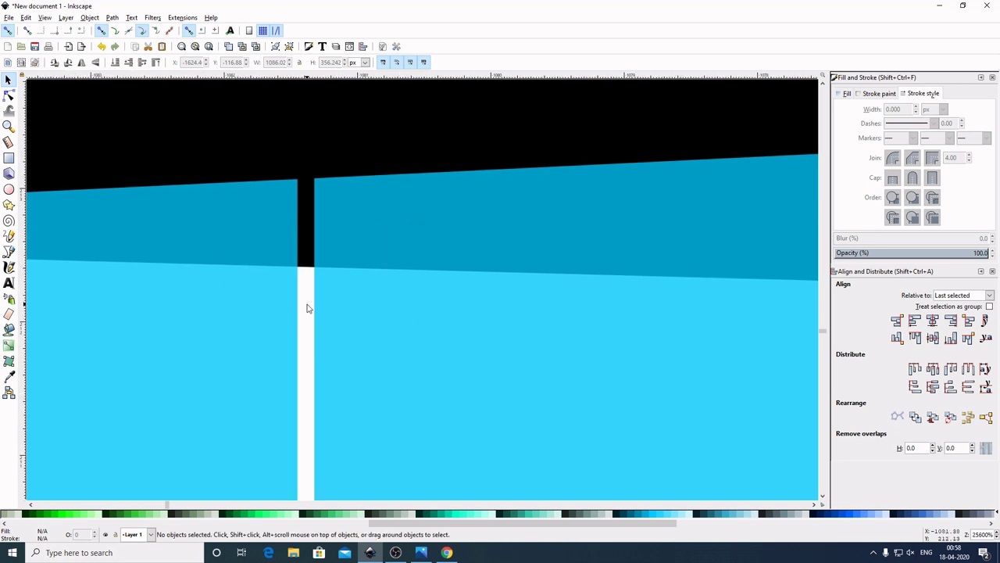
pyautogui.click(397, 317)
pyautogui.moveTo(414, 320); pyautogui.dragTo(405, 319)
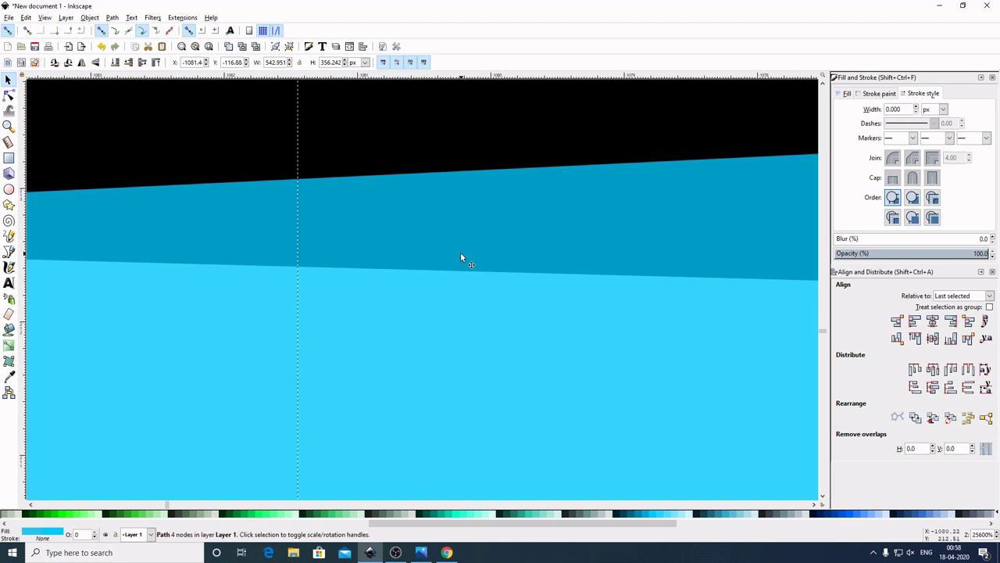
pyautogui.click(8, 31)
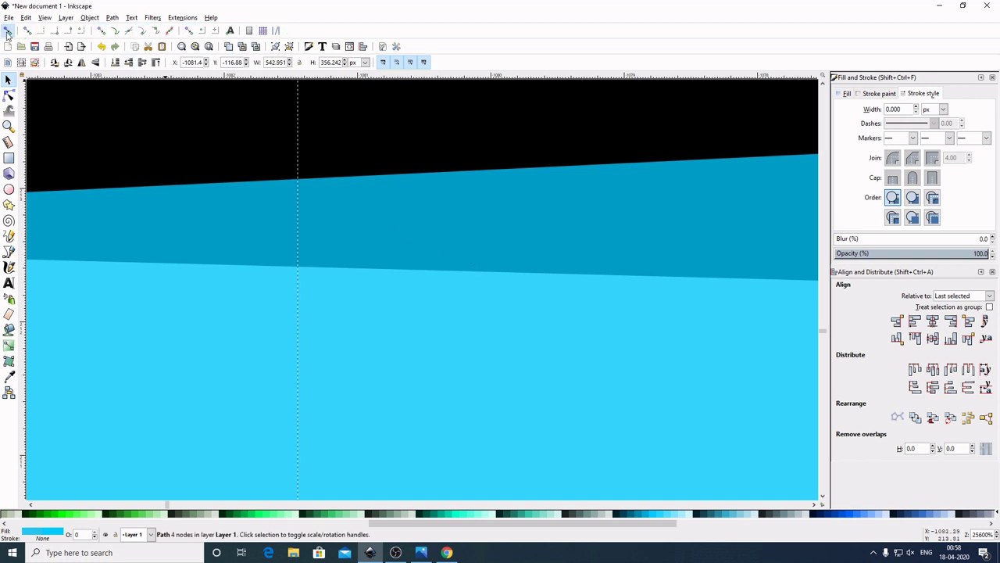
pyautogui.click(8, 31)
pyautogui.scroll(-17, 407, 187)
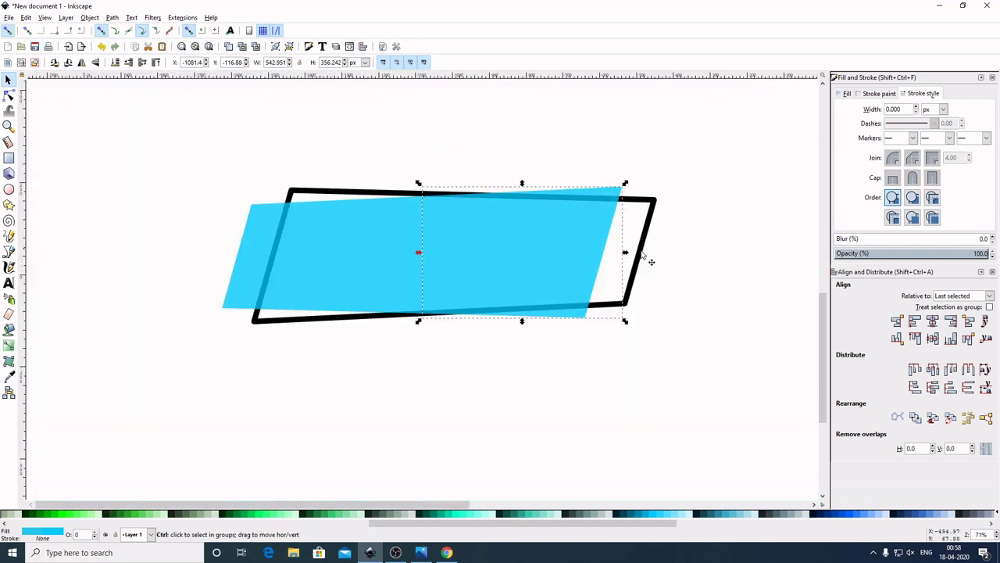
pyautogui.click(712, 253)
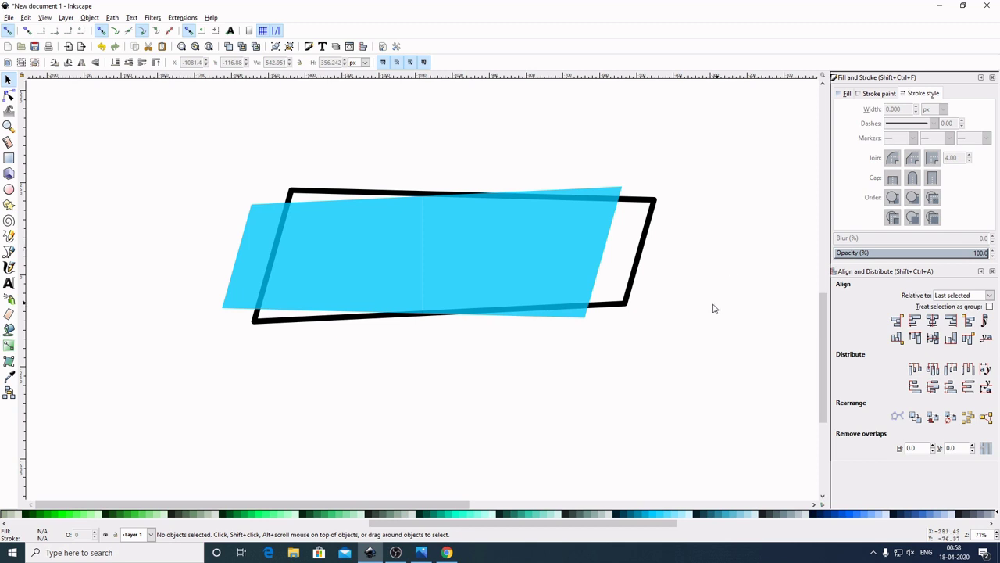
# Pull the right blue half slightly away from the seam and snap it back to the left half's lower corner node.
pyautogui.click(449, 256)
pyautogui.scroll(2, 448, 256)
pyautogui.scroll(1, 448, 255)
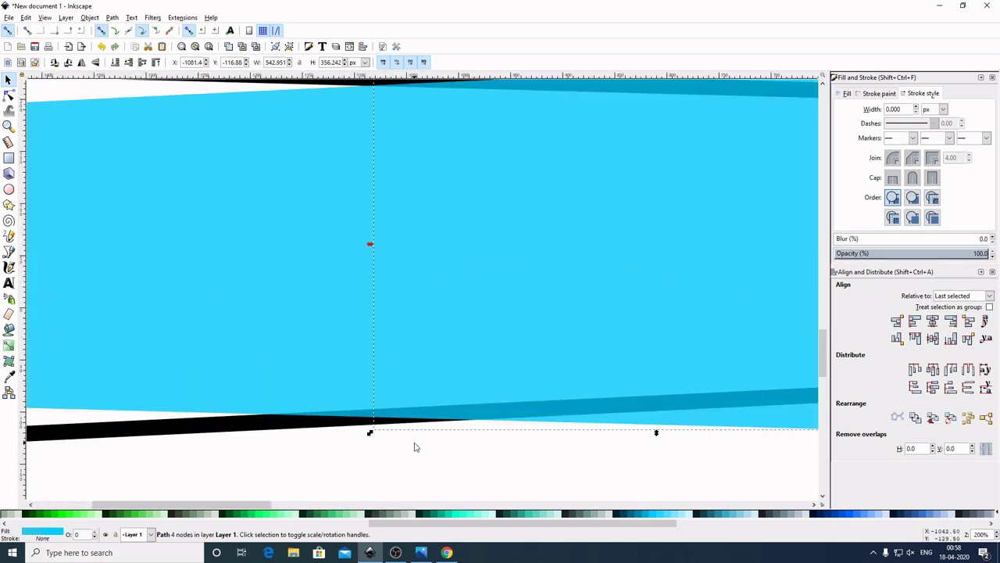
pyautogui.click(417, 447)
pyautogui.scroll(-4, 405, 270)
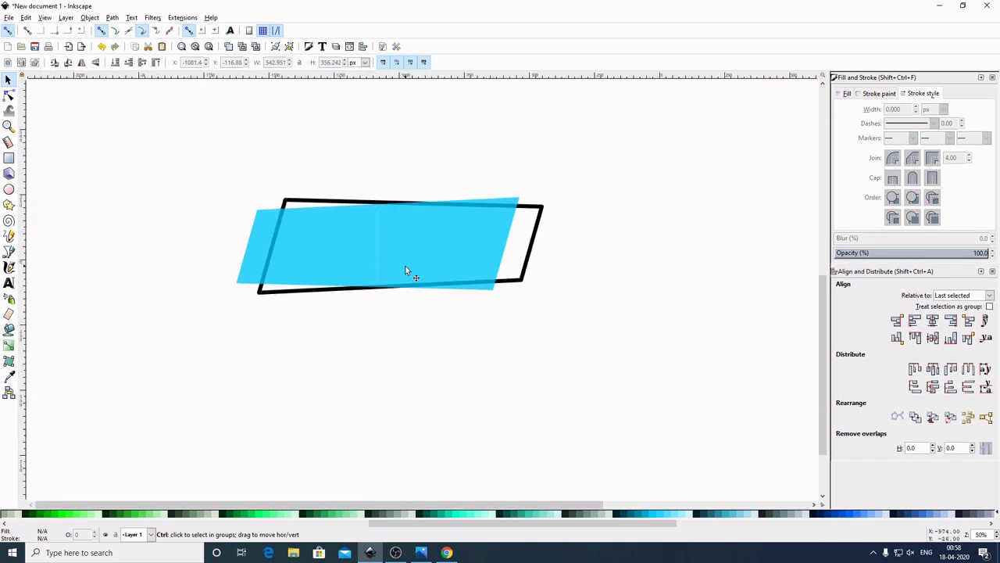
pyautogui.scroll(9, 385, 297)
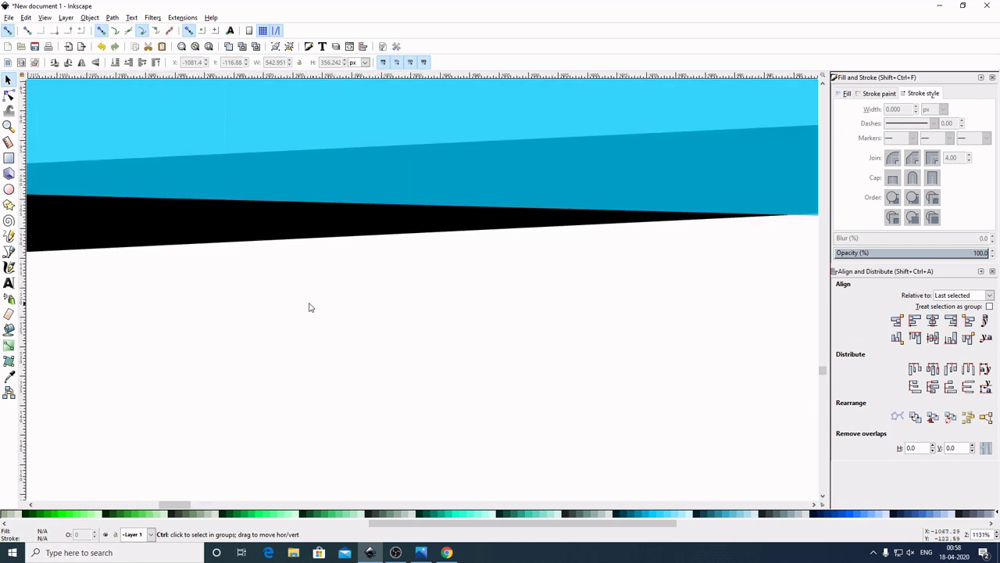
pyautogui.scroll(1, 383, 405)
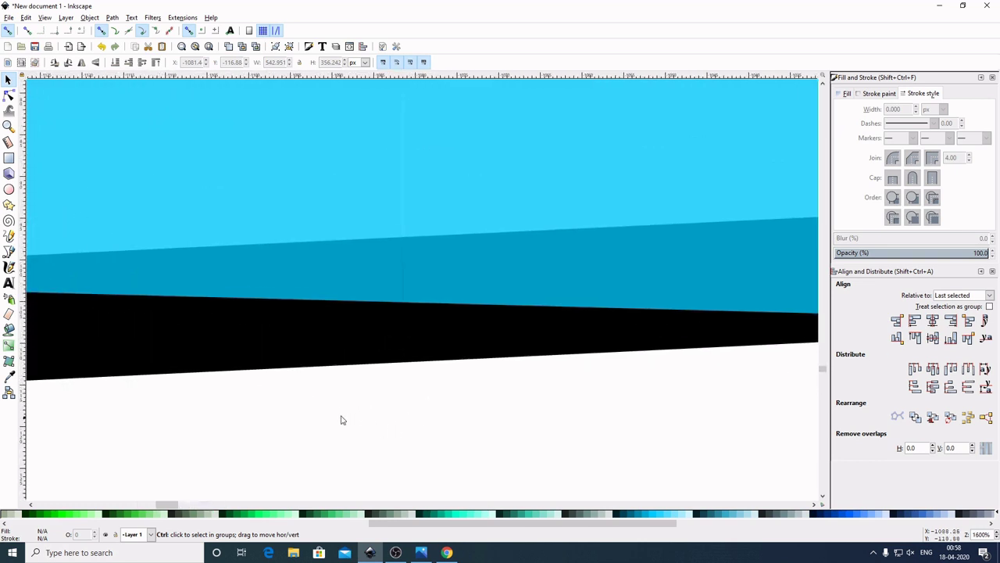
pyautogui.click(539, 277)
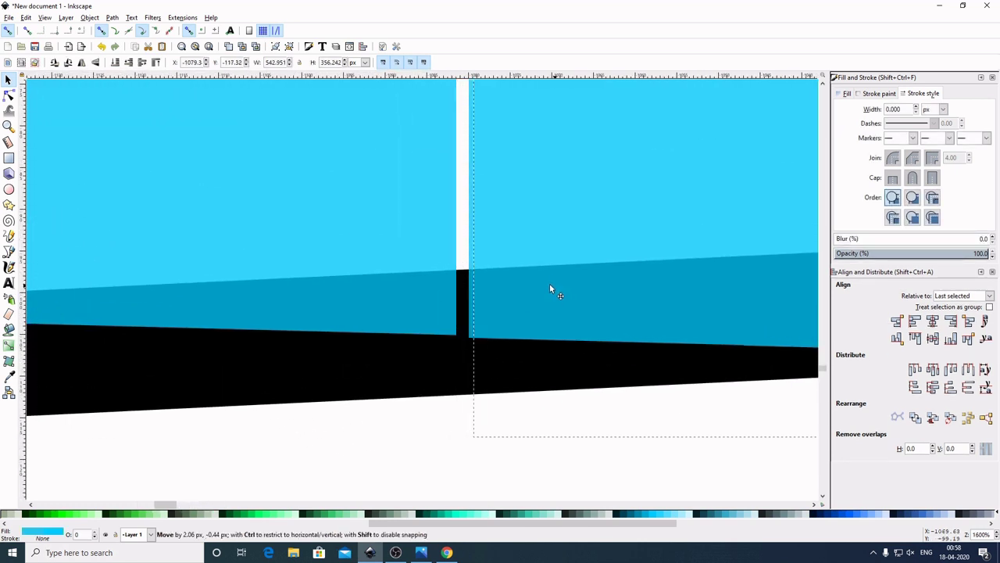
pyautogui.moveTo(537, 287); pyautogui.dragTo(538, 288)
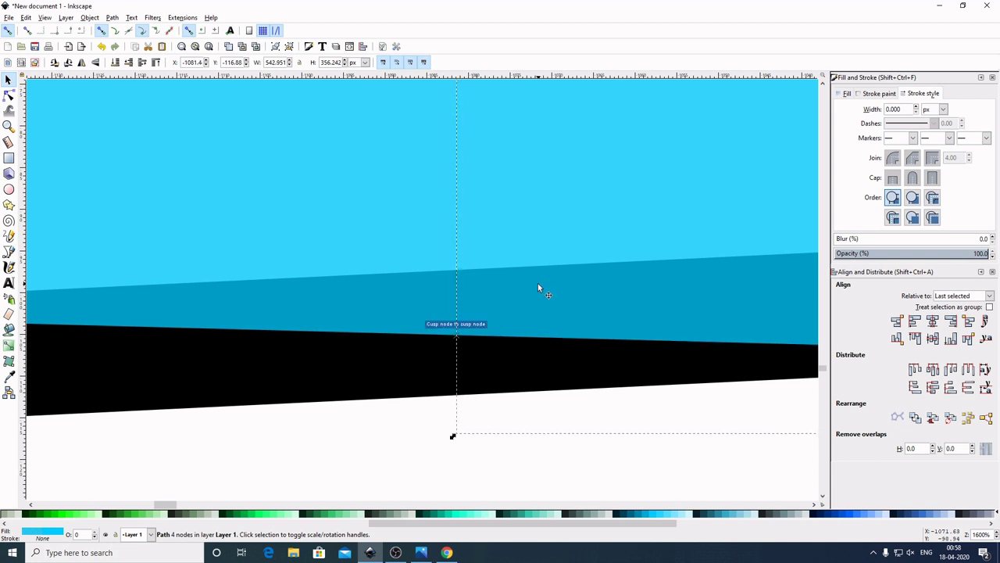
pyautogui.click(388, 463)
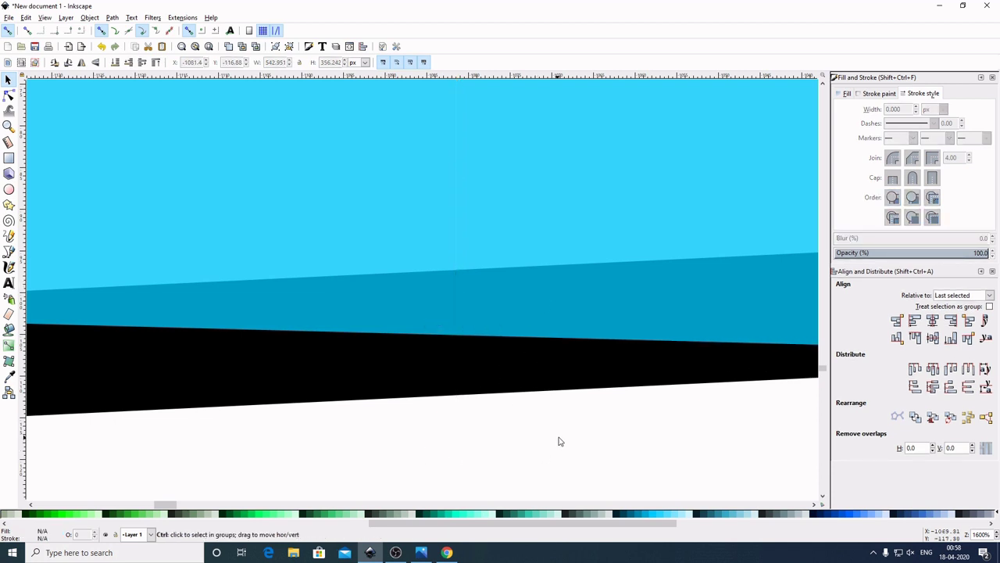
pyautogui.scroll(-9, 559, 441)
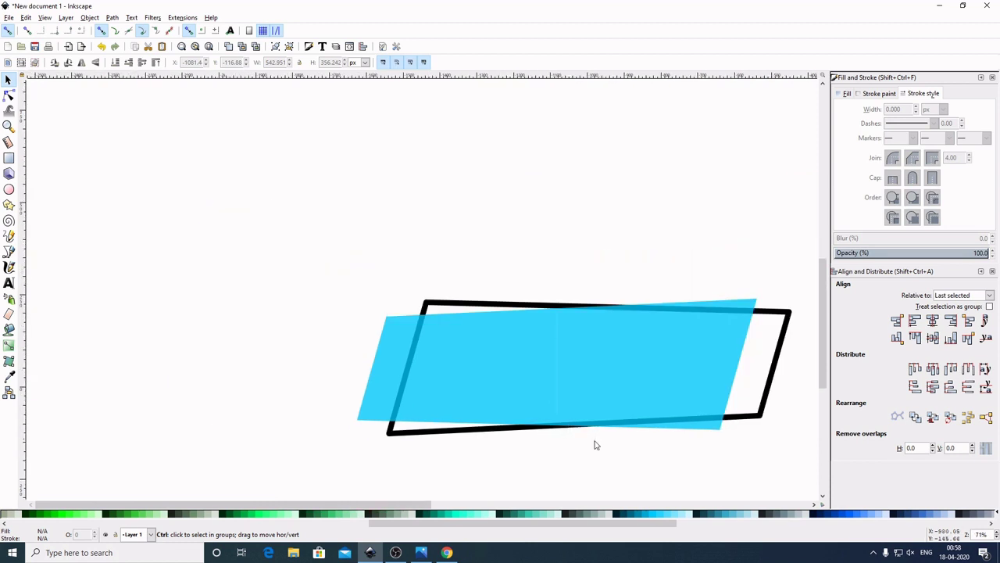
# Lower the left blue half to the bottom so it sits behind the black outline.
pyautogui.moveTo(770, 467); pyautogui.dragTo(551, 330)
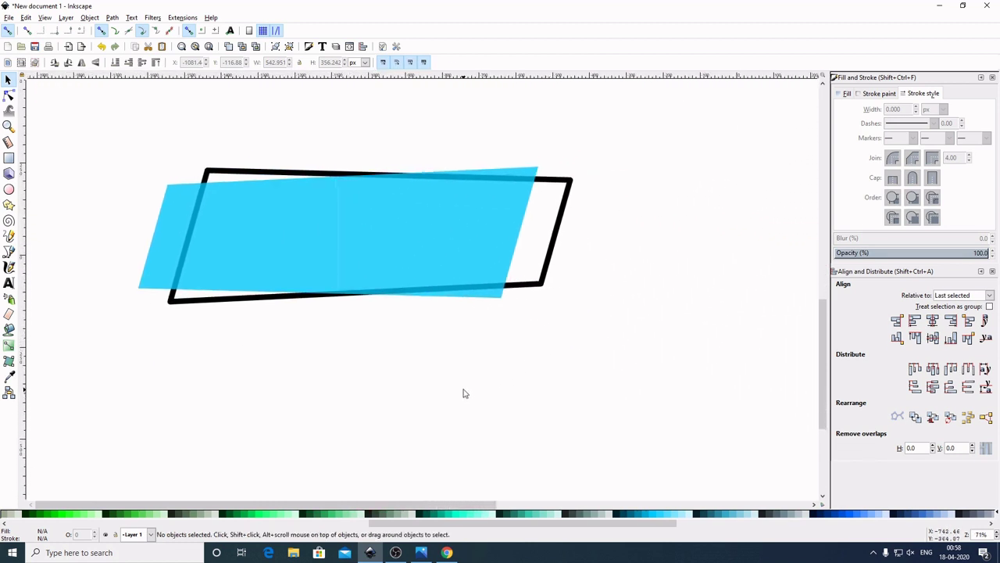
pyautogui.click(258, 250)
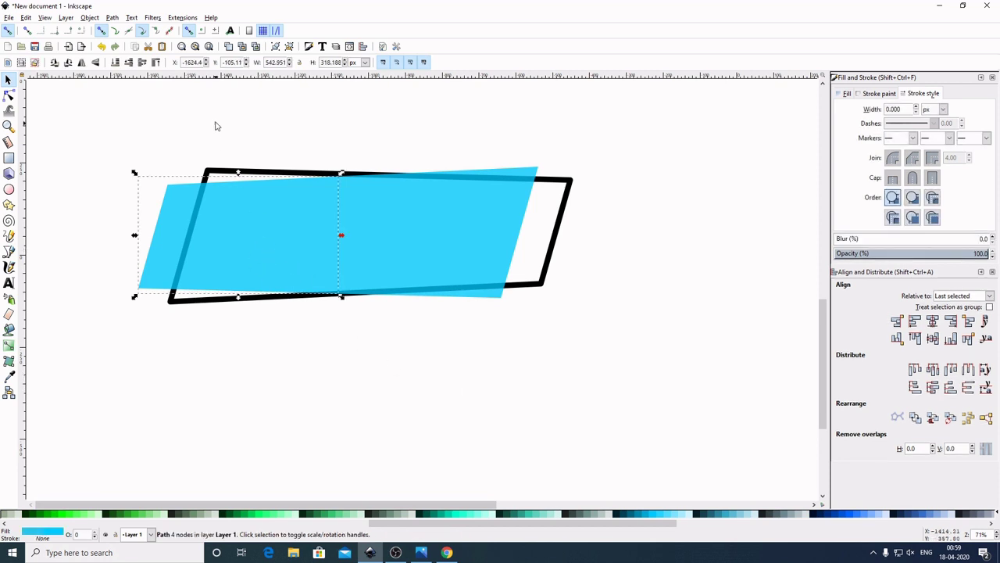
pyautogui.click(115, 67)
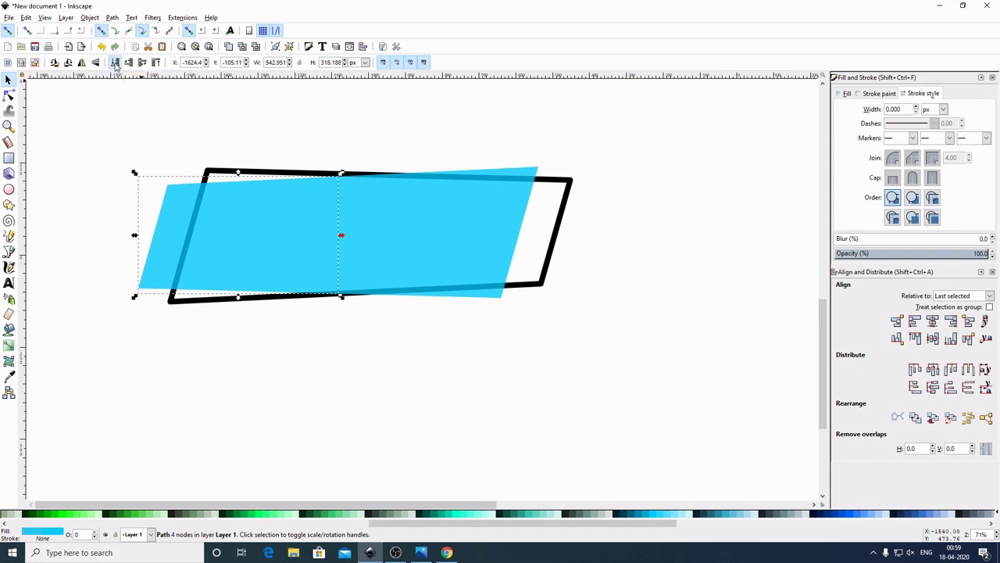
pyautogui.click(317, 369)
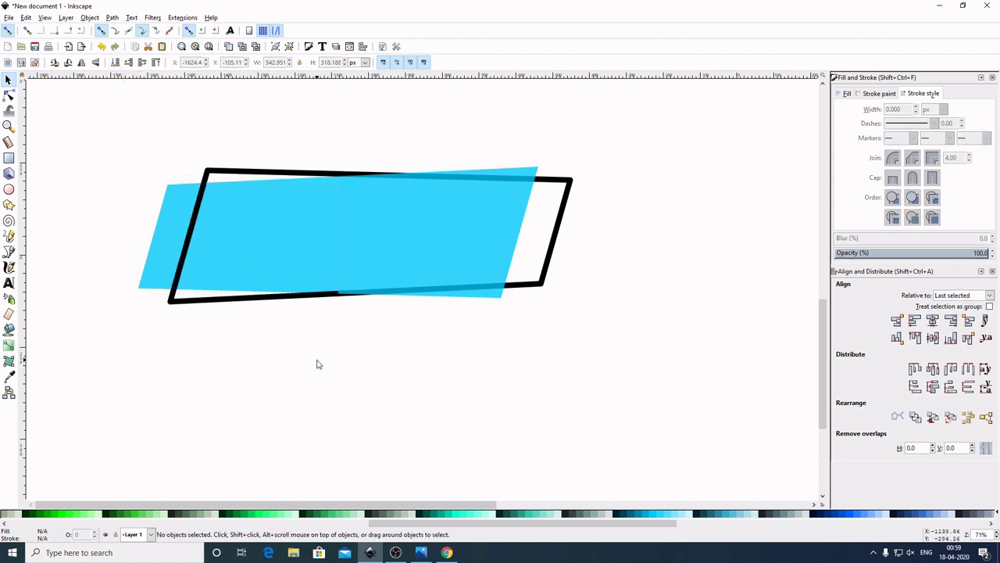
# Raise the right blue half's lower node at the seam to the inner edge of the black outline.
pyautogui.keyDown('ctrl'); pyautogui.scroll(7, 346, 349); pyautogui.keyUp('ctrl')
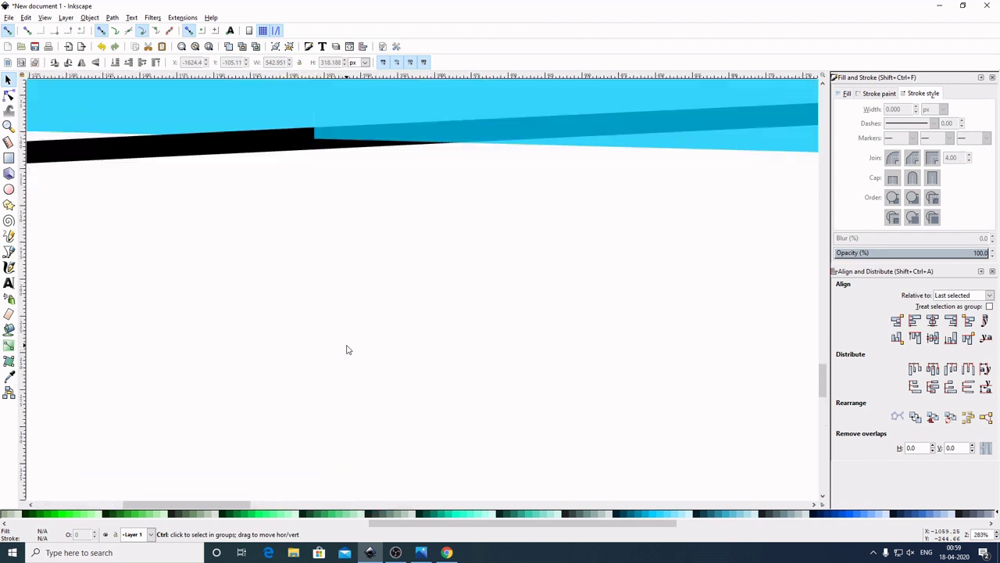
pyautogui.scroll(10, 384, 284)
pyautogui.click(384, 284)
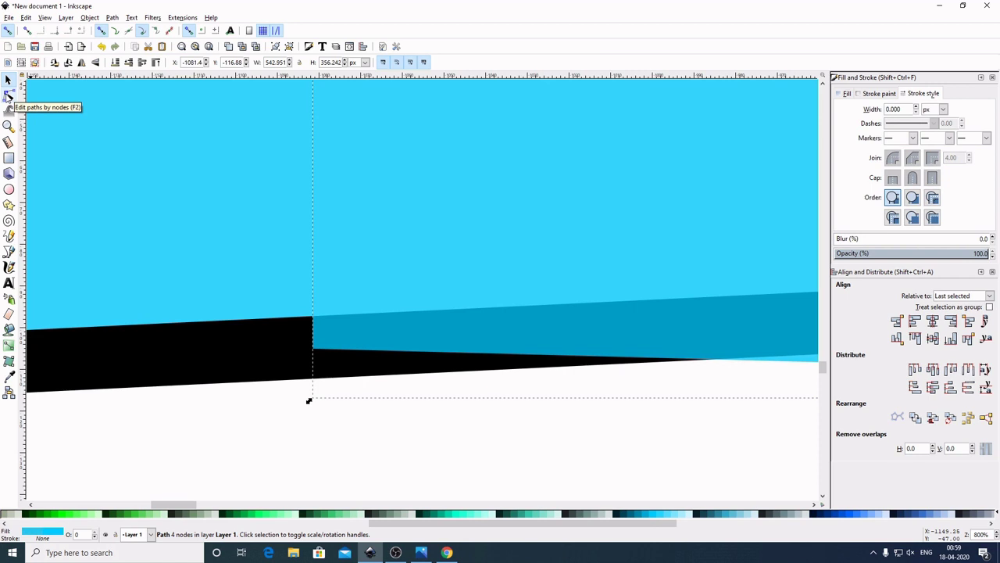
pyautogui.click(8, 94)
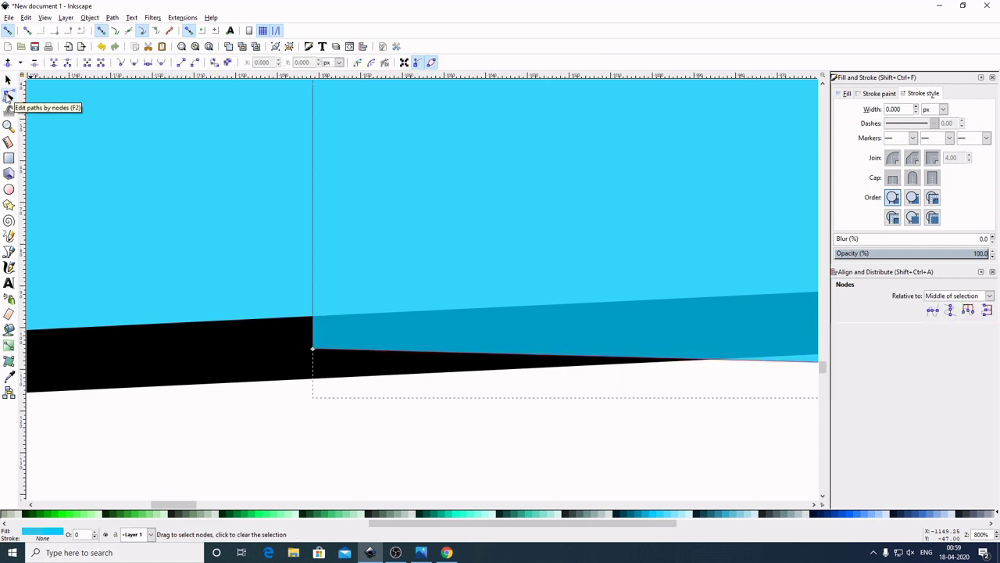
pyautogui.click(313, 350)
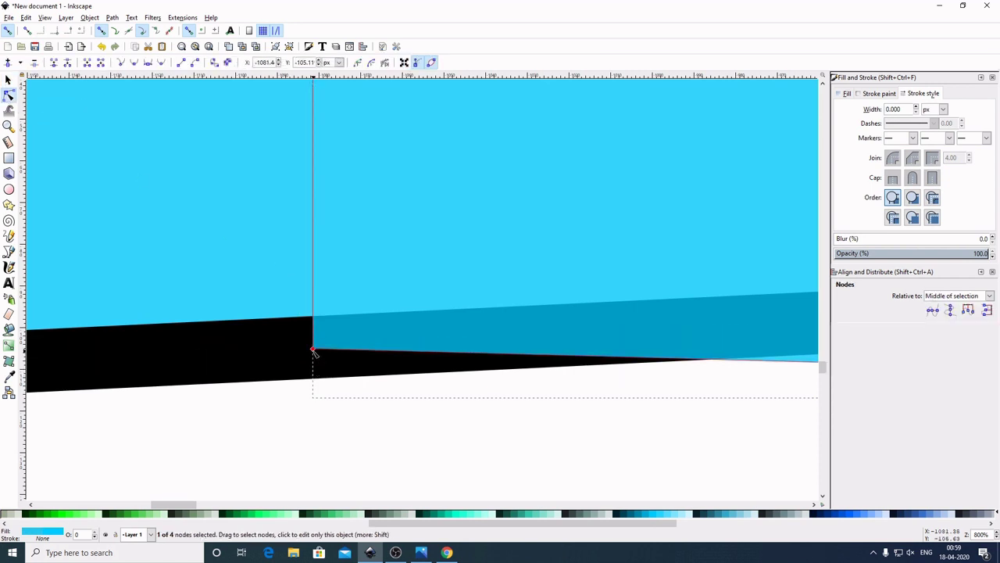
pyautogui.moveTo(313, 351); pyautogui.dragTo(314, 318)
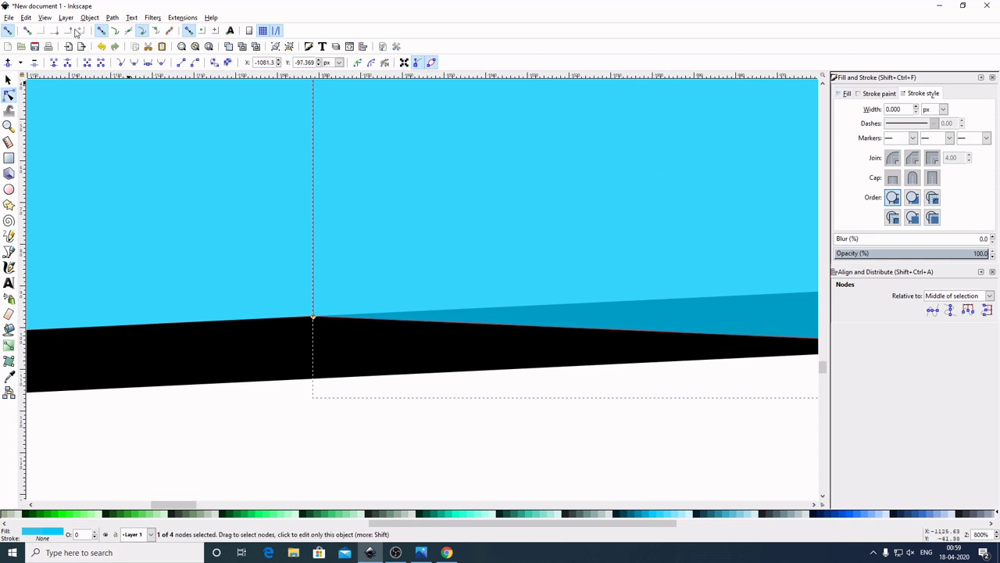
# Enable snapping to paths and snap the lower seam node exactly onto the black outline's inner edge.
pyautogui.click(115, 32)
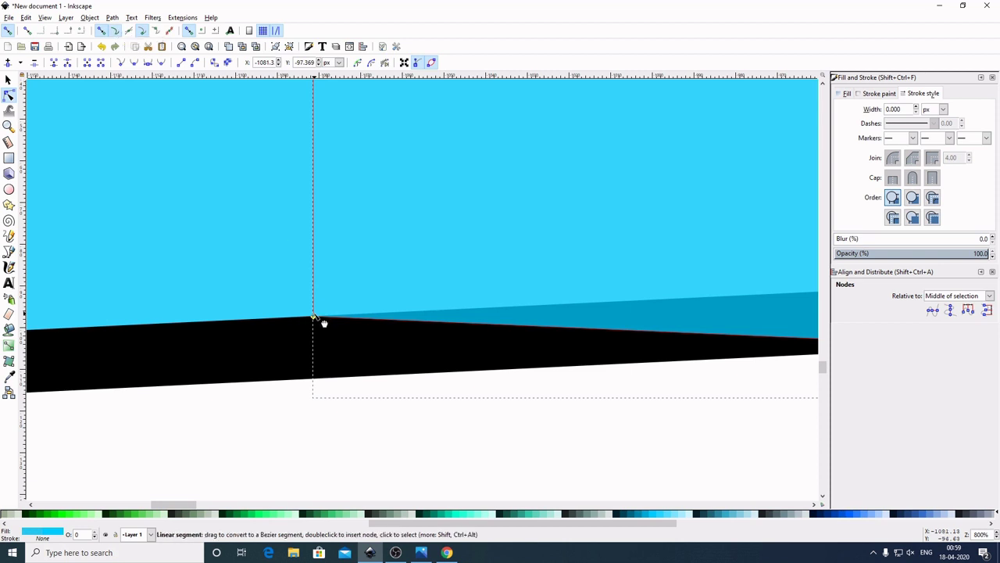
pyautogui.moveTo(315, 319)
pyautogui.mouseDown()
pyautogui.moveTo(326, 322)
pyautogui.moveTo(315, 315)
pyautogui.mouseUp()
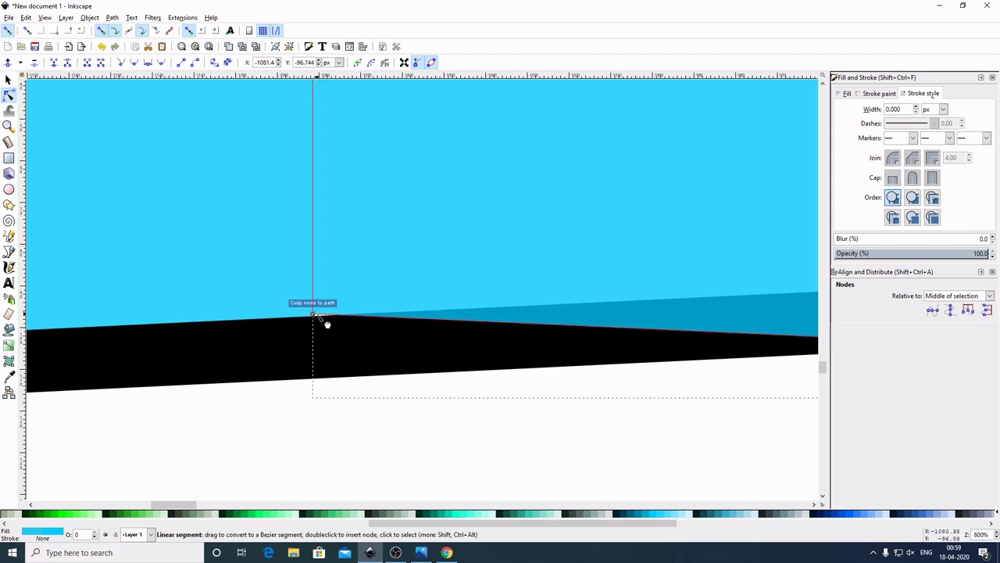
pyautogui.scroll(5, 327, 324)
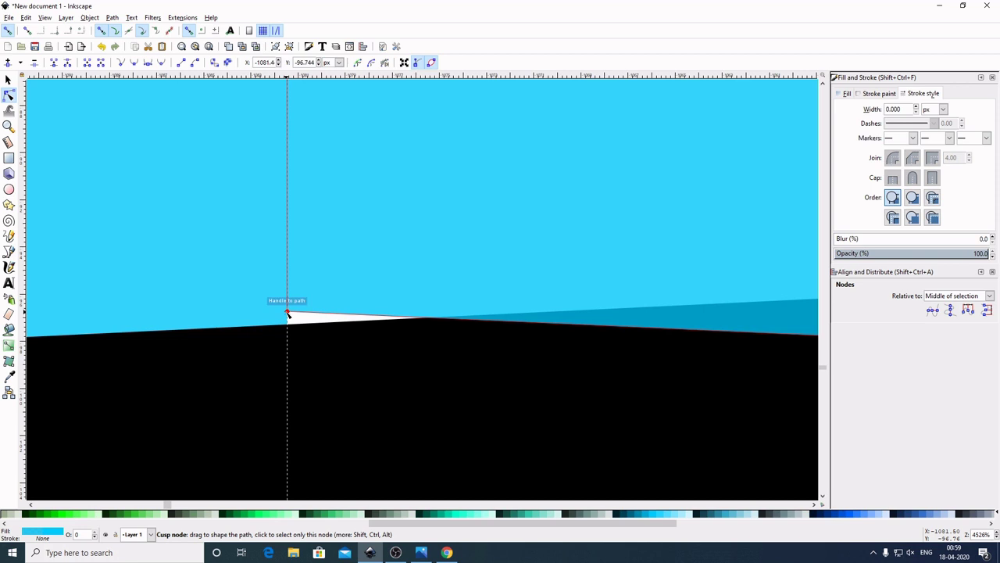
pyautogui.moveTo(289, 314); pyautogui.dragTo(292, 327)
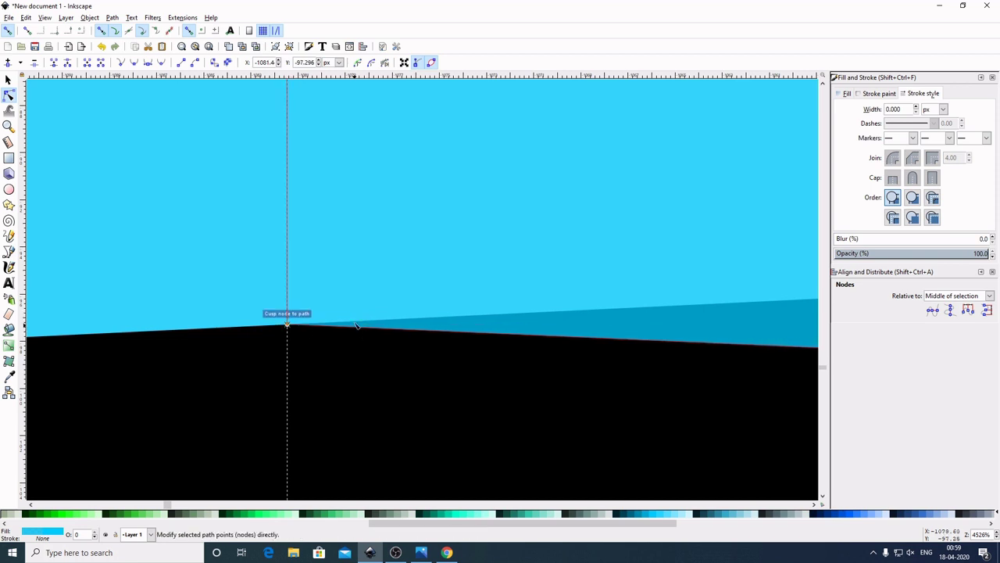
# Lower the right blue half's upper node at the seam to the inner edge of the black outline.
pyautogui.scroll(-10, 372, 311)
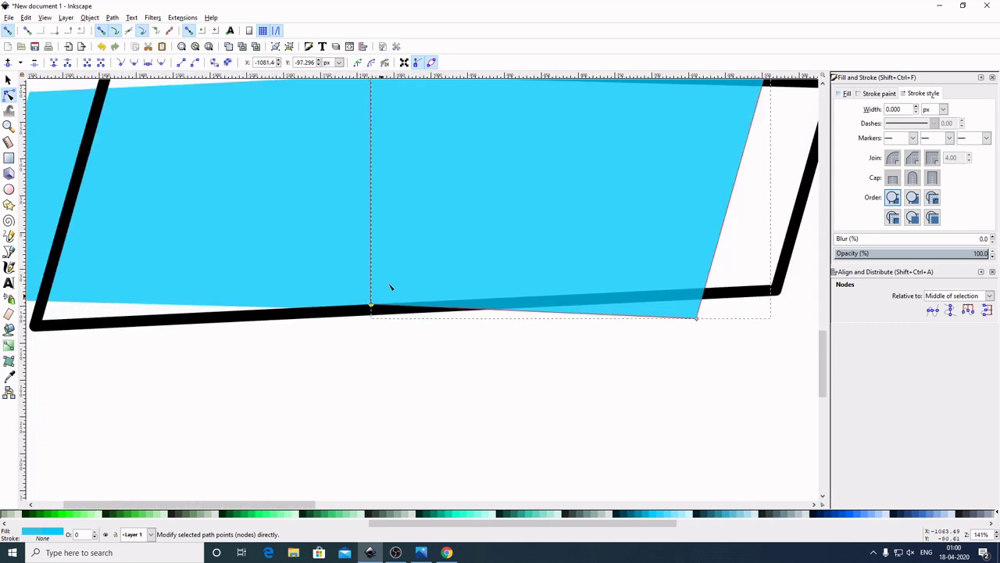
pyautogui.scroll(3, 452, 337)
pyautogui.scroll(9, 407, 333)
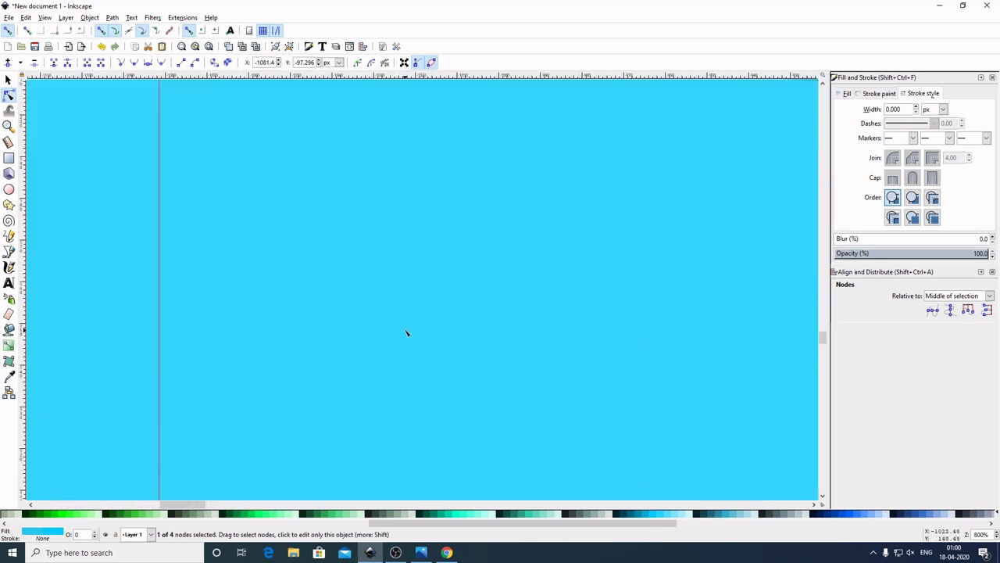
pyautogui.scroll(-4, 431, 307)
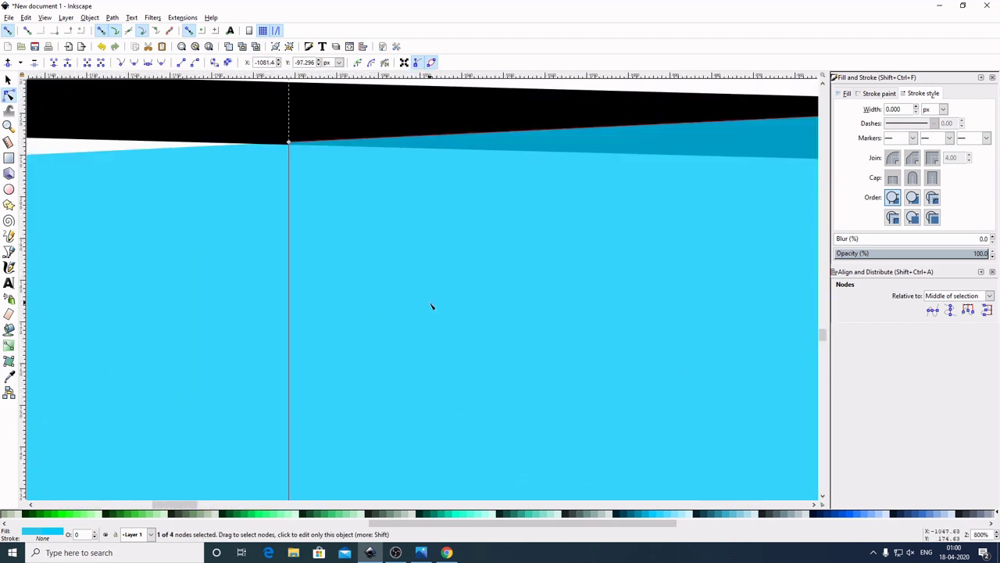
pyautogui.scroll(7, 495, 312)
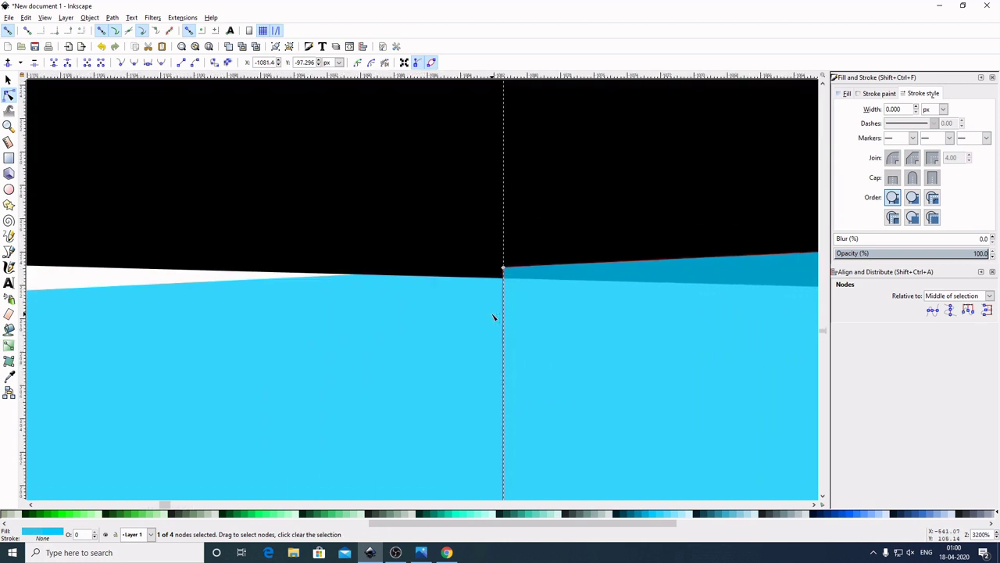
pyautogui.scroll(2, 507, 234)
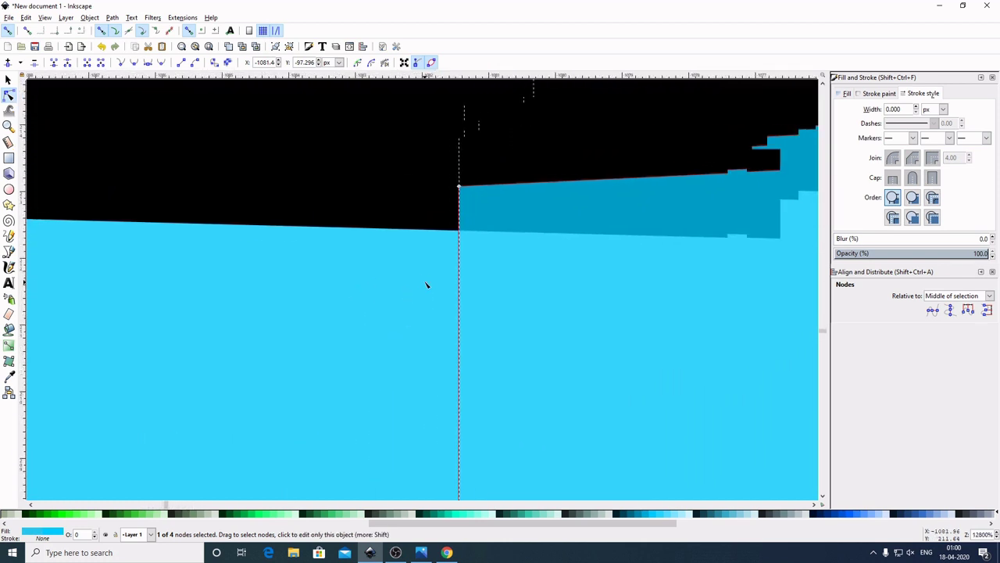
pyautogui.click(460, 187)
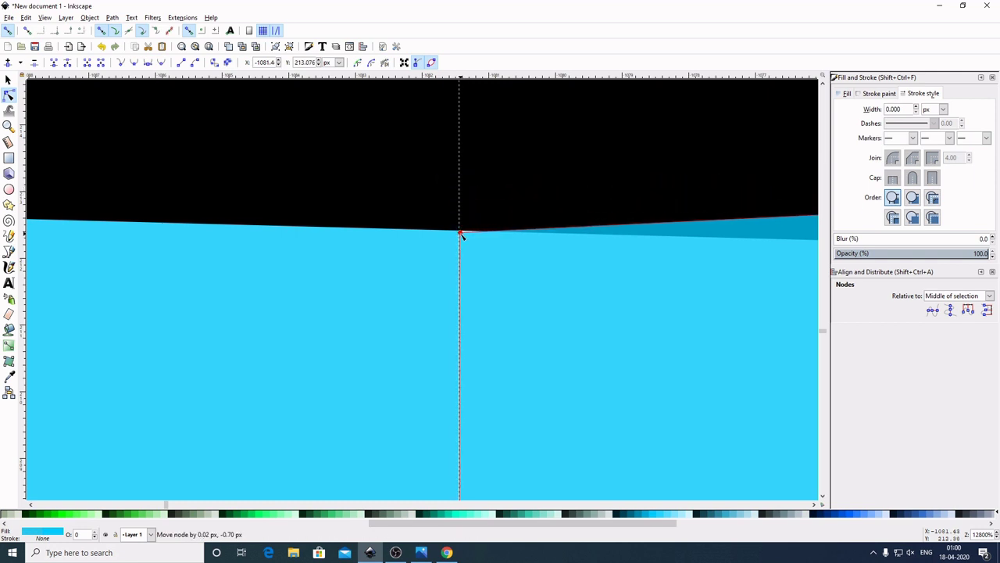
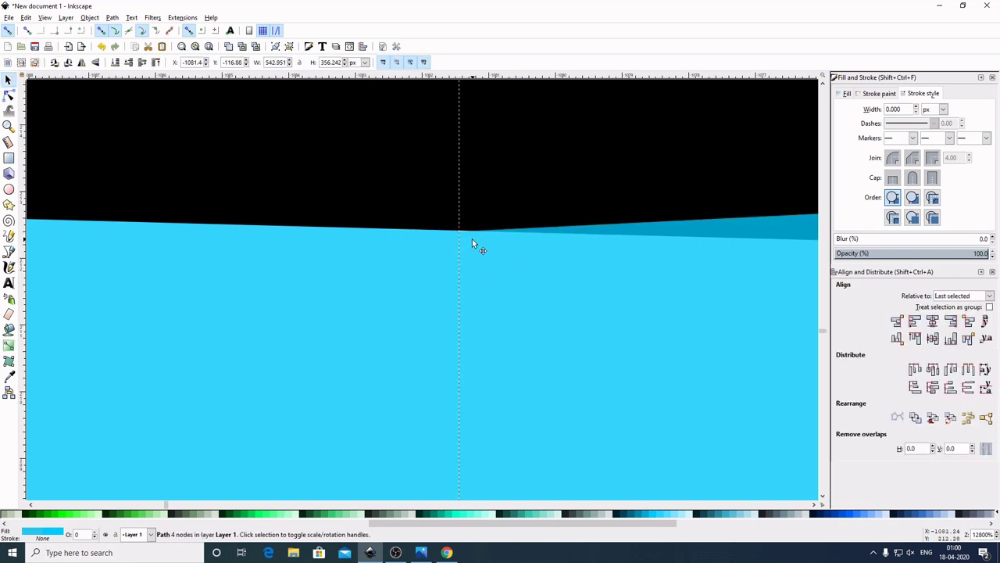
# Fine-tune the upper seam node so it meets the black outline's inner edge without a gap.
pyautogui.scroll(2, 474, 241)
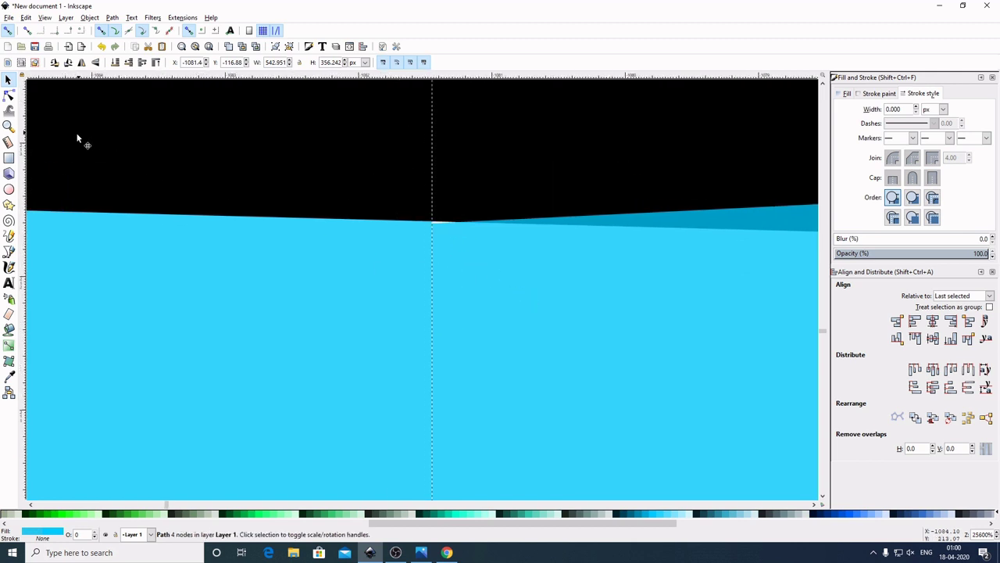
pyautogui.click(9, 95)
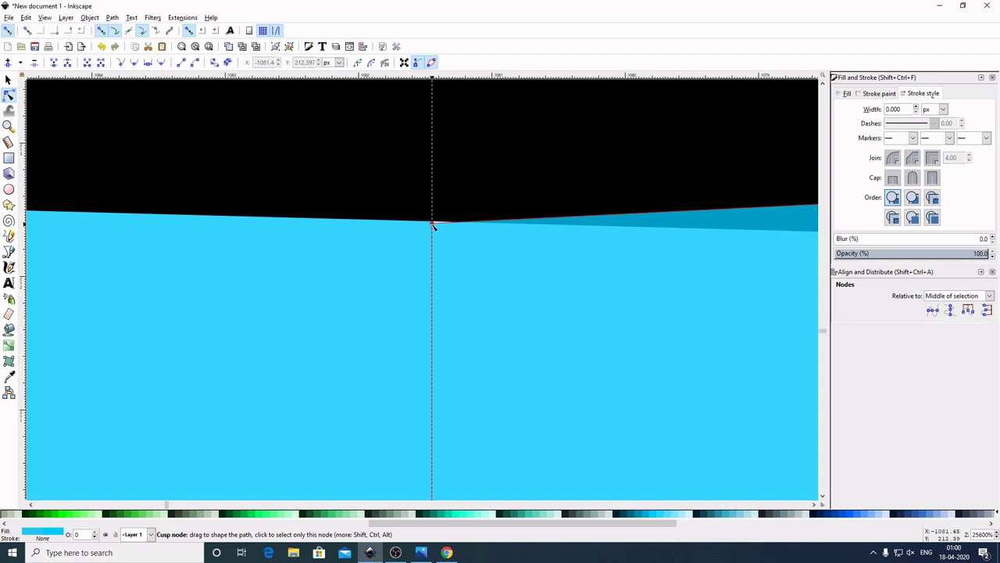
pyautogui.moveTo(433, 223); pyautogui.dragTo(435, 223)
pyautogui.click(8, 79)
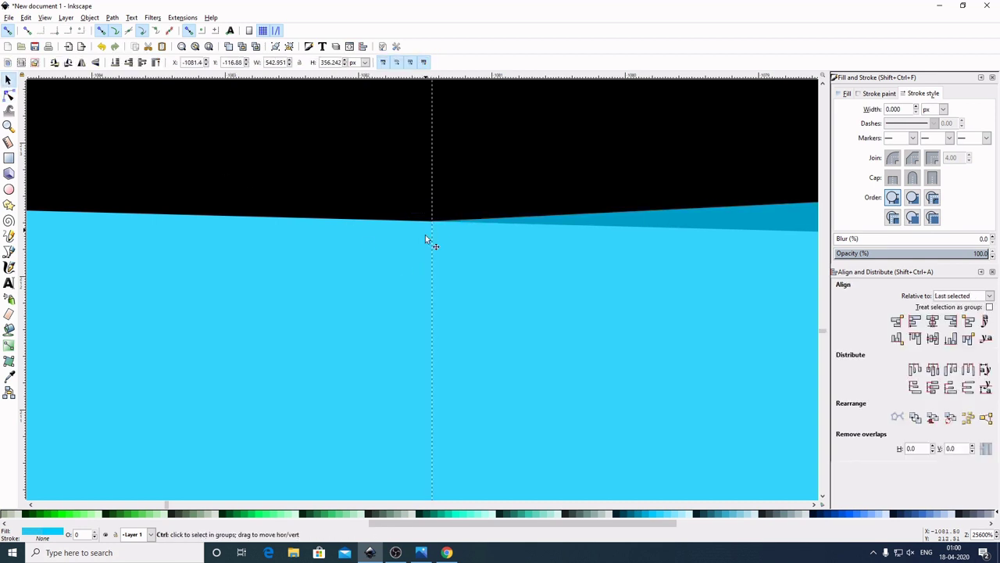
# Move both blue halves together horizontally about 27 px to the right within the black outline.
pyautogui.keyDown('ctrl'); pyautogui.scroll(-20, 431, 242); pyautogui.keyUp('ctrl')
pyautogui.keyDown('ctrl'); pyautogui.scroll(3, 660, 336); pyautogui.keyUp('ctrl')
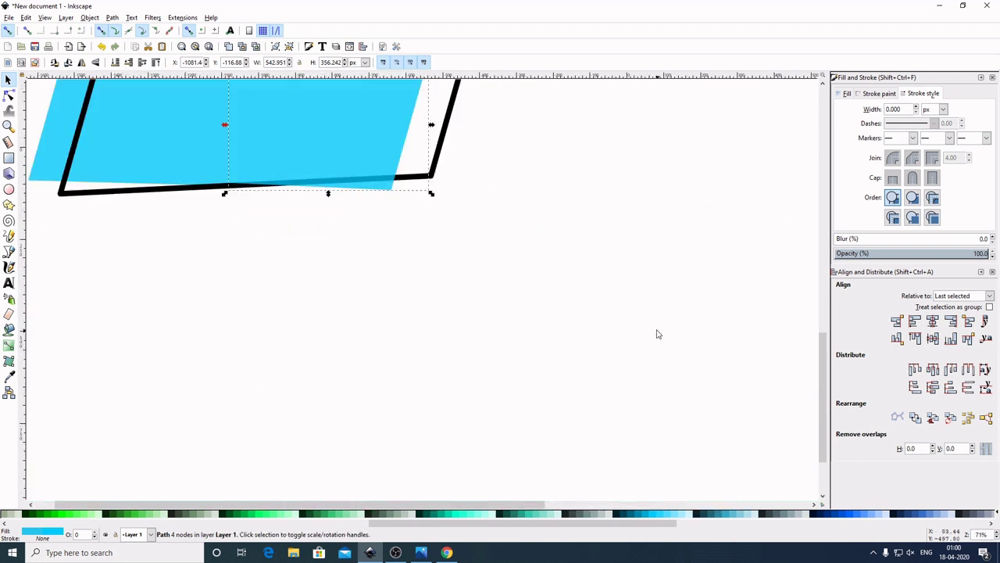
pyautogui.click(561, 235)
pyautogui.moveTo(560, 241); pyautogui.dragTo(658, 319)
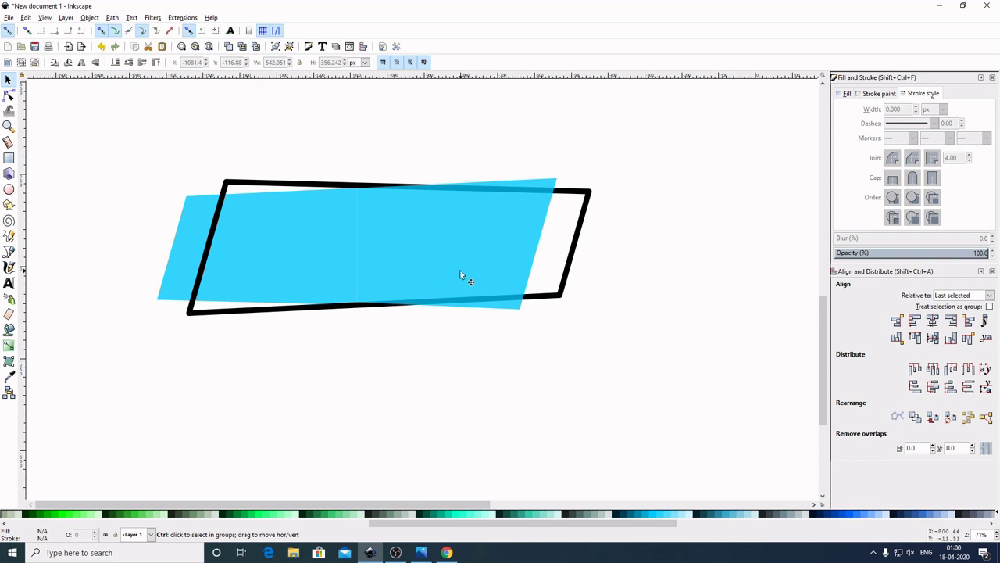
pyautogui.press('1')
pyautogui.click(286, 239)
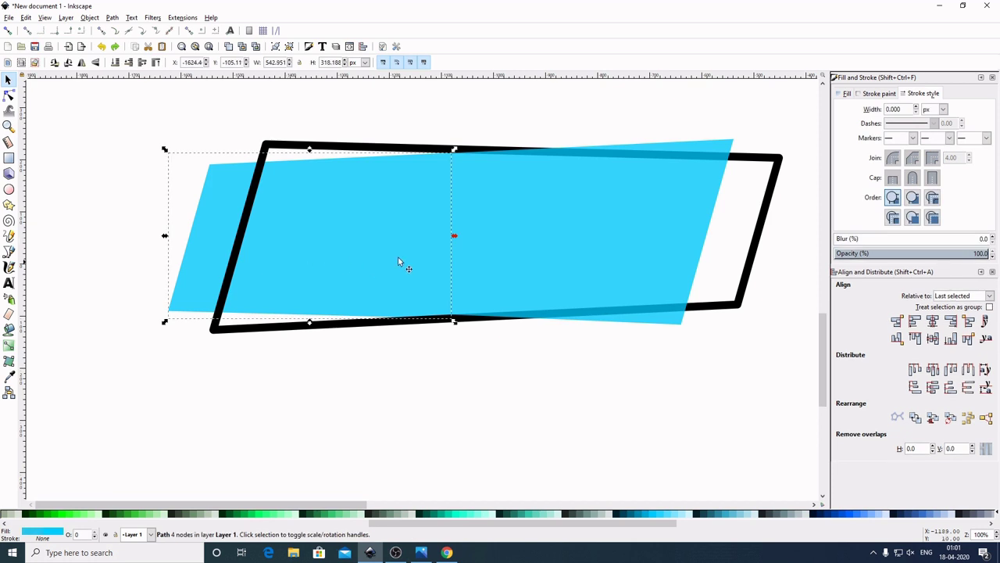
pyautogui.keyDown('shift'); pyautogui.click(543, 250); pyautogui.keyUp('shift')
pyautogui.press('ctrl')
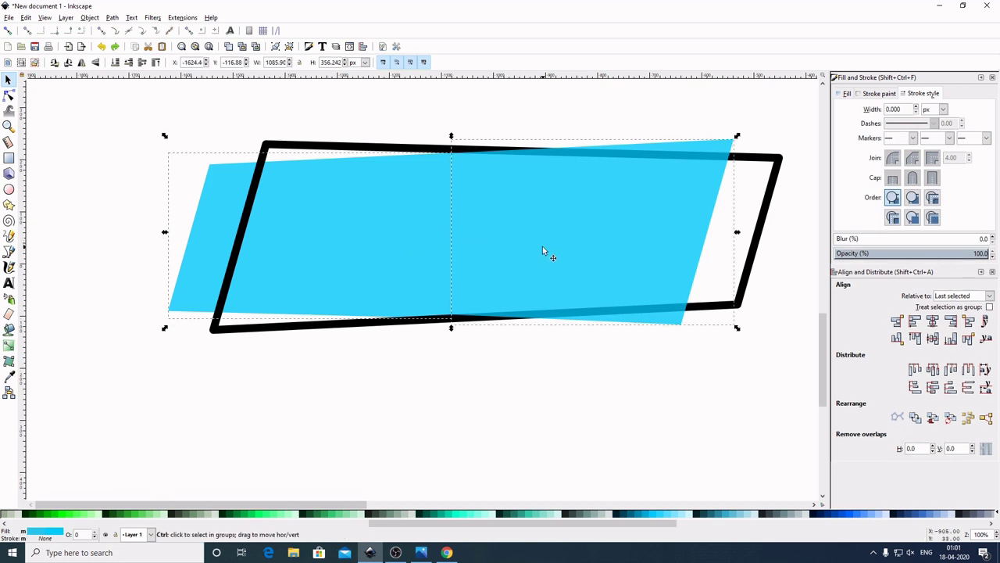
pyautogui.moveTo(542, 247); pyautogui.dragTo(558, 250)
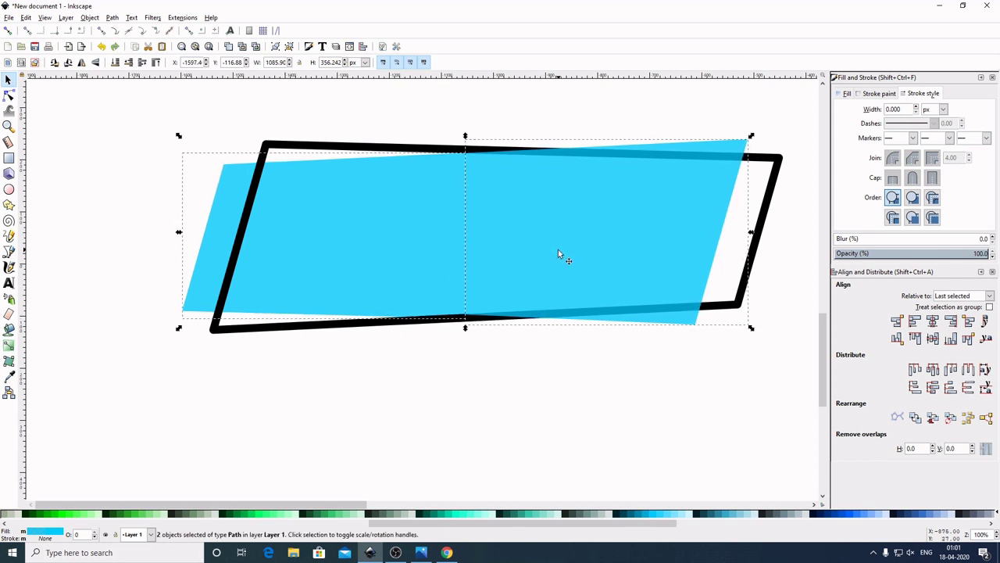
pyautogui.click(634, 405)
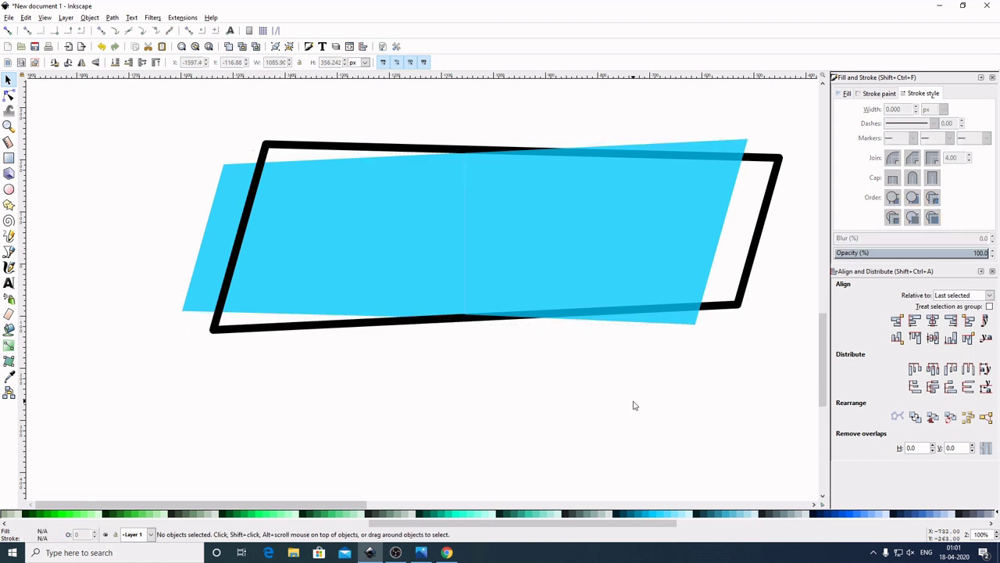
# Add the text "SALE" on the empty canvas below the banner.
pyautogui.click(8, 283)
pyautogui.click(297, 397)
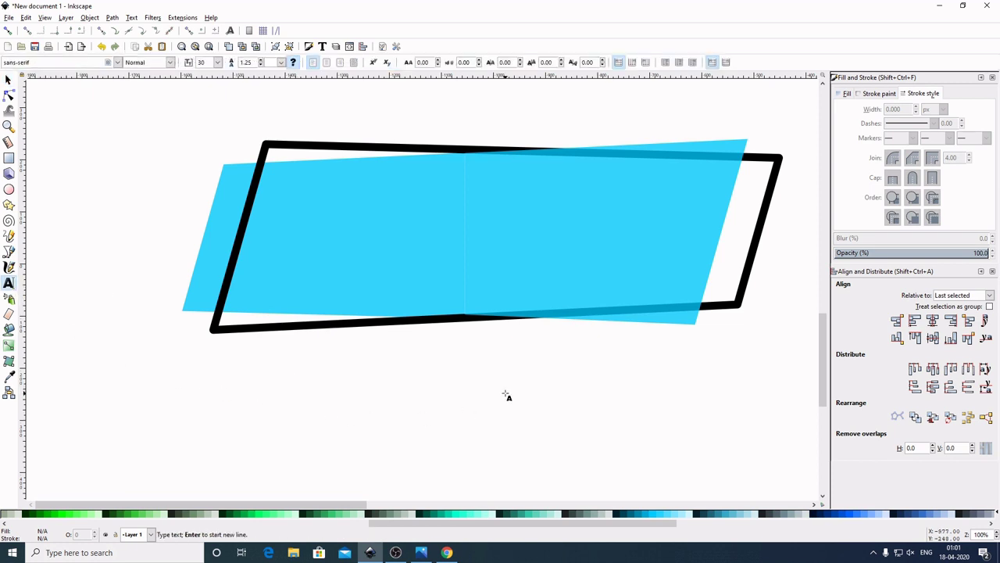
pyautogui.write('SA')
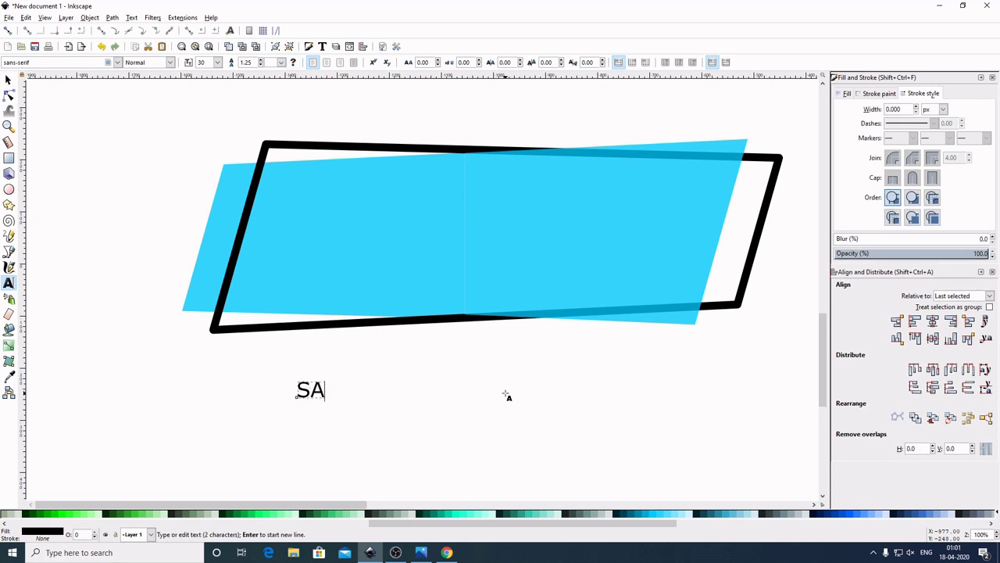
pyautogui.write('LE')
pyautogui.click(7, 80)
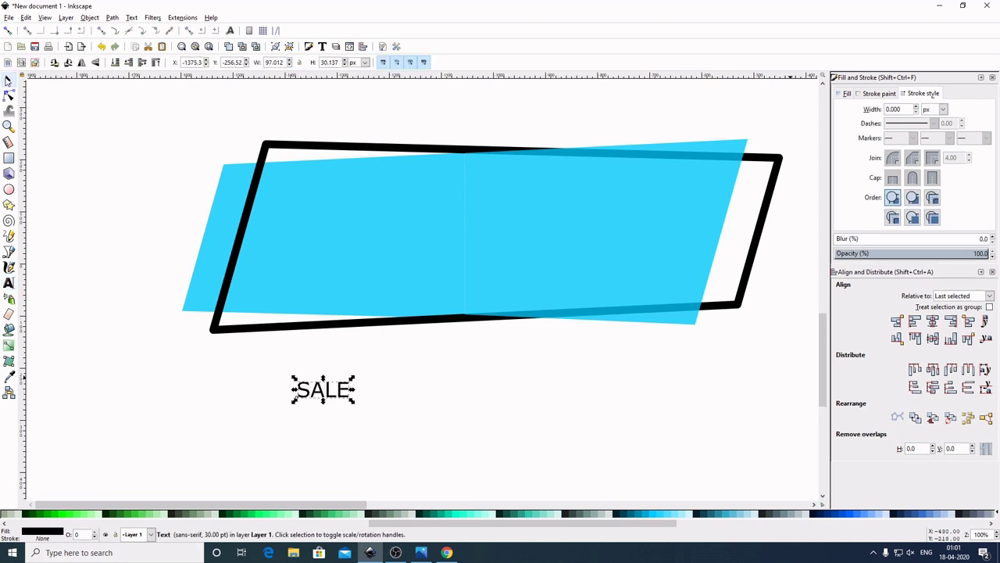
# Change the font of the SALE text to League Gothic.
pyautogui.click(323, 47)
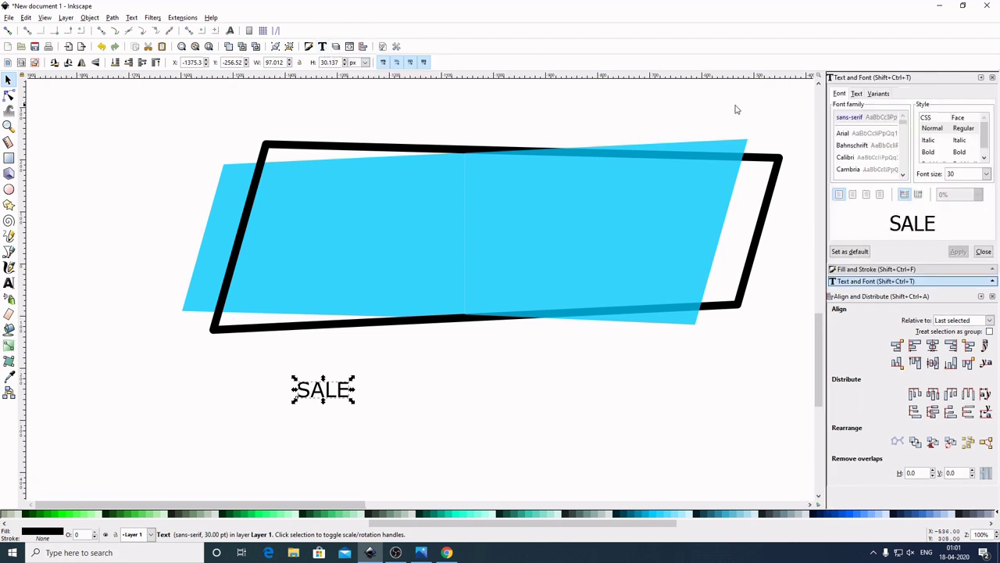
pyautogui.scroll(-1, 864, 144)
pyautogui.scroll(-6, 864, 144)
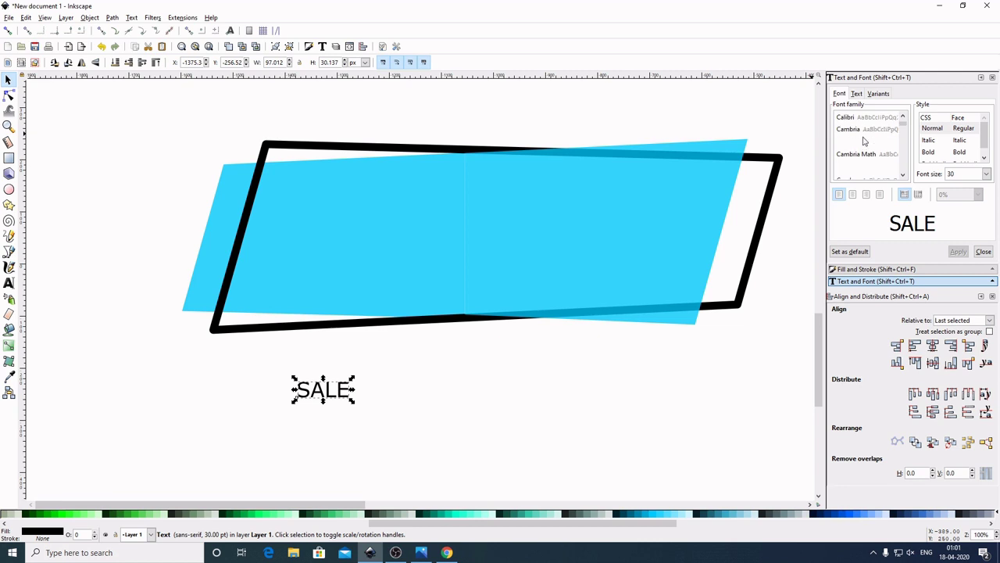
pyautogui.scroll(-5, 865, 144)
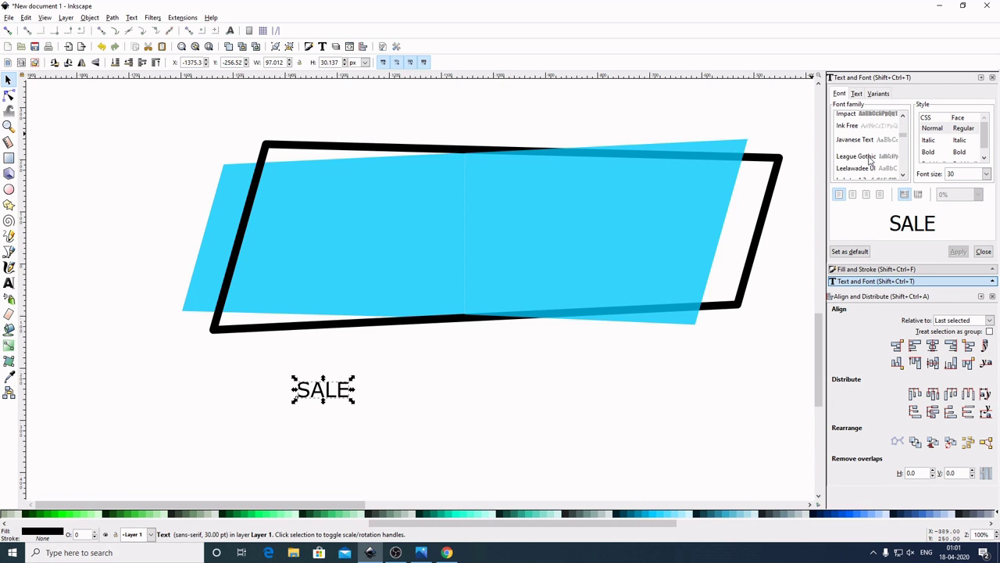
pyautogui.click(870, 158)
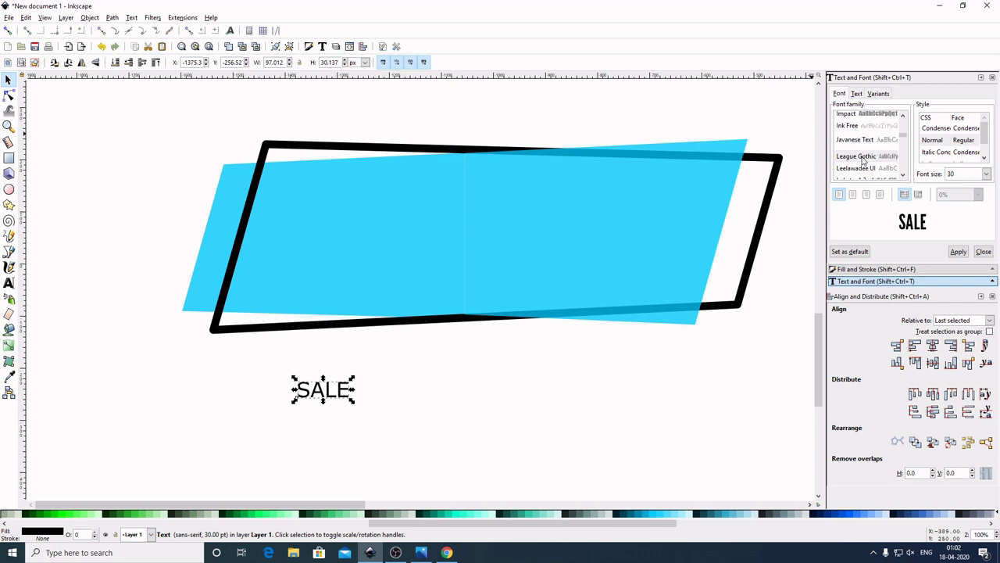
pyautogui.click(959, 254)
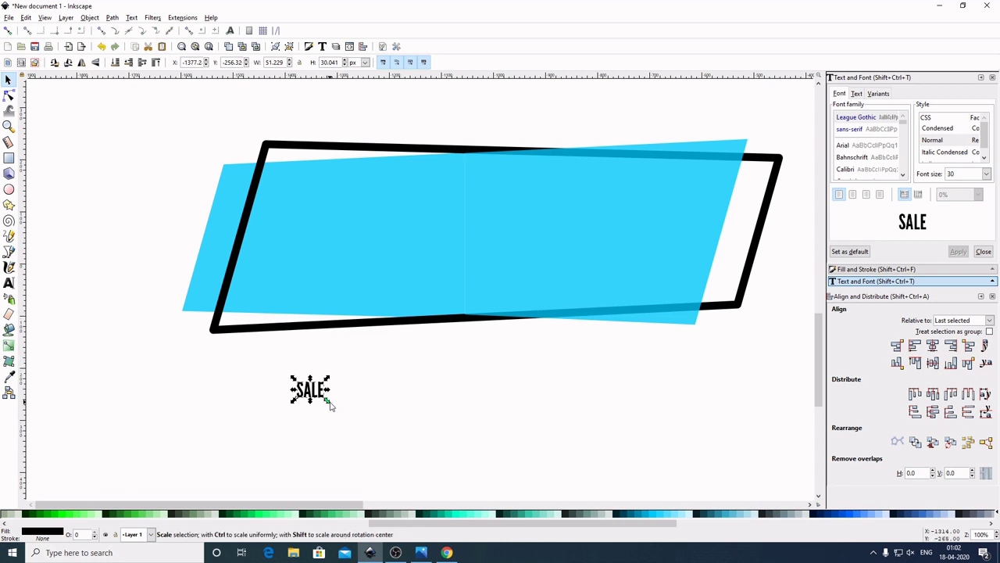
# Enlarge the SALE text proportionally to about 283 by 166 px and move it onto the left blue half.
pyautogui.moveTo(328, 402); pyautogui.dragTo(418, 440)
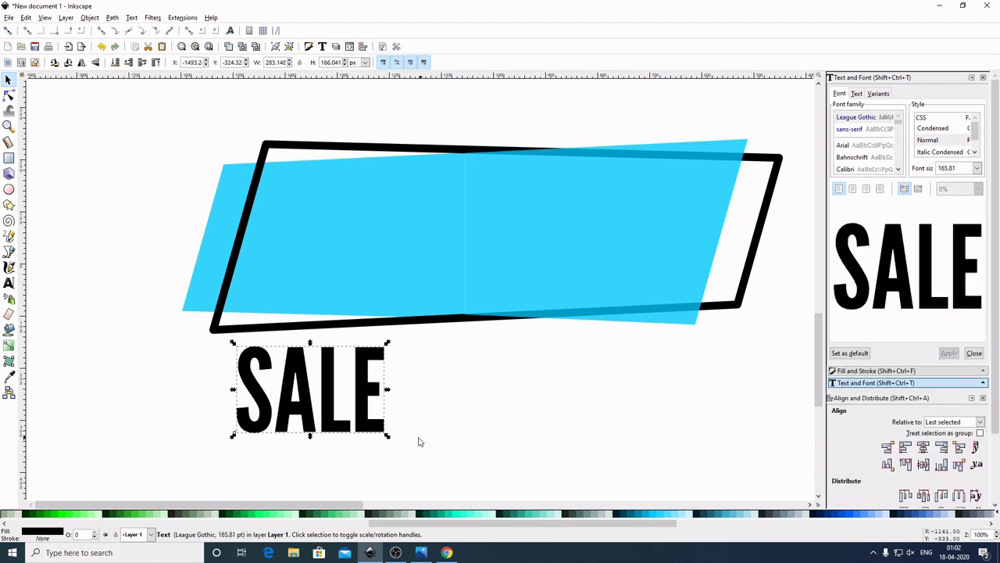
pyautogui.moveTo(324, 390); pyautogui.dragTo(364, 240)
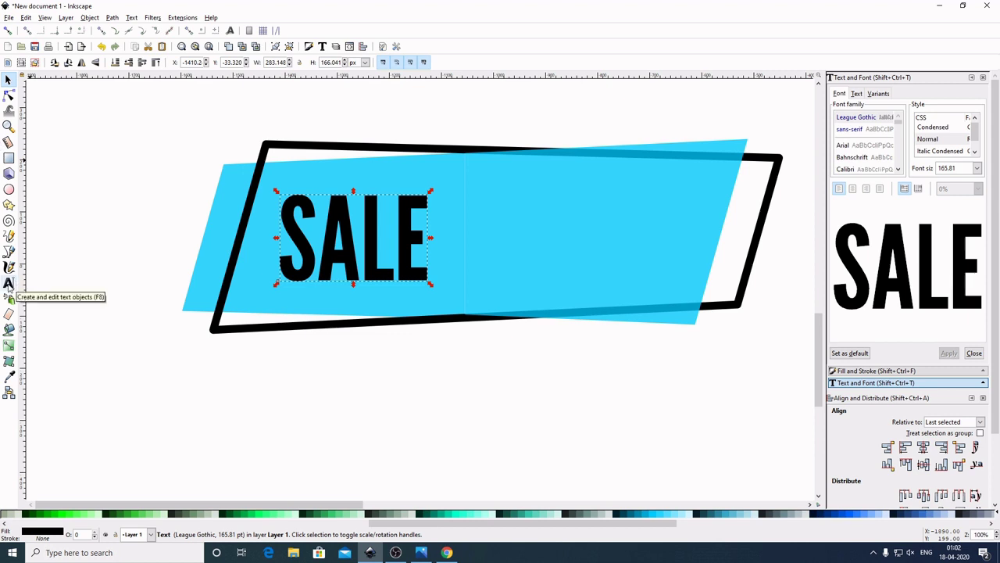
# Set the letter spacing of the SALE text to 15.
pyautogui.click(9, 284)
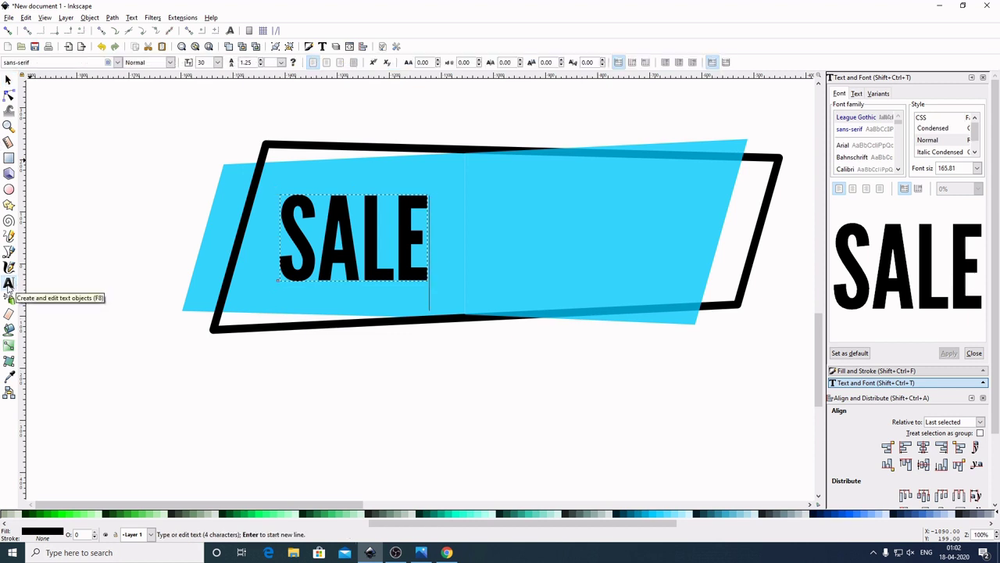
pyautogui.click(423, 62)
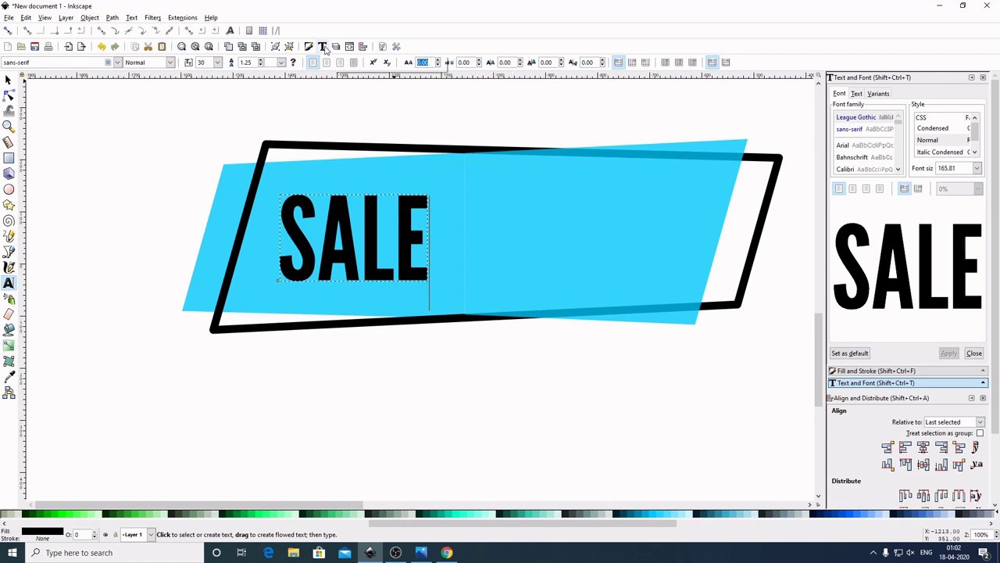
pyautogui.write('15')
pyautogui.press('Return')
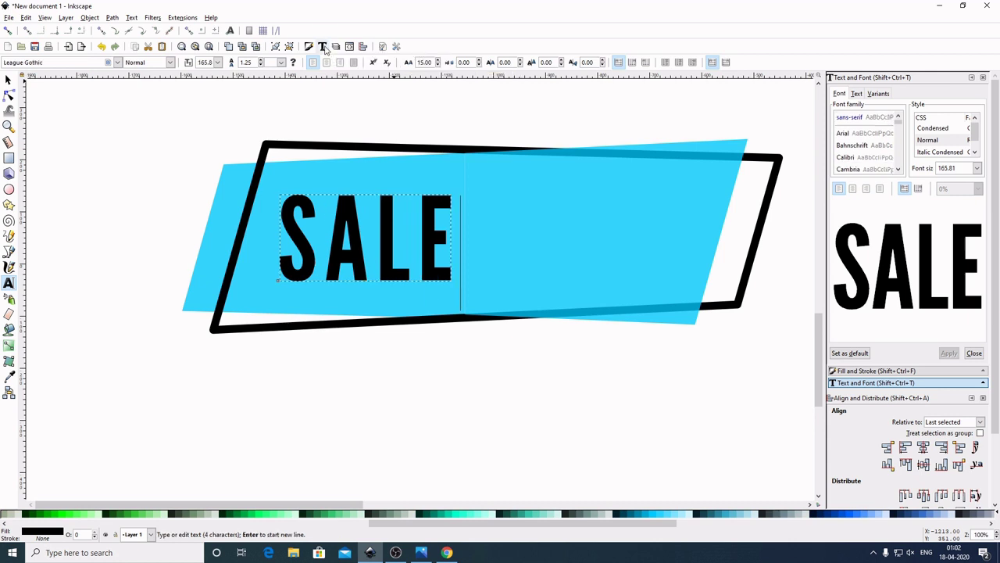
pyautogui.click(9, 79)
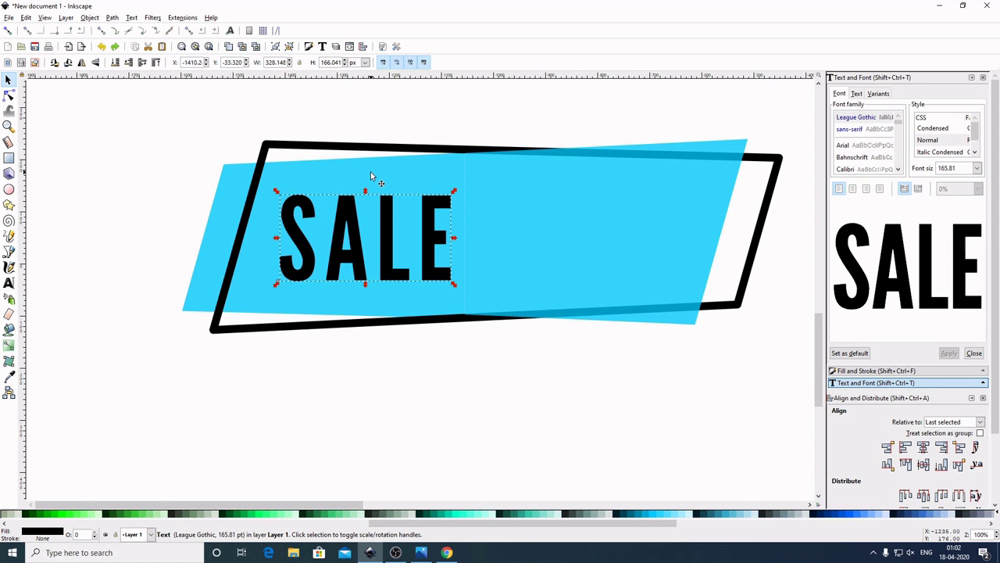
# Centre the SALE text on the left blue half both horizontally and vertically, relative to the last selected object.
pyautogui.press('shift')
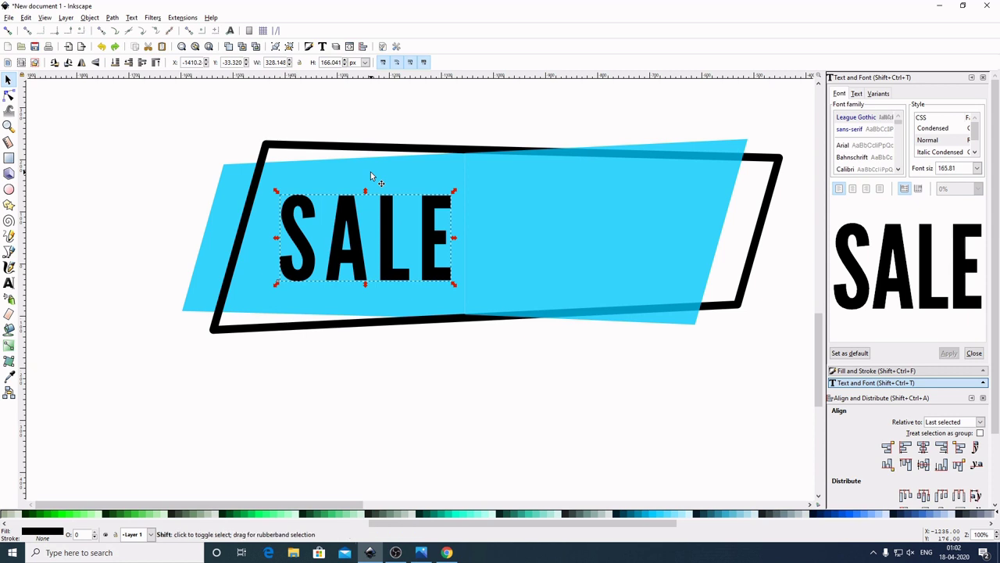
pyautogui.keyDown('shift'); pyautogui.click(370, 172); pyautogui.keyUp('shift')
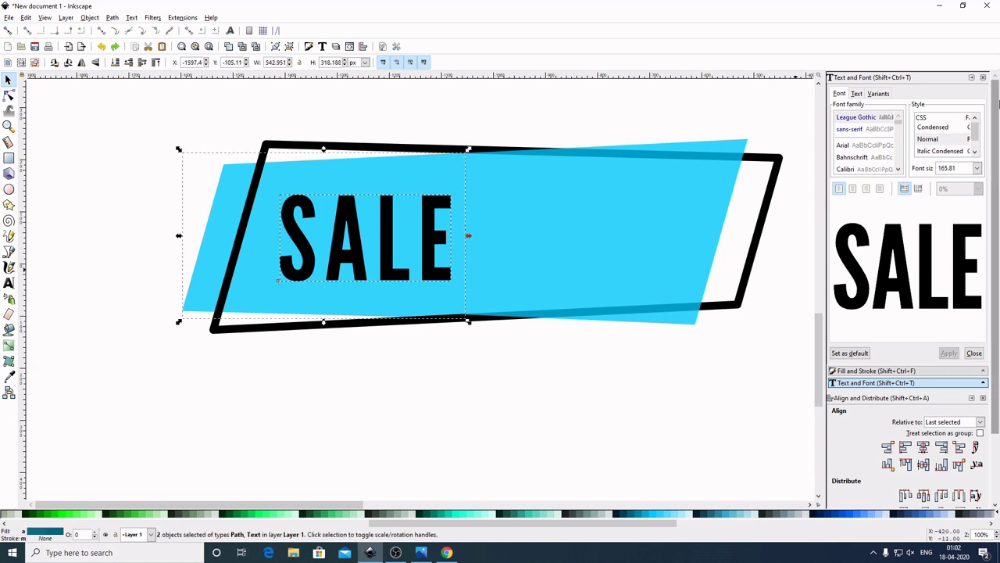
pyautogui.click(983, 78)
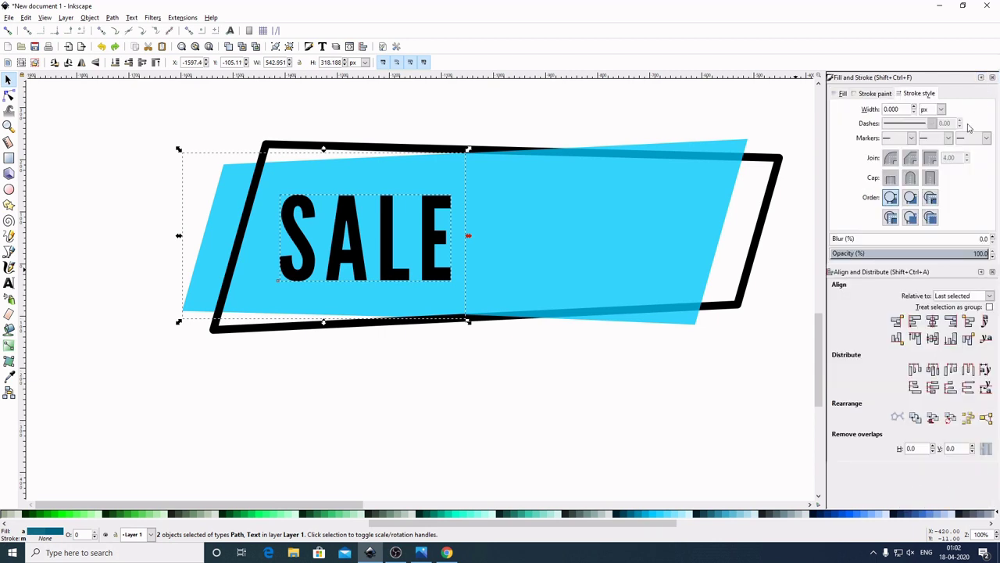
pyautogui.click(933, 321)
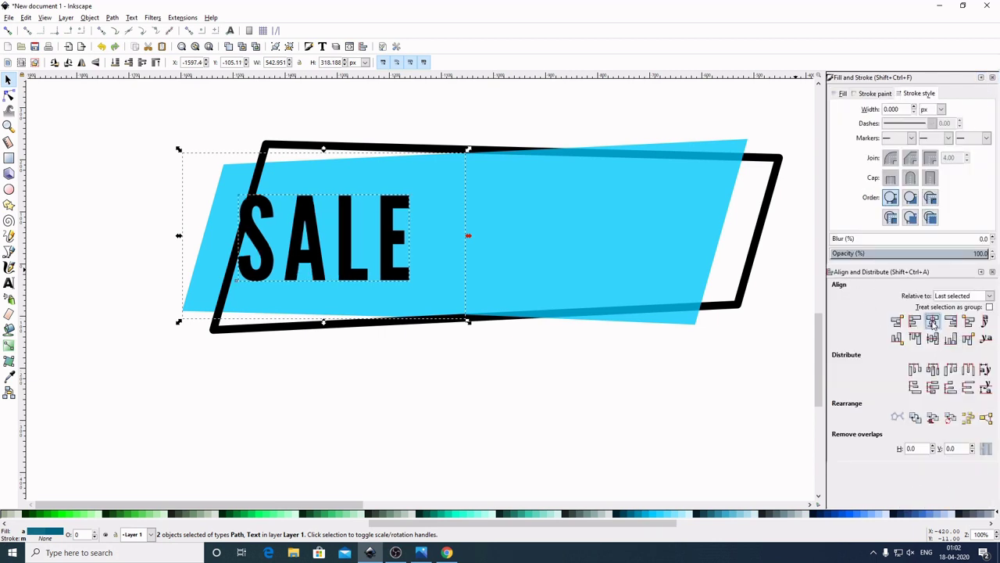
pyautogui.click(934, 339)
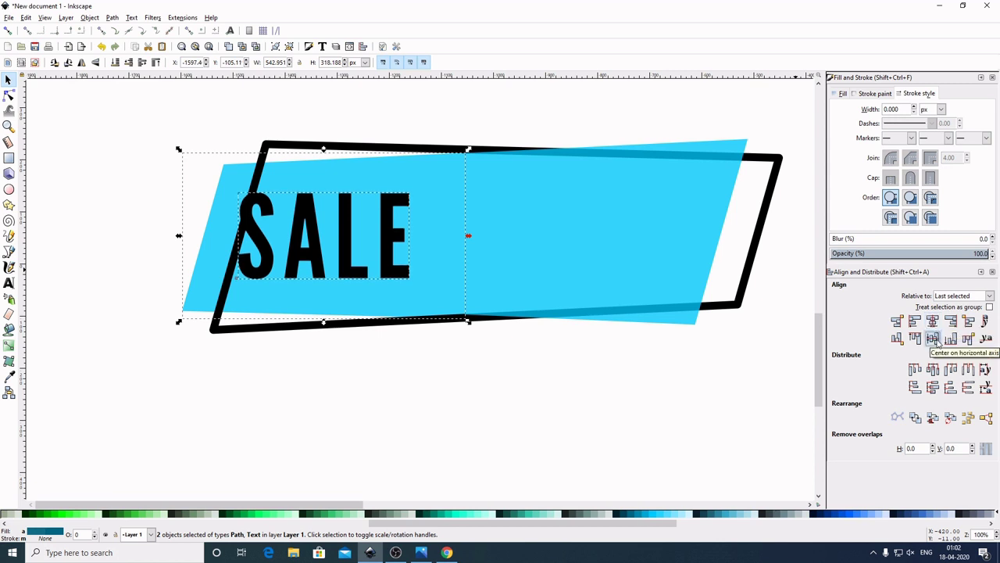
# Move the SALE text horizontally until it sits fully inside the black outline, and fill it with a very dark blue.
pyautogui.click(531, 414)
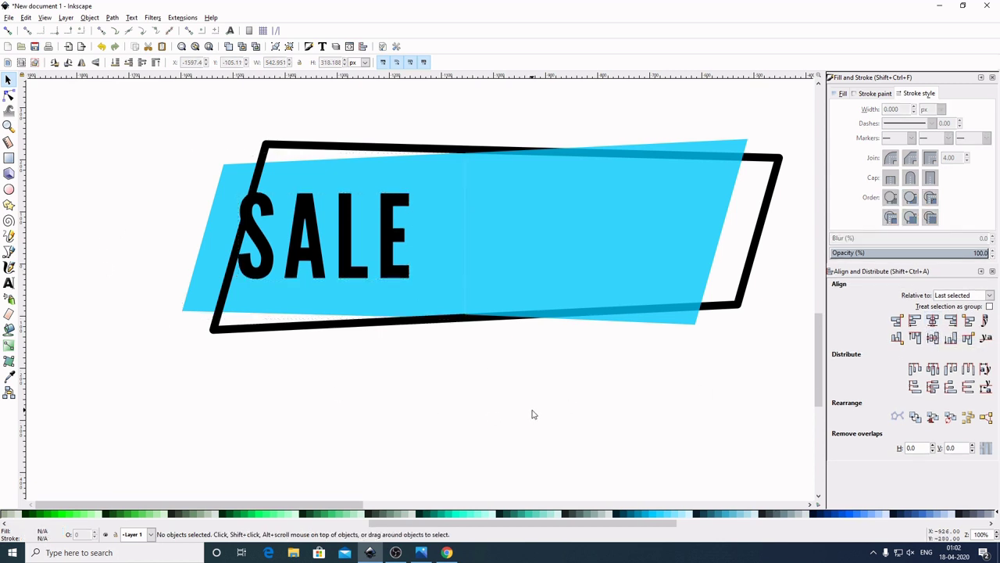
pyautogui.click(350, 248)
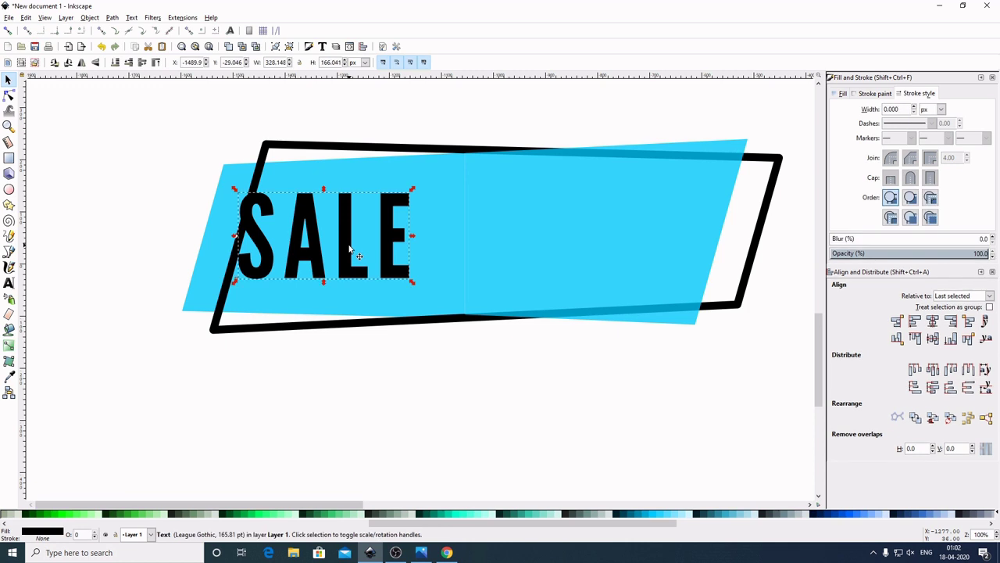
pyautogui.moveTo(350, 247); pyautogui.dragTo(381, 238)
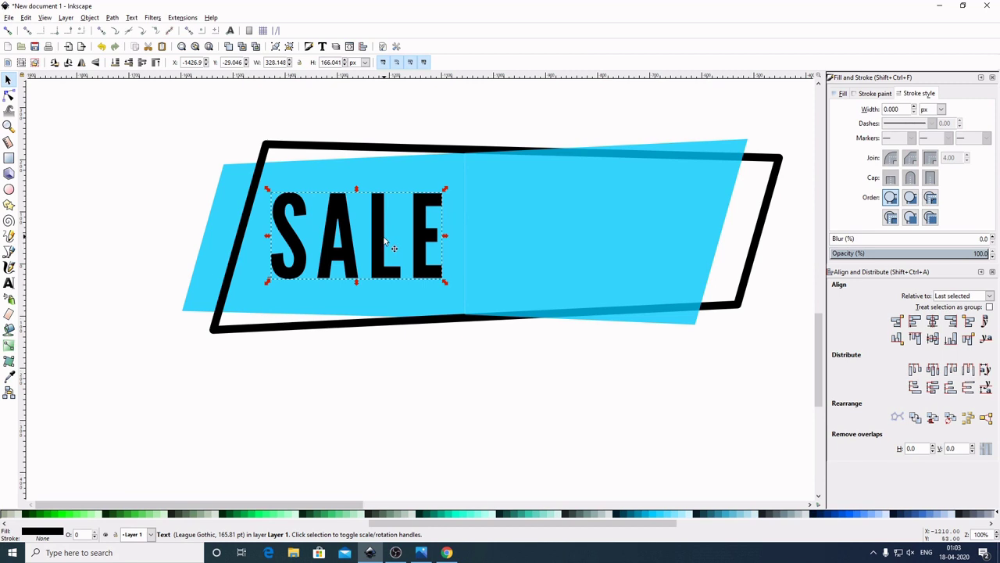
pyautogui.click(616, 518)
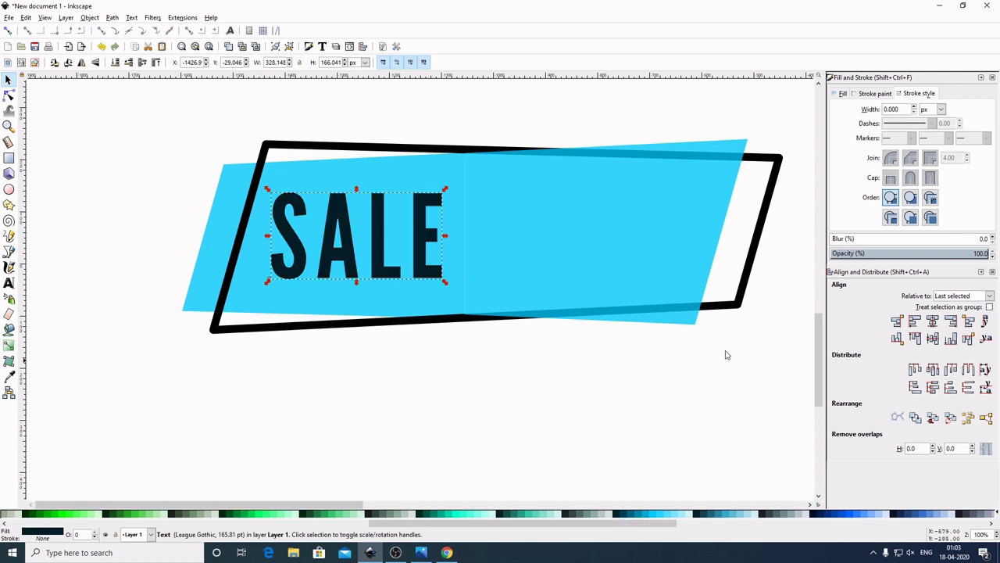
# Try turquoise and green on the slanted outline's stroke, and settle on the same very dark blue as the SALE text.
pyautogui.click(757, 252)
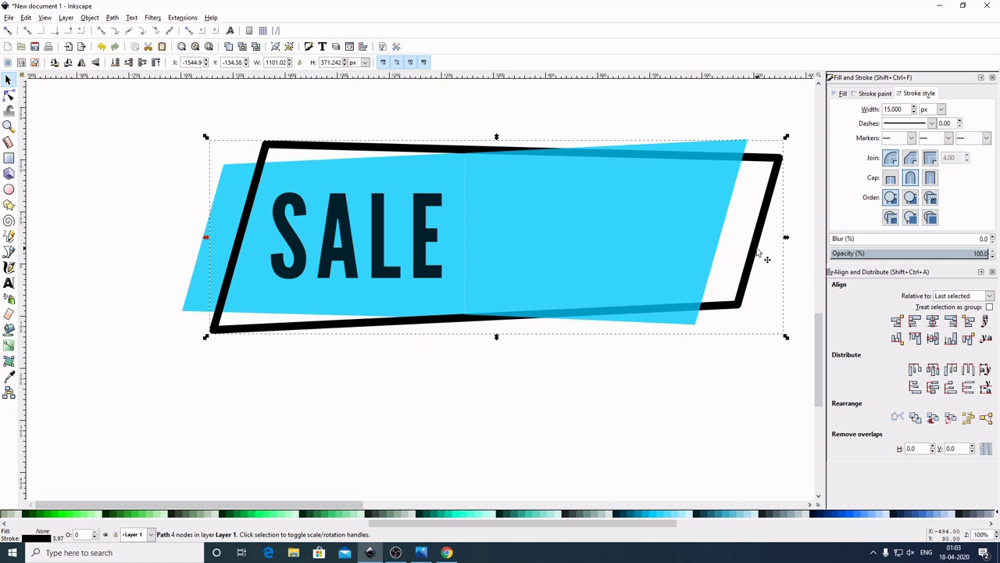
pyautogui.keyDown('shift'); pyautogui.click(619, 518); pyautogui.keyUp('shift')
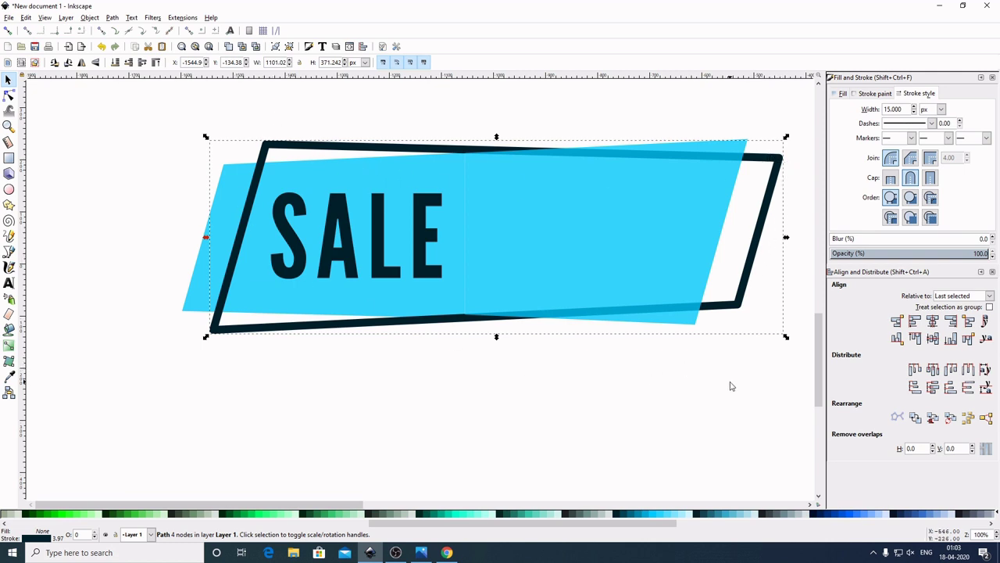
pyautogui.keyDown('shift'); pyautogui.click(464, 517); pyautogui.keyUp('shift')
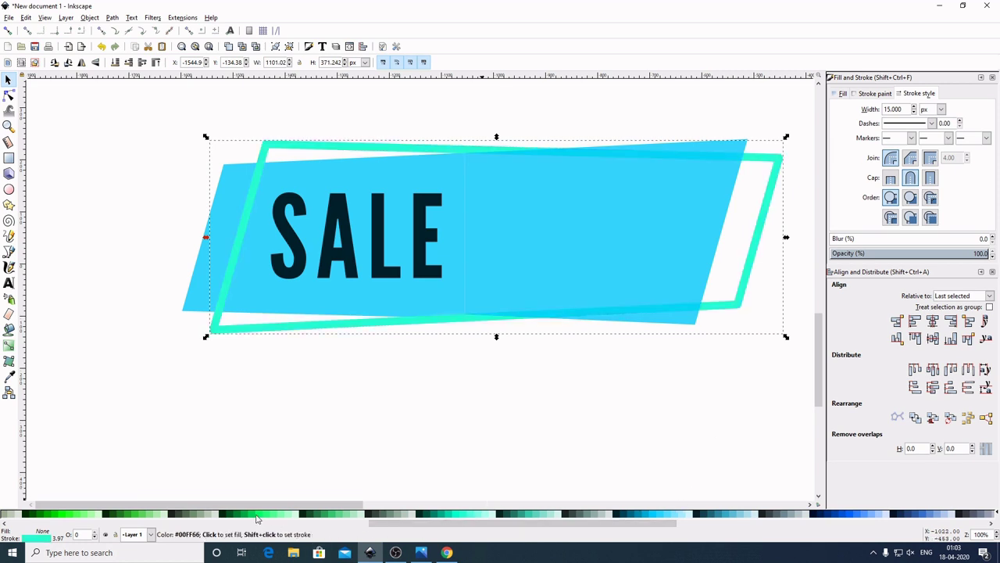
pyautogui.keyDown('shift'); pyautogui.click(258, 518); pyautogui.keyUp('shift')
pyautogui.keyDown('shift'); pyautogui.click(617, 517); pyautogui.keyUp('shift')
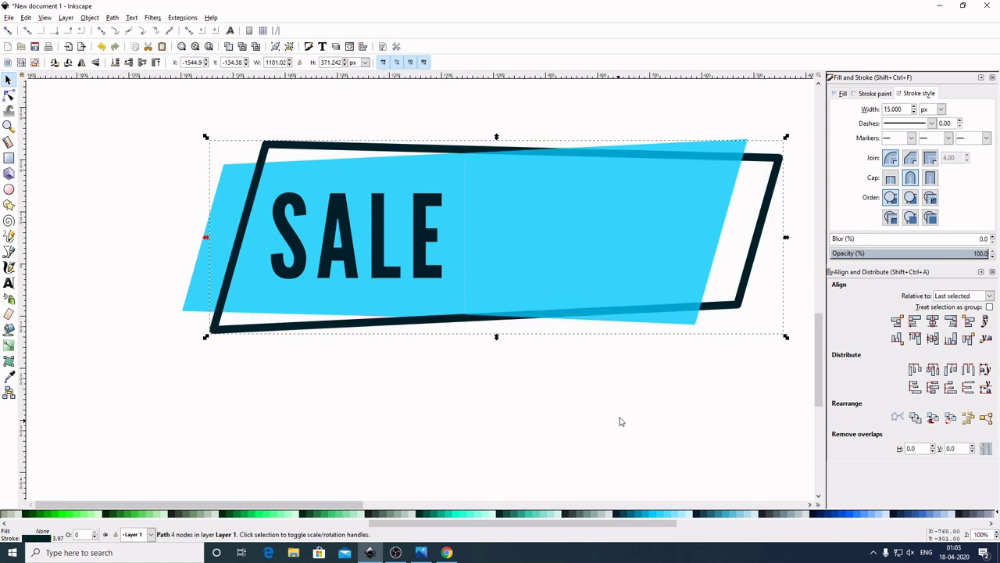
# Duplicate the SALE text, place the copy on the right blue half and shrink it proportionally to about 166 by 84 px.
pyautogui.click(336, 252)
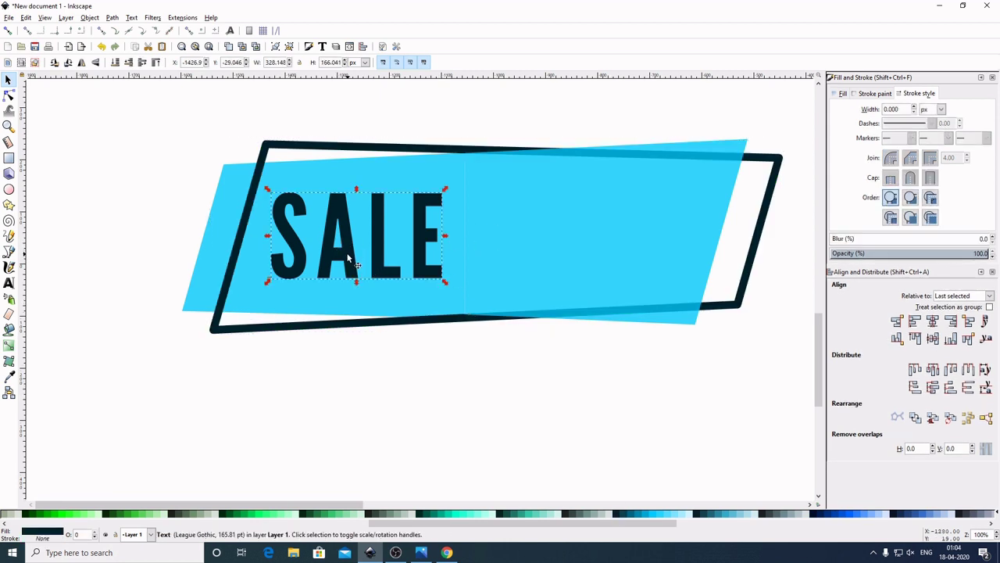
pyautogui.rightClick(348, 254)
pyautogui.click(391, 325)
pyautogui.moveTo(336, 250); pyautogui.dragTo(572, 230)
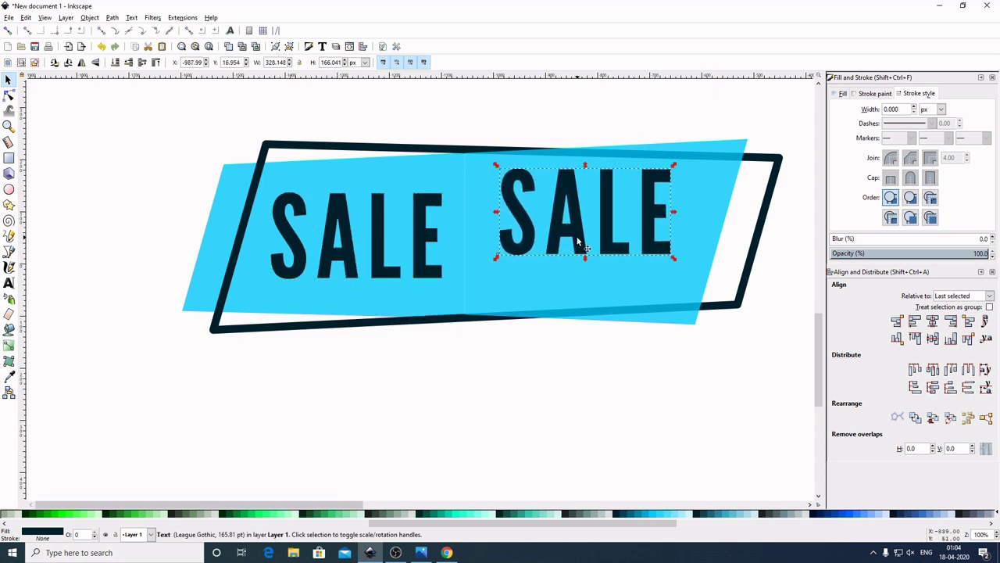
pyautogui.moveTo(675, 260); pyautogui.dragTo(641, 239)
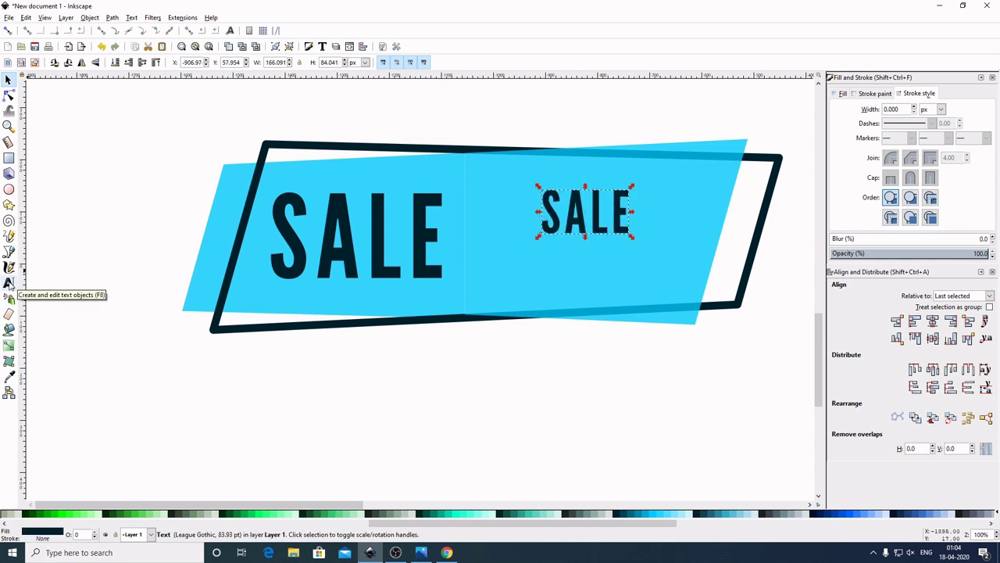
# Replace the wording of the small SALE copy with END OF YEAR.
pyautogui.click(9, 283)
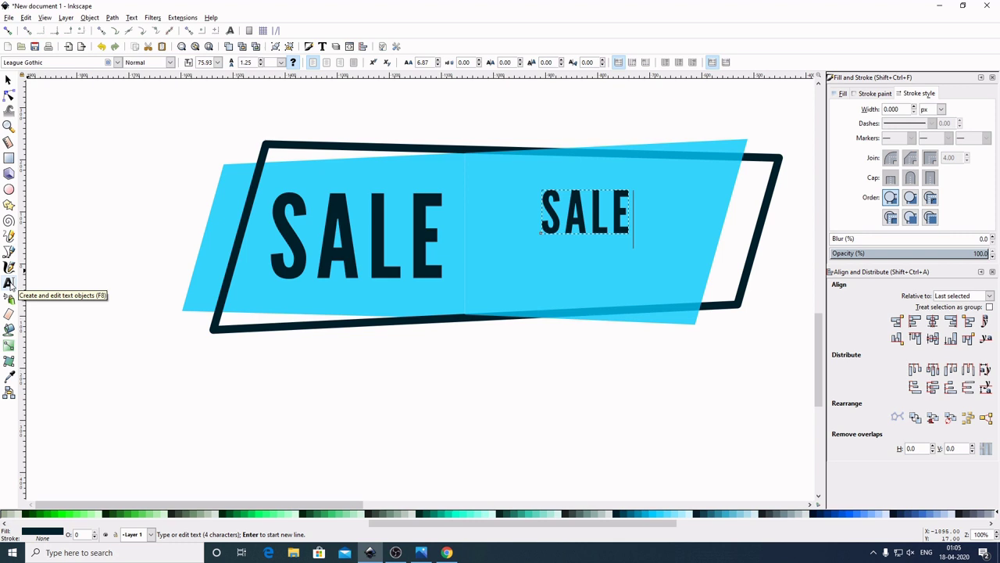
pyautogui.press('BackSpace')
pyautogui.press('BackSpace')
pyautogui.press('BackSpace')
pyautogui.press('BackSpace')
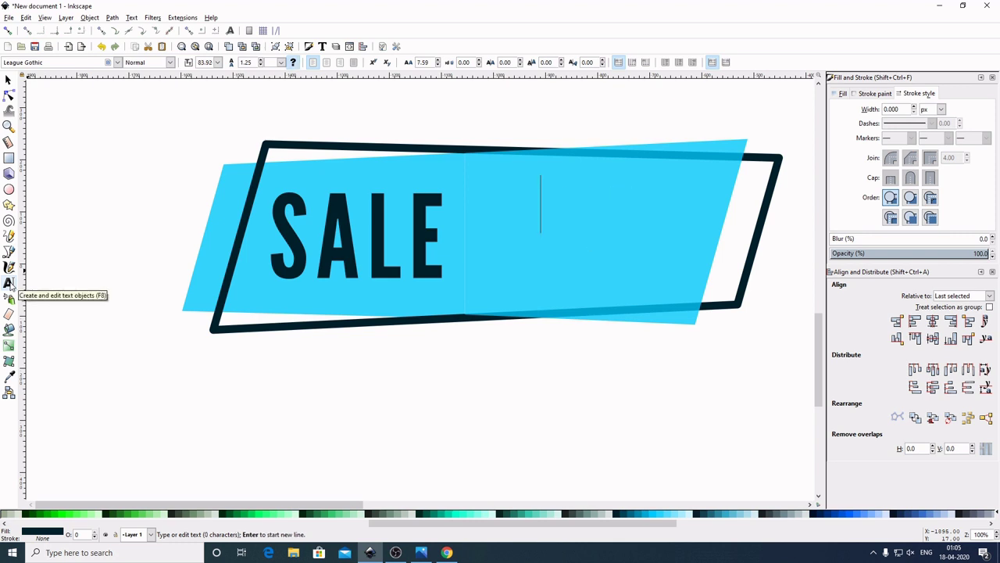
pyautogui.write('END ')
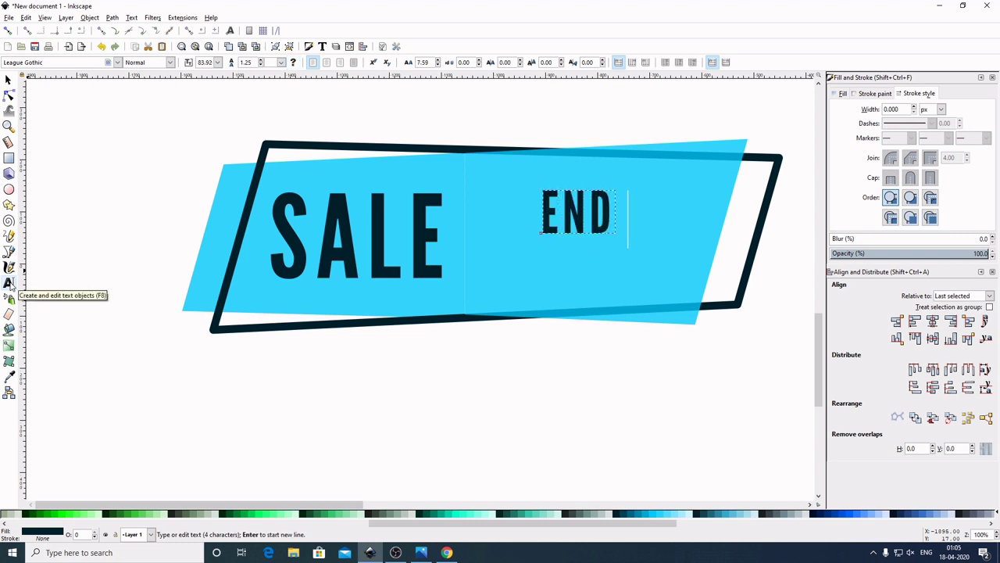
pyautogui.write('OF YEAR')
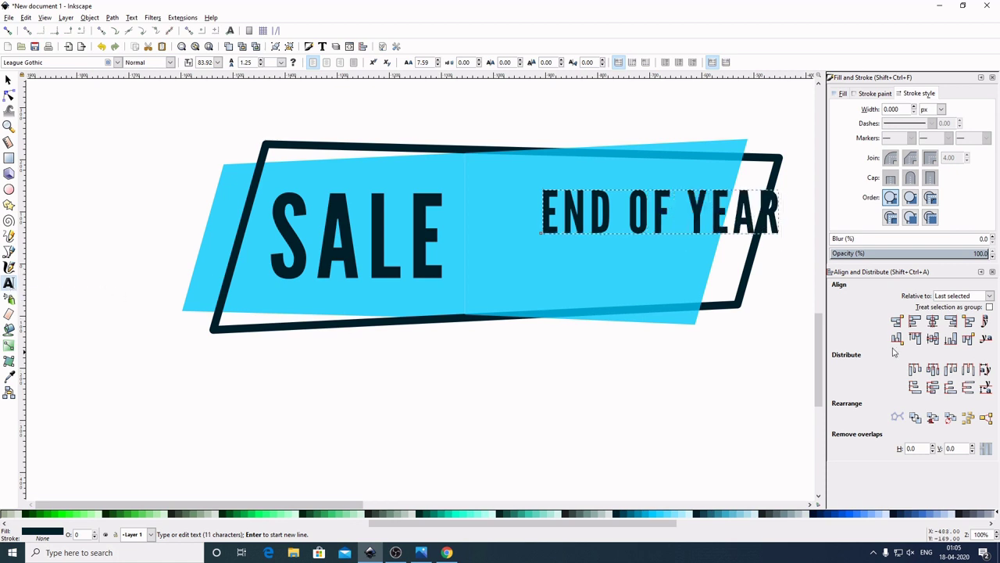
# Fit the END OF YEAR text inside the right blue half, shrinking it proportionally to about 280 by 52 px.
pyautogui.click(8, 79)
pyautogui.moveTo(662, 211); pyautogui.dragTo(601, 211)
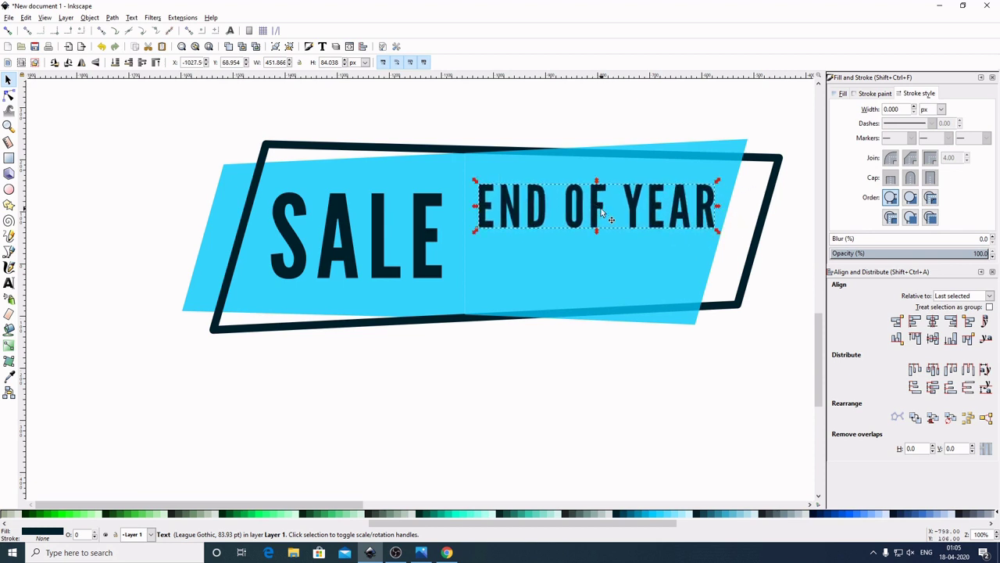
pyautogui.moveTo(719, 232); pyautogui.dragTo(704, 223)
pyautogui.moveTo(623, 208); pyautogui.dragTo(617, 223)
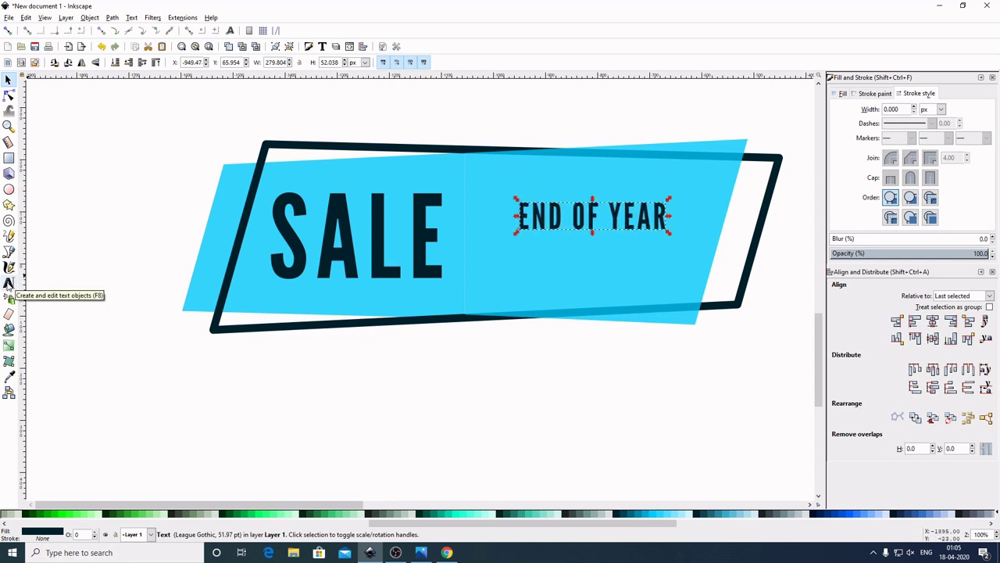
# Set the letter spacing of END OF YEAR to 15 and move the widened text back inside the right blue half.
pyautogui.click(9, 285)
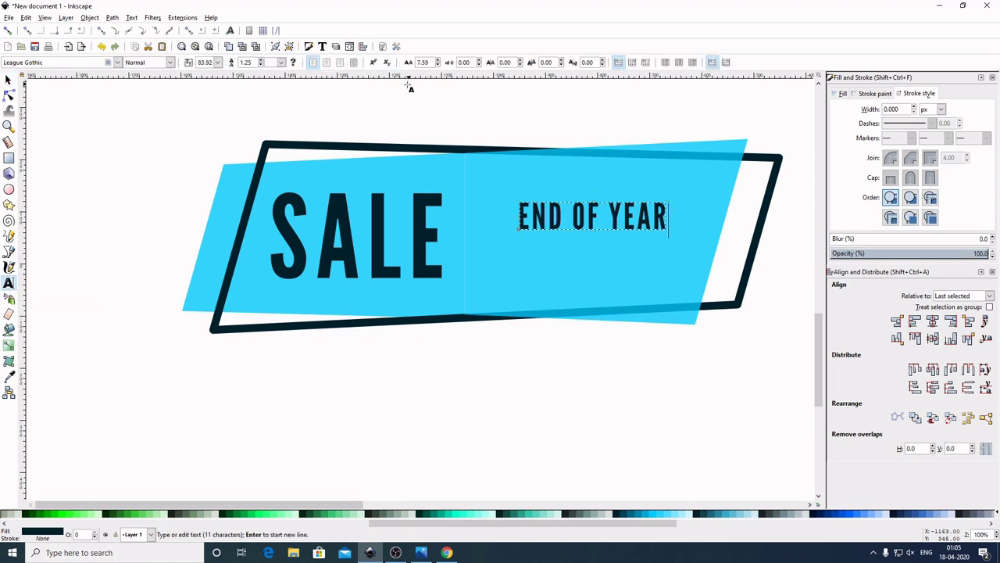
pyautogui.doubleClick(424, 62)
pyautogui.write('15')
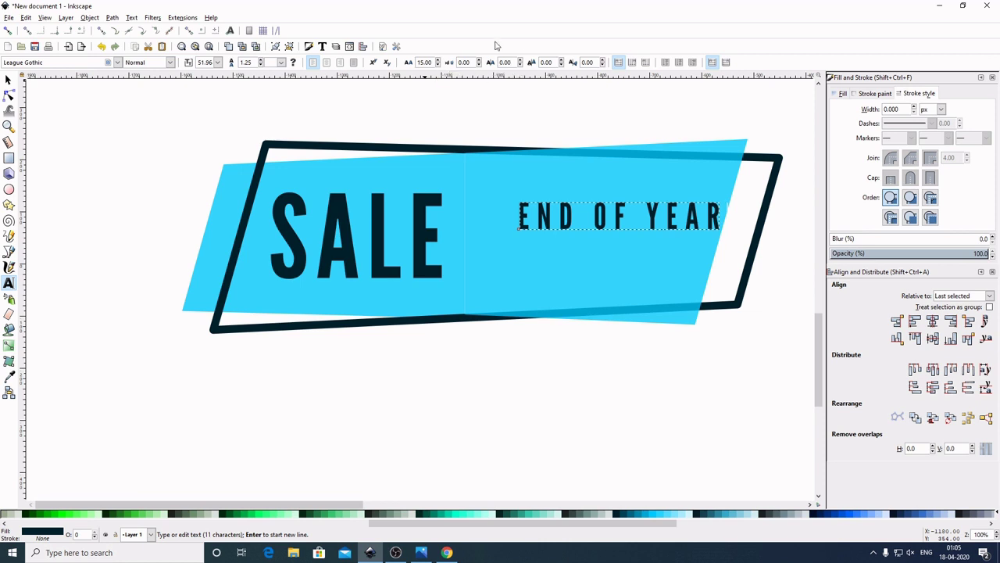
pyautogui.click(8, 79)
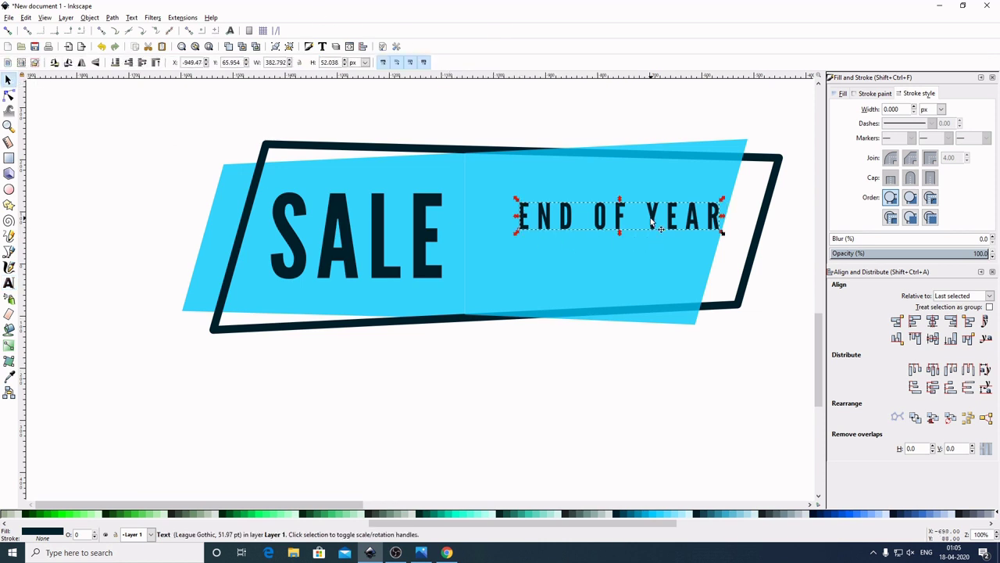
pyautogui.moveTo(653, 221); pyautogui.dragTo(621, 219)
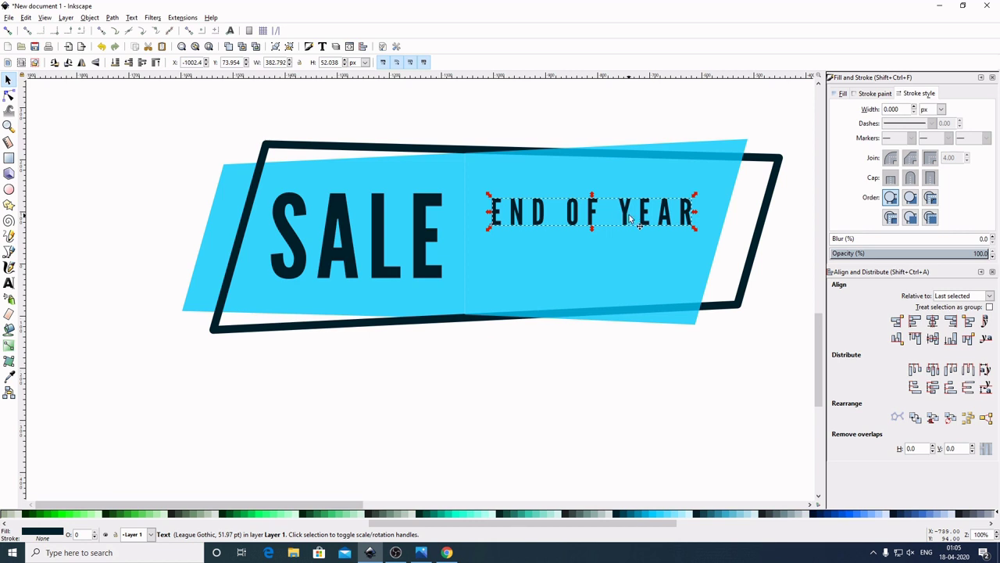
# Duplicate the END OF YEAR text and place the copy directly below the original.
pyautogui.rightClick(625, 218)
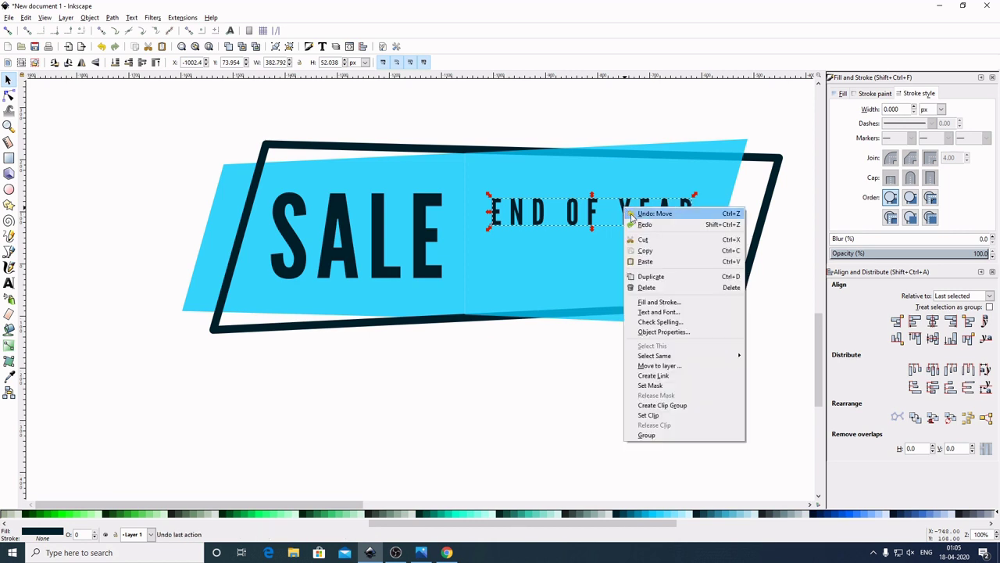
pyautogui.click(661, 282)
pyautogui.moveTo(625, 218); pyautogui.dragTo(630, 257)
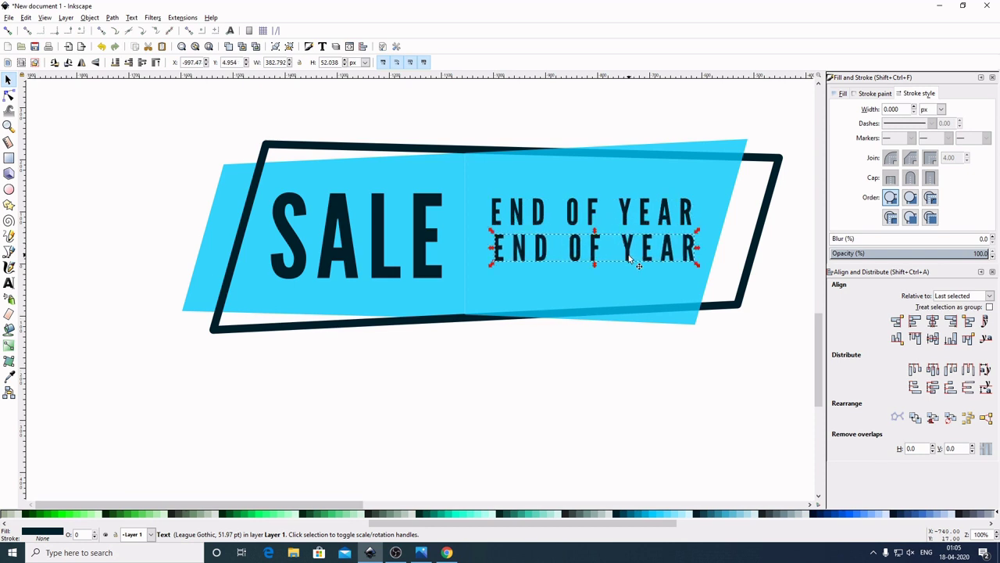
# Replace the lower copy's wording with SALE 2020 and centre it by eye just beneath END OF YEAR.
pyautogui.click(10, 286)
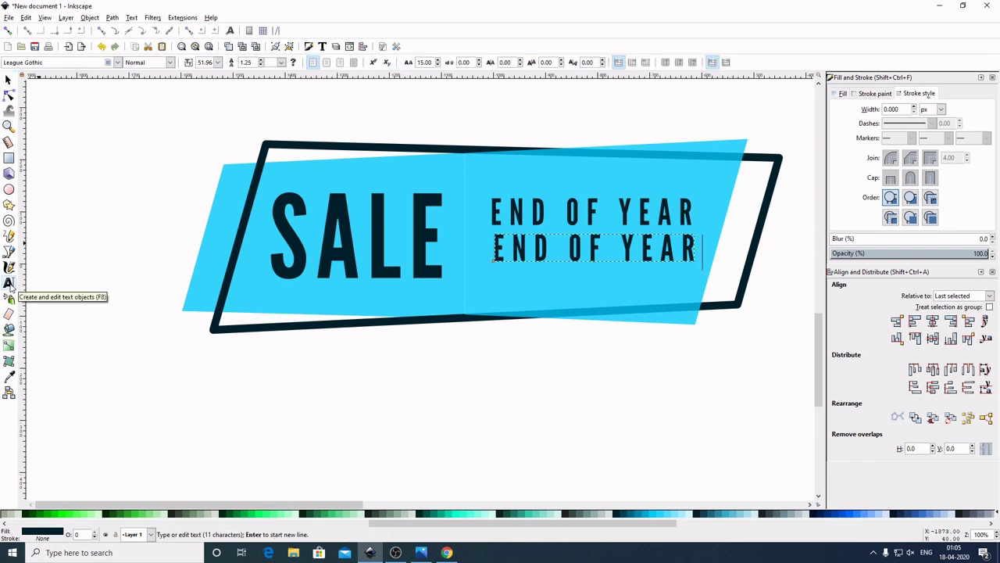
pyautogui.press('BackSpace')
pyautogui.press('BackSpace')
pyautogui.press('BackSpace')
pyautogui.press('BackSpace')
pyautogui.press('BackSpace')
pyautogui.press('BackSpace')
pyautogui.press('BackSpace')
pyautogui.press('BackSpace')
pyautogui.press('BackSpace')
pyautogui.press('BackSpace')
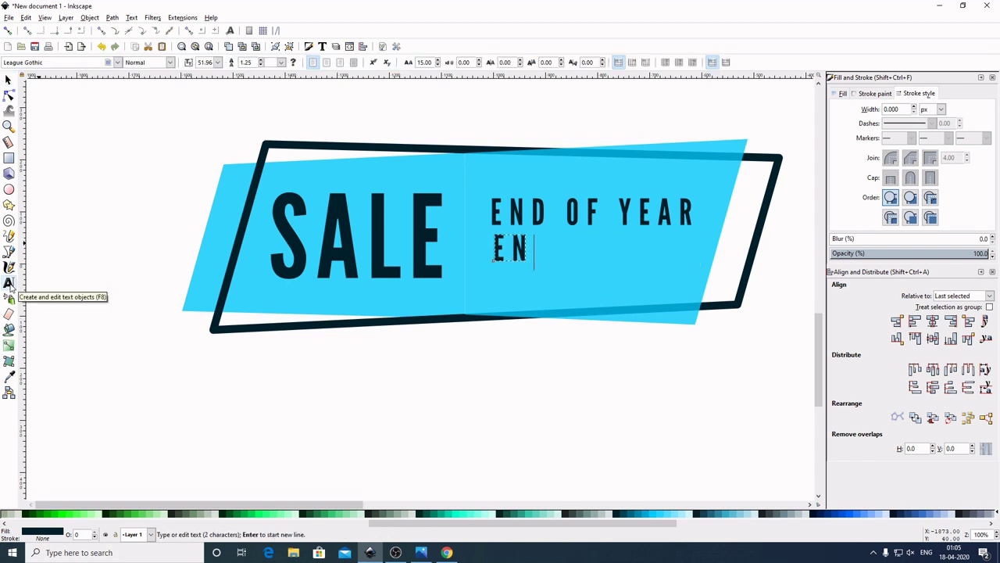
pyautogui.press('BackSpace')
pyautogui.write('SA')
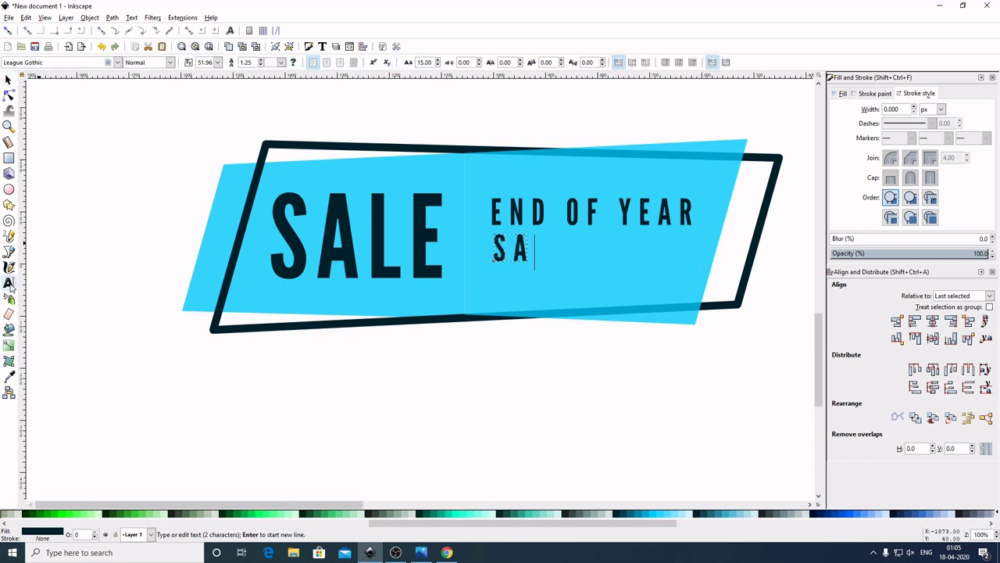
pyautogui.write('LE 2020')
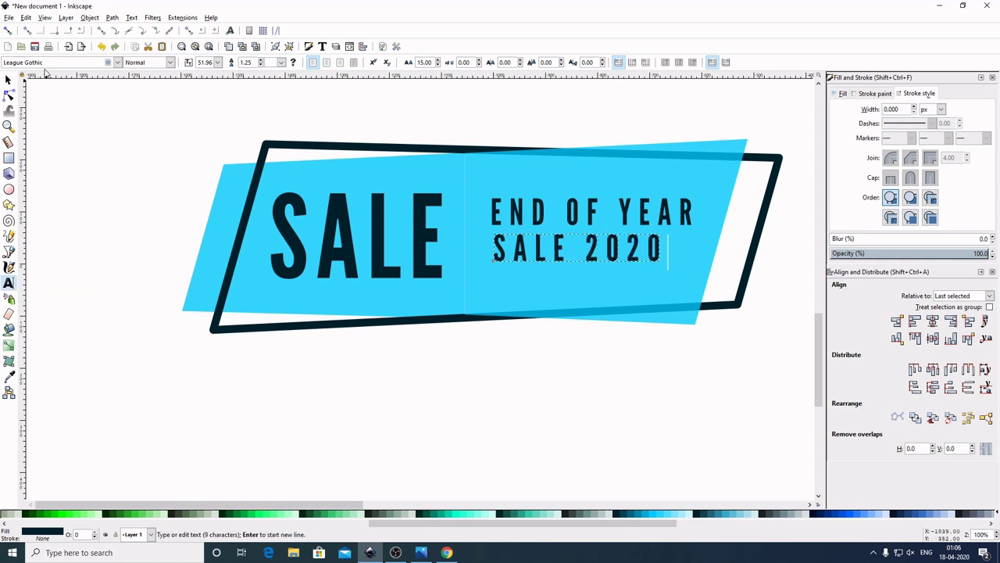
pyautogui.click(8, 81)
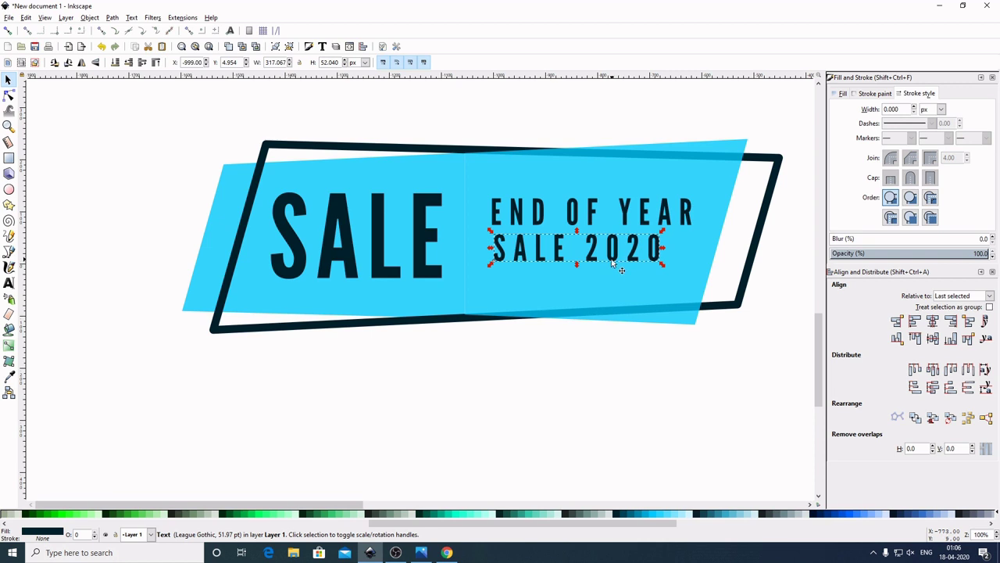
pyautogui.moveTo(611, 256); pyautogui.dragTo(623, 256)
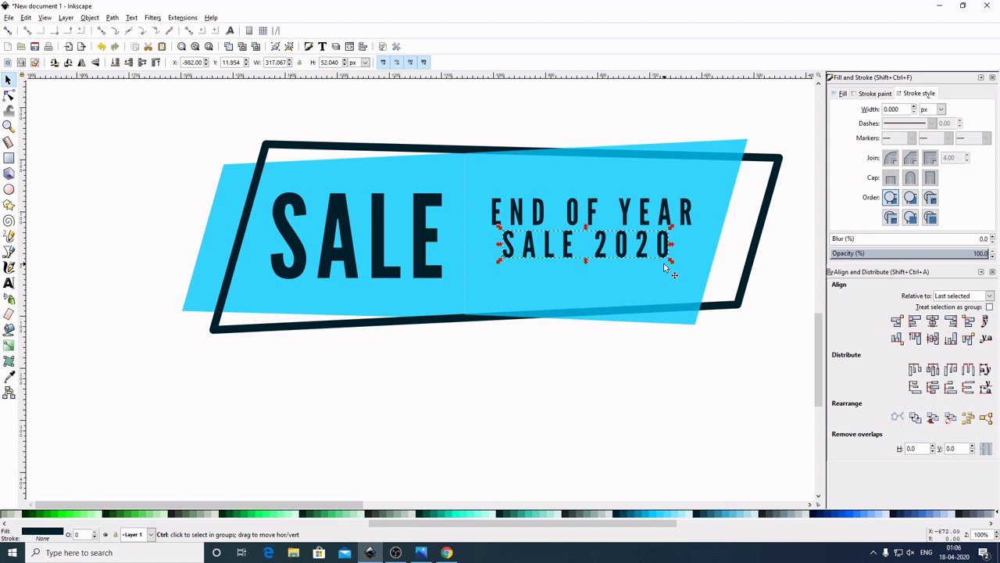
pyautogui.moveTo(672, 261); pyautogui.dragTo(667, 258)
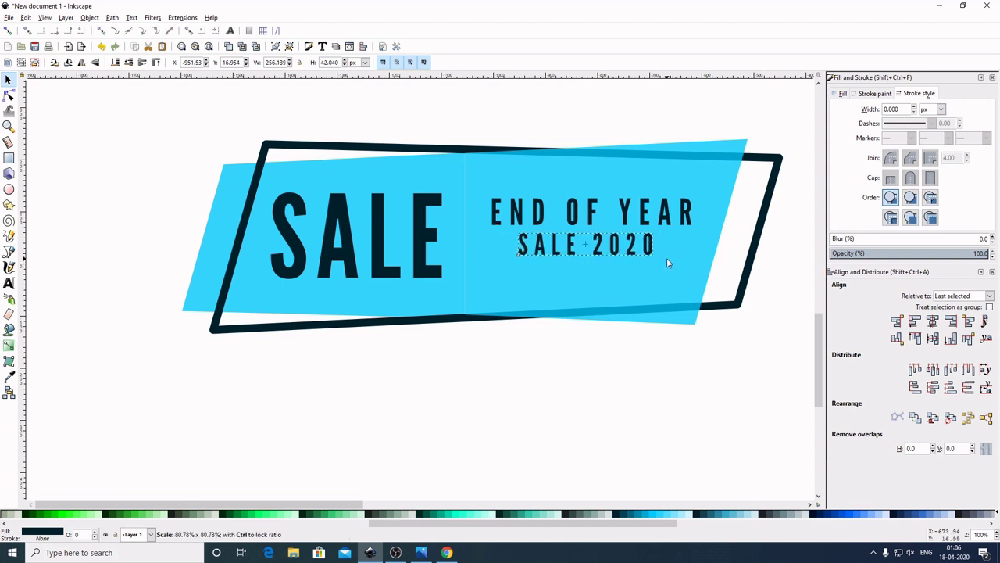
pyautogui.moveTo(667, 258); pyautogui.dragTo(663, 261)
pyautogui.hotkey('ctrl', 'z')
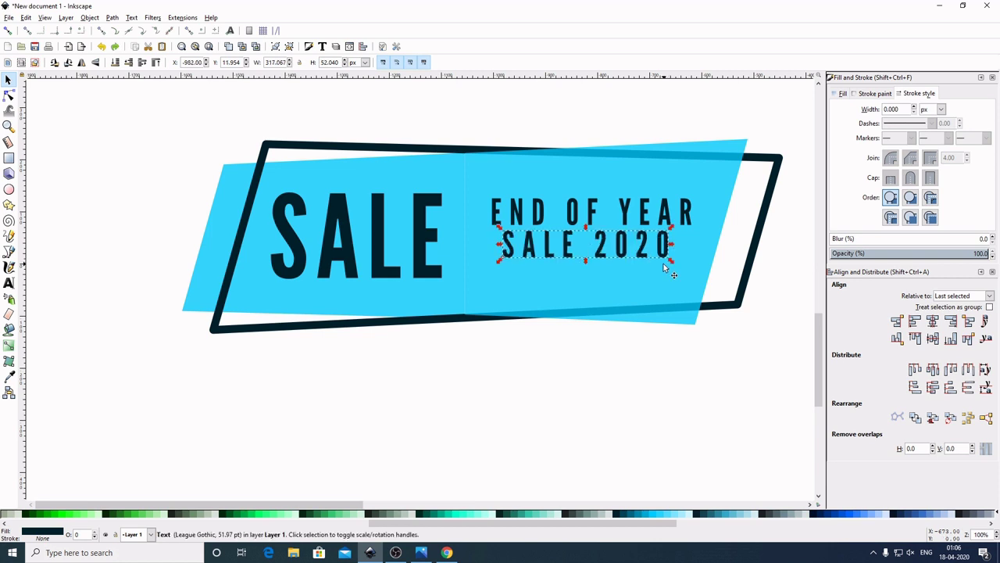
# Shrink the SALE 2020 text proportionally about its centre to about 268 by 44 px, and deselect it.
pyautogui.press('ctrl')
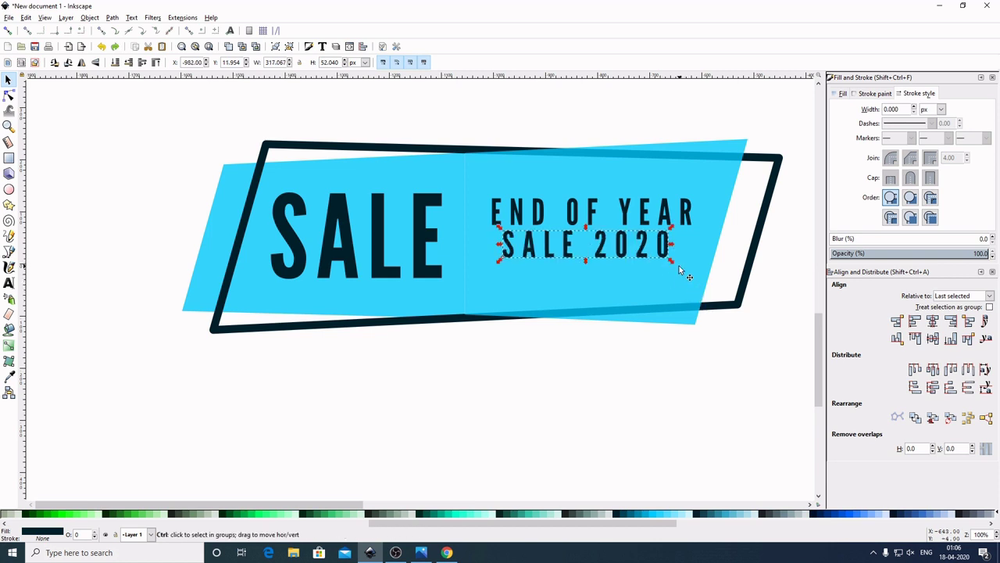
pyautogui.moveTo(673, 263); pyautogui.dragTo(669, 264)
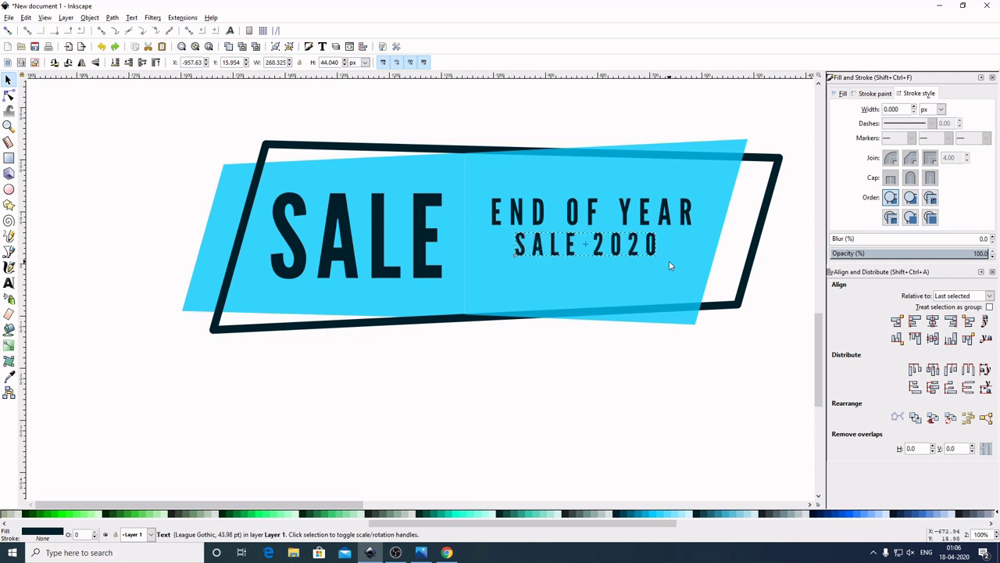
pyautogui.moveTo(669, 264); pyautogui.dragTo(669, 264)
pyautogui.click(693, 403)
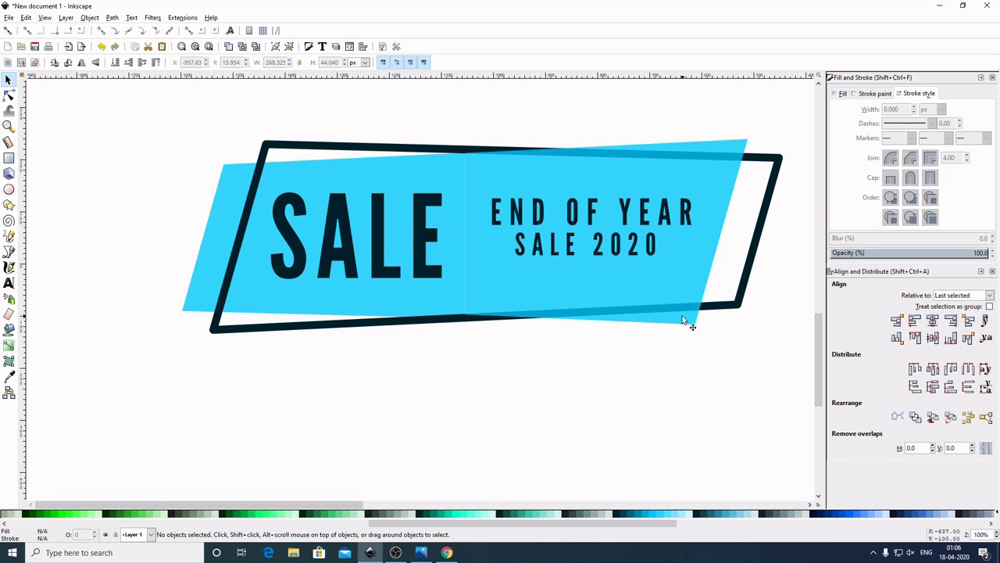
# Duplicate the whole banner with its lettering, place the copy below the original, and flip the copy vertically.
pyautogui.moveTo(131, 98); pyautogui.dragTo(801, 385)
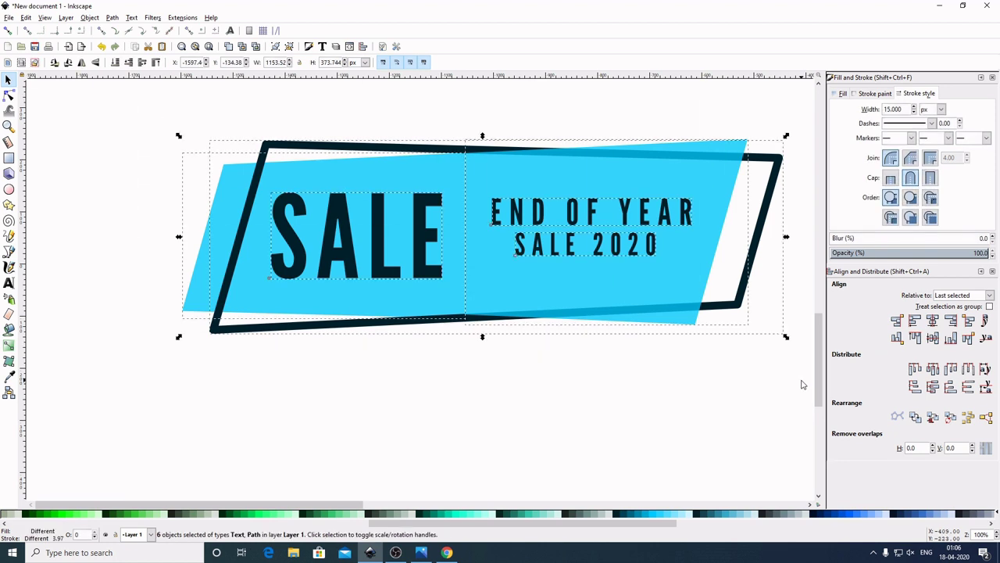
pyautogui.rightClick(551, 169)
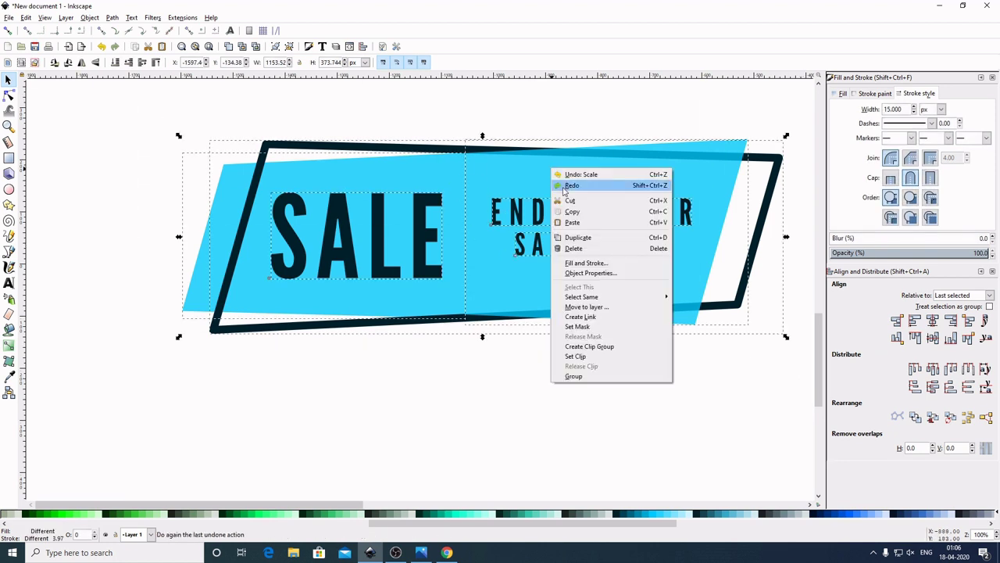
pyautogui.click(586, 237)
pyautogui.moveTo(647, 173); pyautogui.dragTo(627, 408)
pyautogui.scroll(-1, 684, 363)
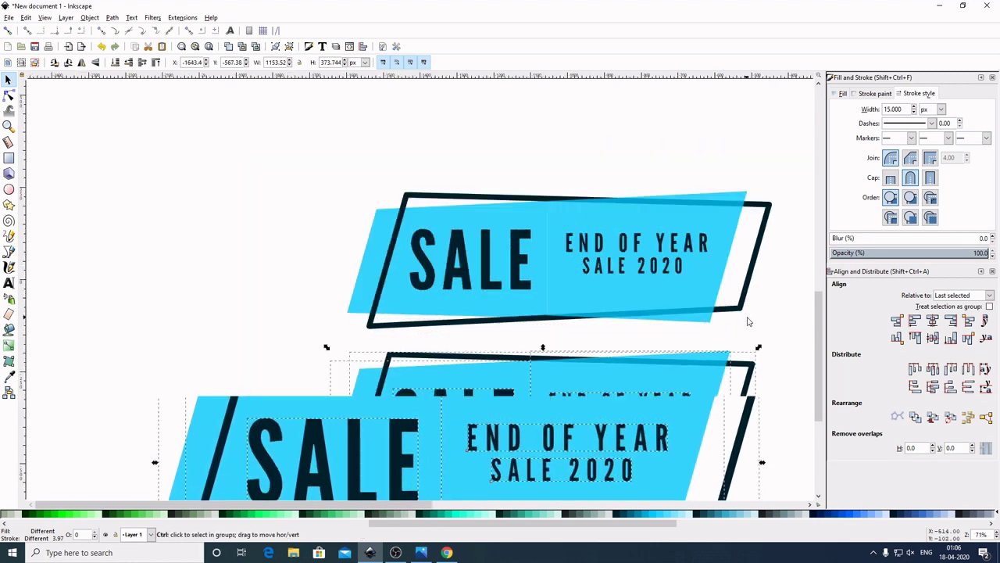
pyautogui.scroll(-3, 779, 330)
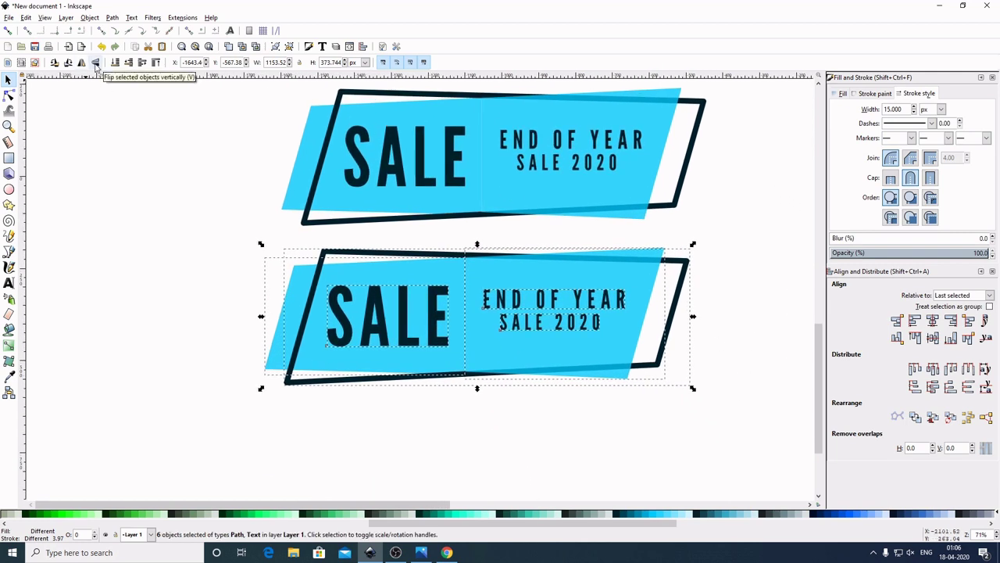
pyautogui.click(95, 66)
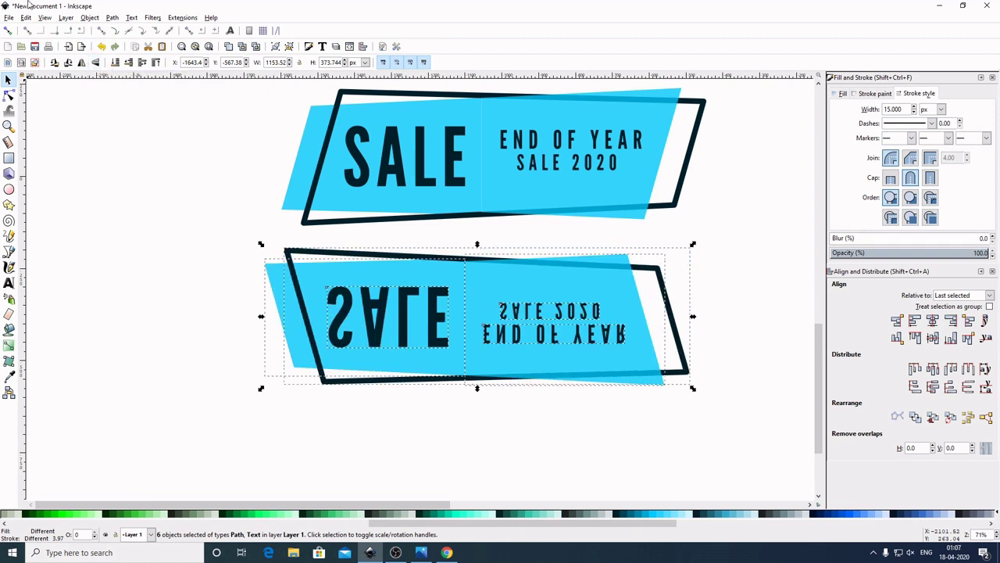
pyautogui.click(759, 209)
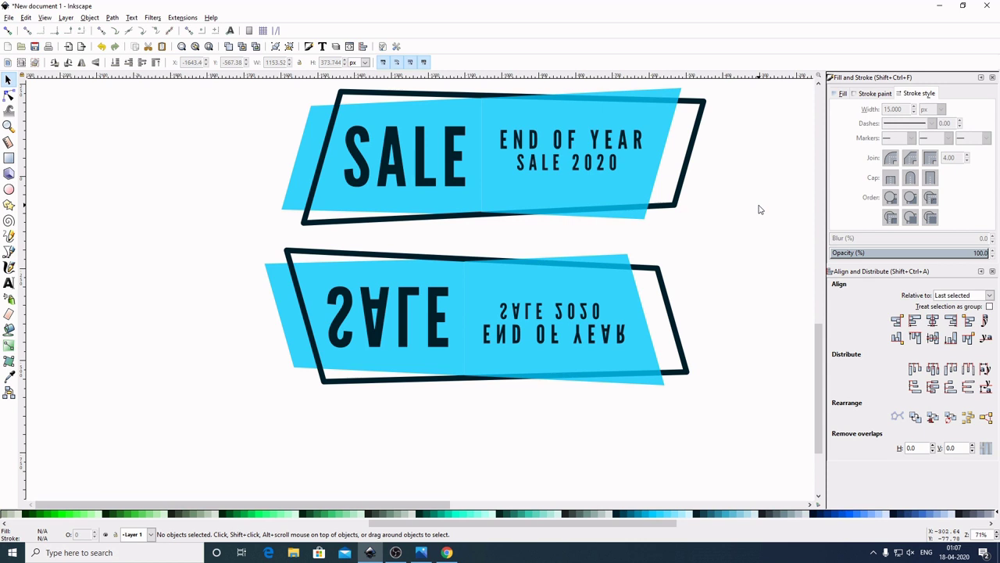
# Delete the upside-down SALE, SALE 2020 and END OF YEAR texts from the flipped lower banner.
pyautogui.click(401, 317)
pyautogui.press('Delete')
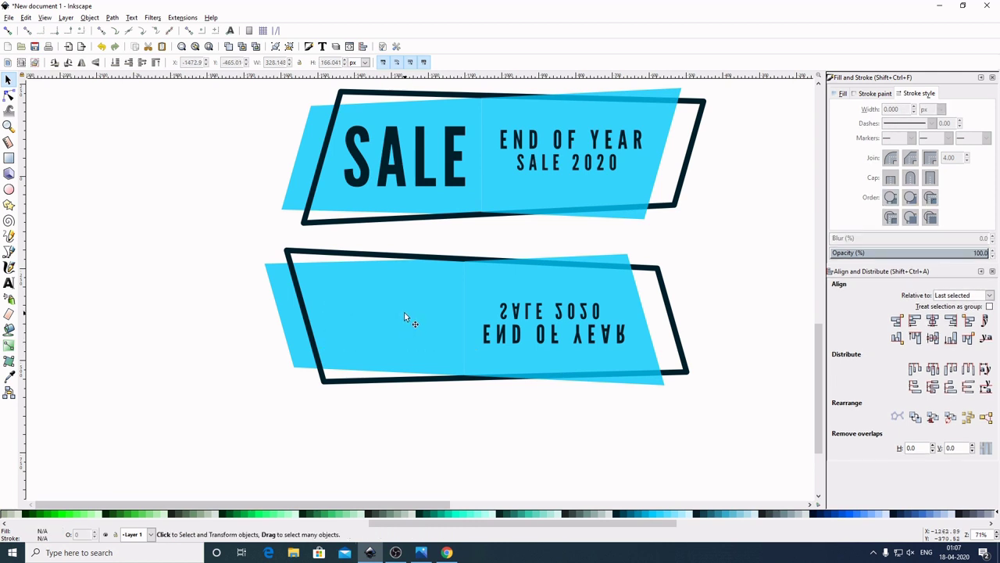
pyautogui.click(556, 316)
pyautogui.click(560, 316)
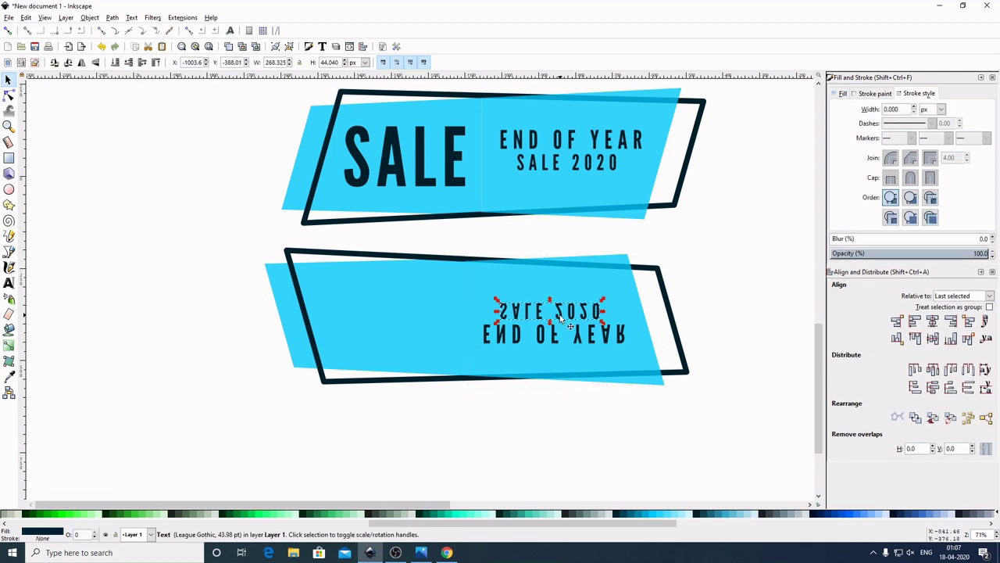
pyautogui.press('Delete')
pyautogui.click(556, 343)
pyautogui.press('Delete')
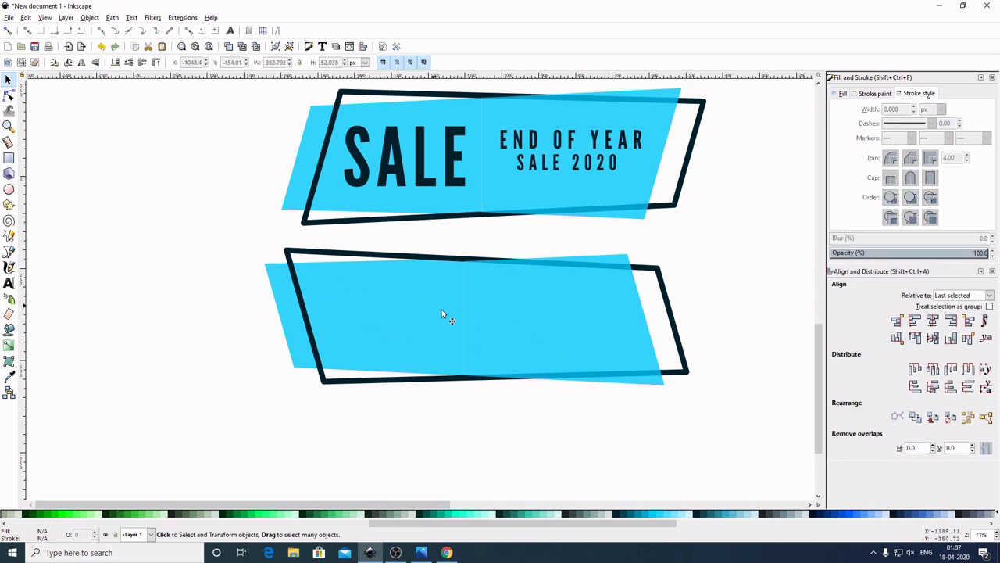
# Duplicate the upper banner's large SALE text and place the copy in the left half of the lower banner.
pyautogui.click(422, 184)
pyautogui.rightClick(423, 183)
pyautogui.click(450, 251)
pyautogui.moveTo(438, 194); pyautogui.dragTo(418, 344)
pyautogui.click(418, 344)
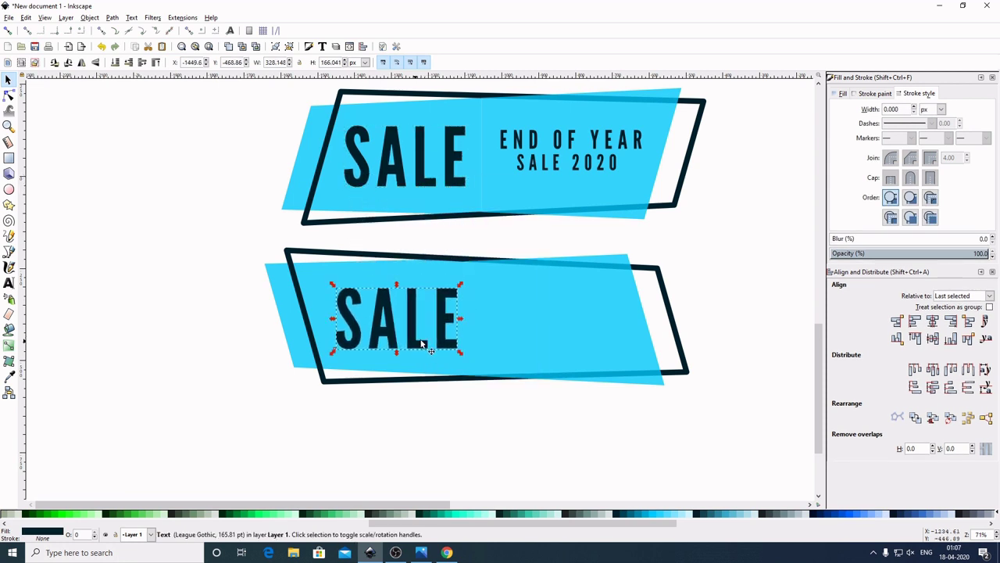
pyautogui.click(709, 266)
# Duplicate the upper banner's END OF YEAR and SALE 2020 texts together and place the copies in the lower banner's right half.
pyautogui.click(571, 143)
pyautogui.press('shift')
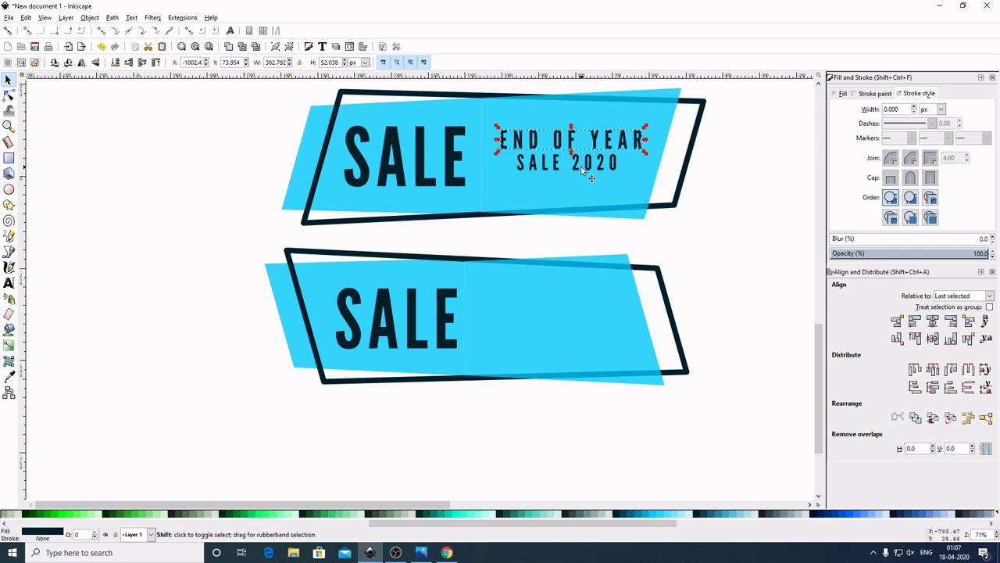
pyautogui.keyDown('shift'); pyautogui.click(578, 172); pyautogui.keyUp('shift')
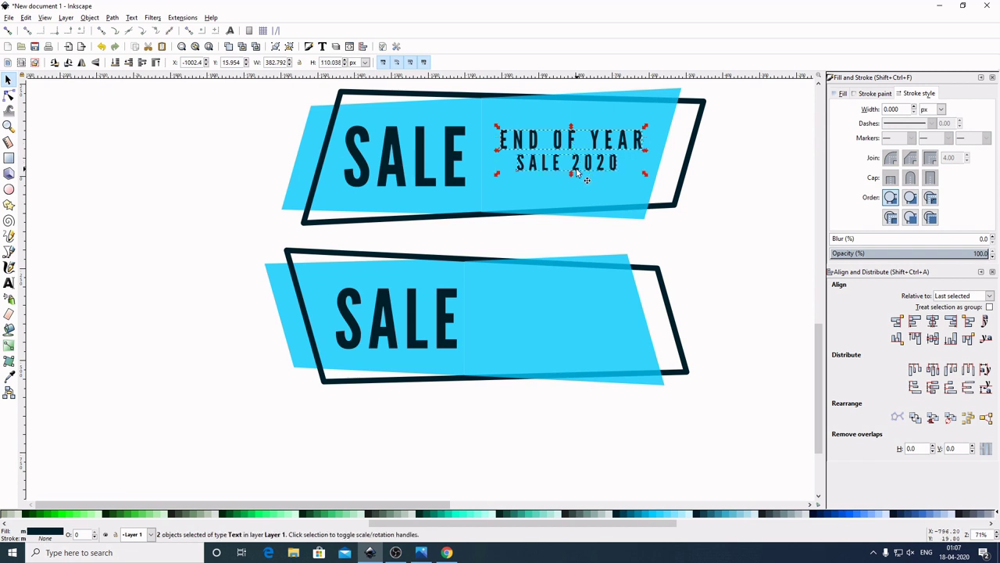
pyautogui.moveTo(577, 164)
pyautogui.mouseDown()
pyautogui.moveTo(568, 229)
pyautogui.moveTo(560, 180)
pyautogui.moveTo(575, 164)
pyautogui.mouseUp()
pyautogui.rightClick(578, 168)
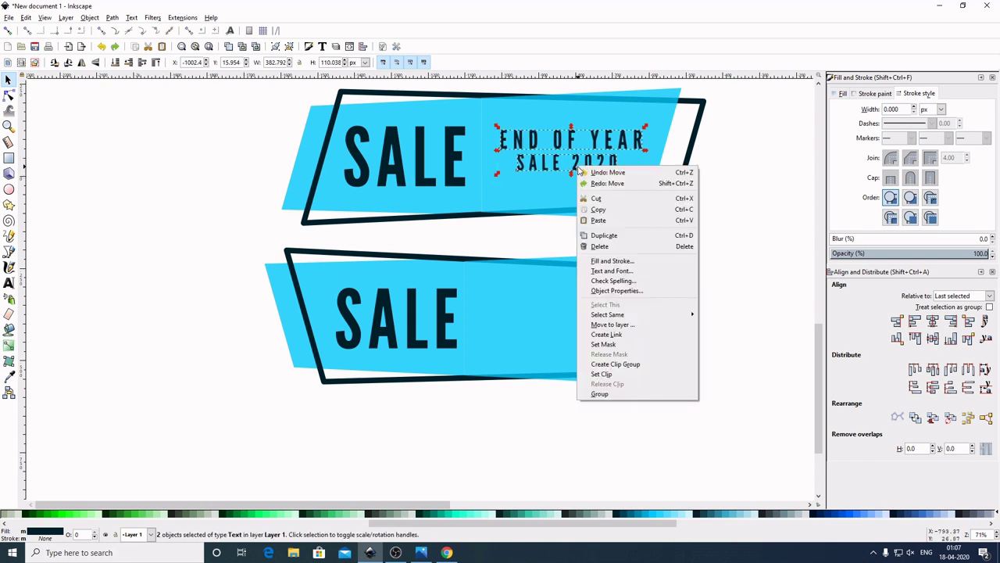
pyautogui.click(598, 235)
pyautogui.moveTo(576, 170); pyautogui.dragTo(558, 339)
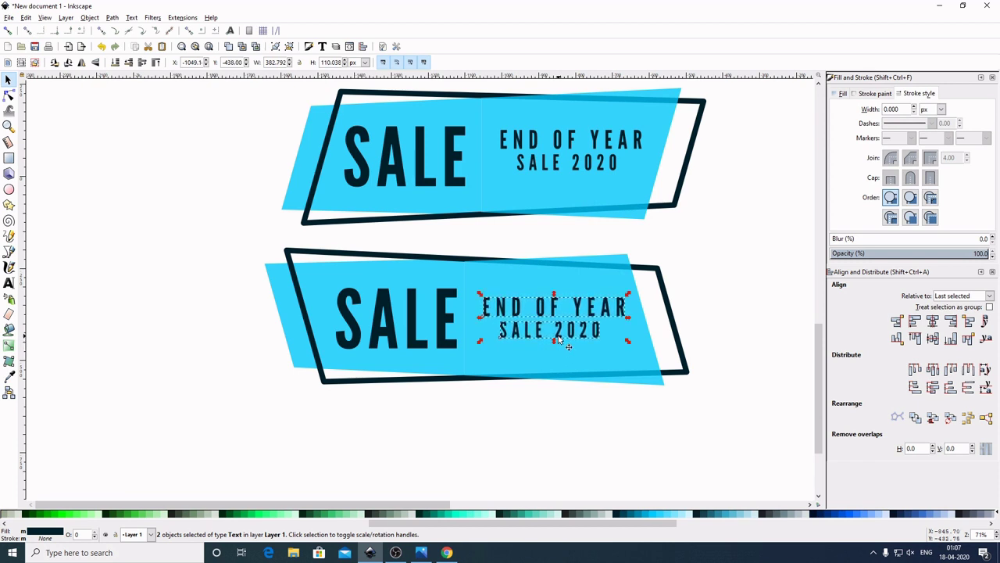
pyautogui.click(735, 222)
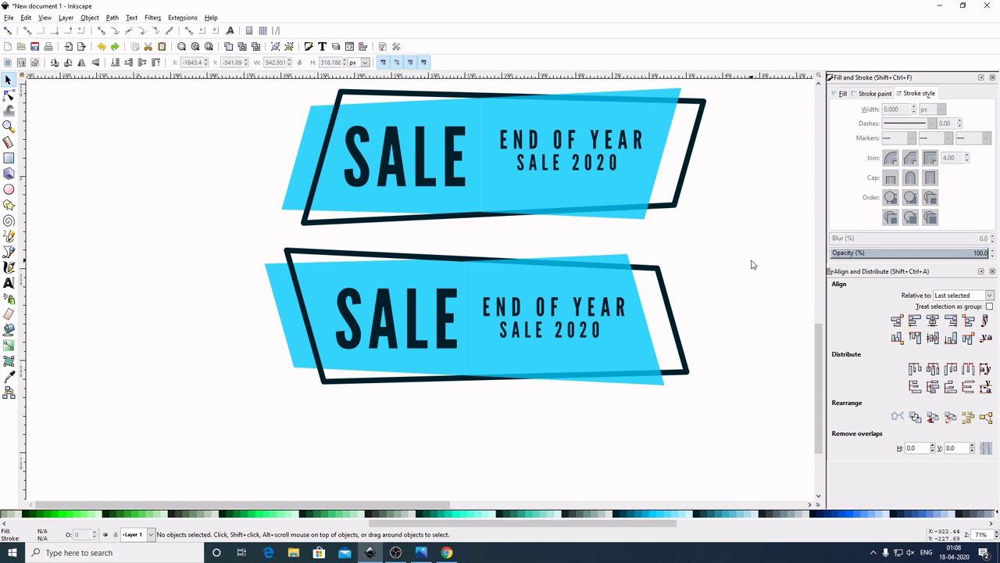
# Recolour both blue halves of the lower banner with the same turquoise-green fill and deselect.
pyautogui.click(643, 362)
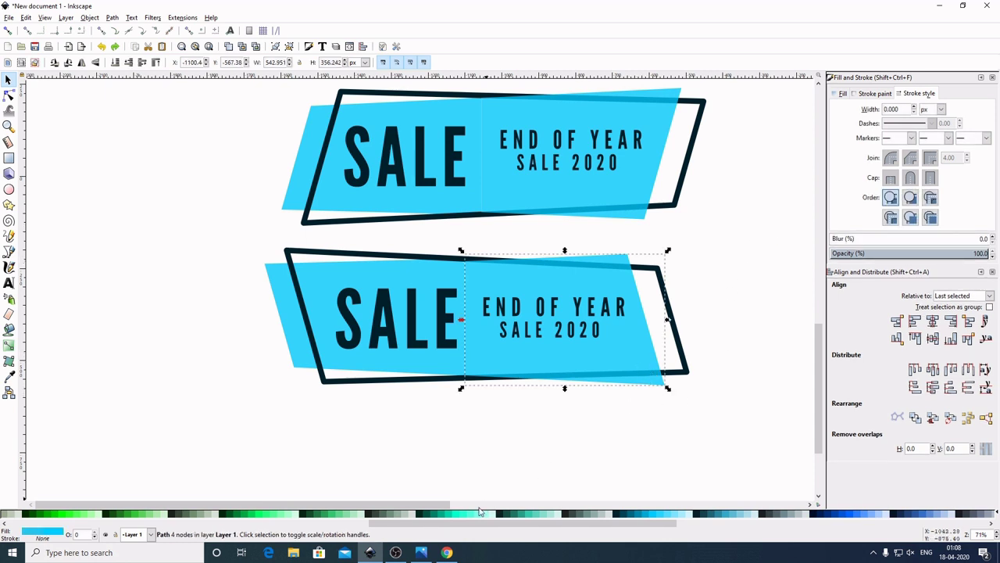
pyautogui.click(454, 515)
pyautogui.click(434, 360)
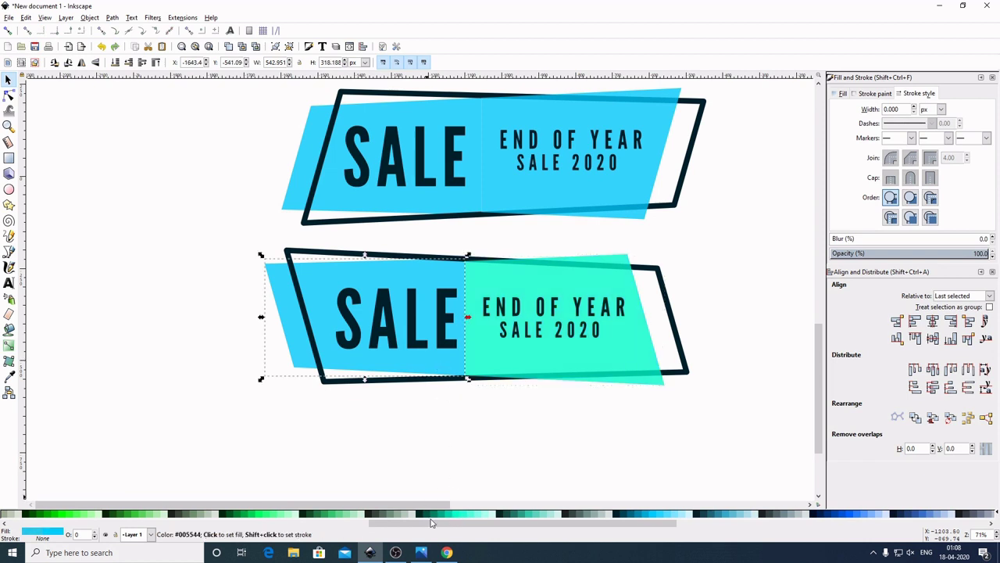
pyautogui.click(454, 515)
pyautogui.click(708, 455)
pyautogui.press('ctrl')
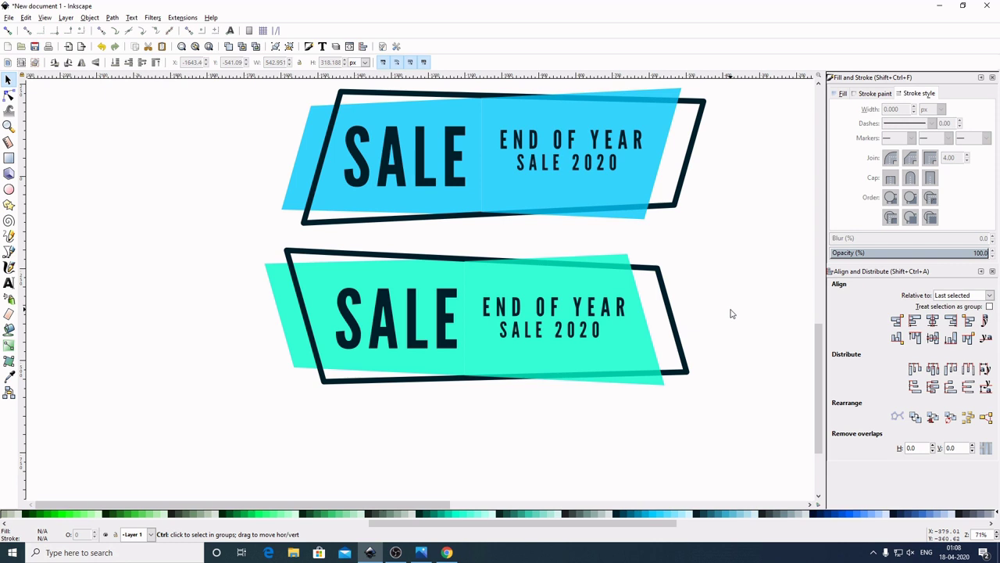
pyautogui.scroll(-1, 731, 314)
pyautogui.hscroll(2, 673, 306)
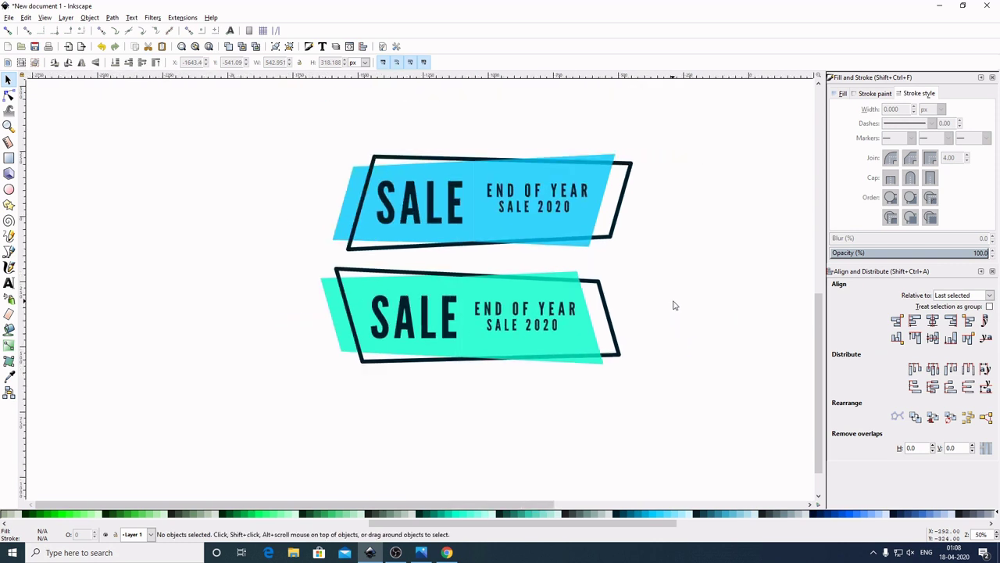